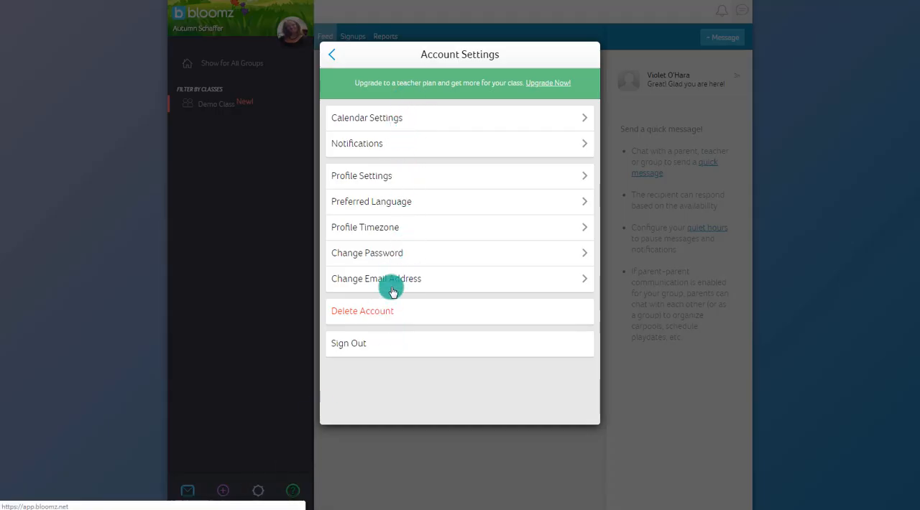
Review the profile page with its updates and the calendar settings of the account.
left_click(399, 181)
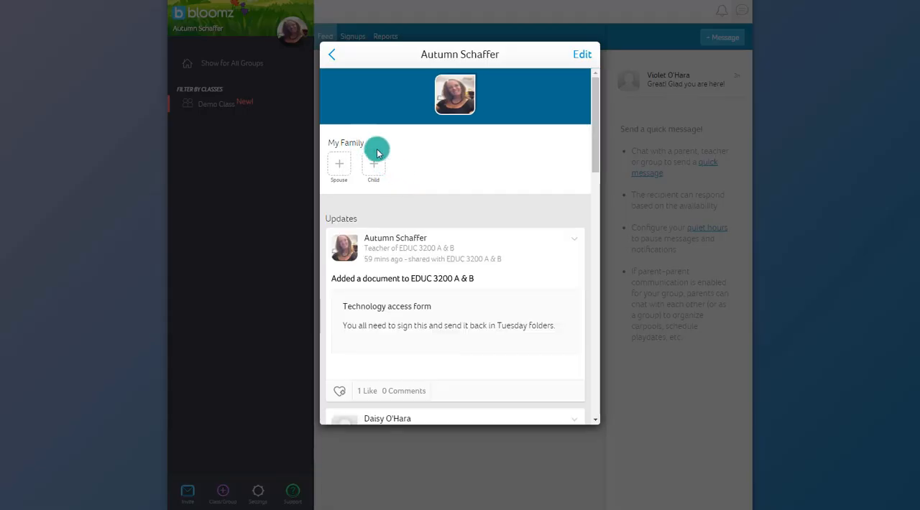
scroll(413, 224, "down", 5)
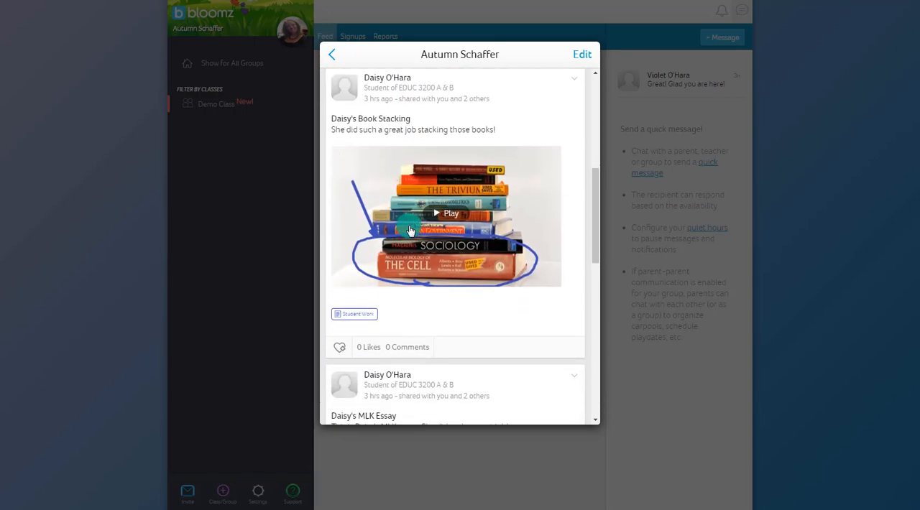
scroll(410, 230, "down", 4)
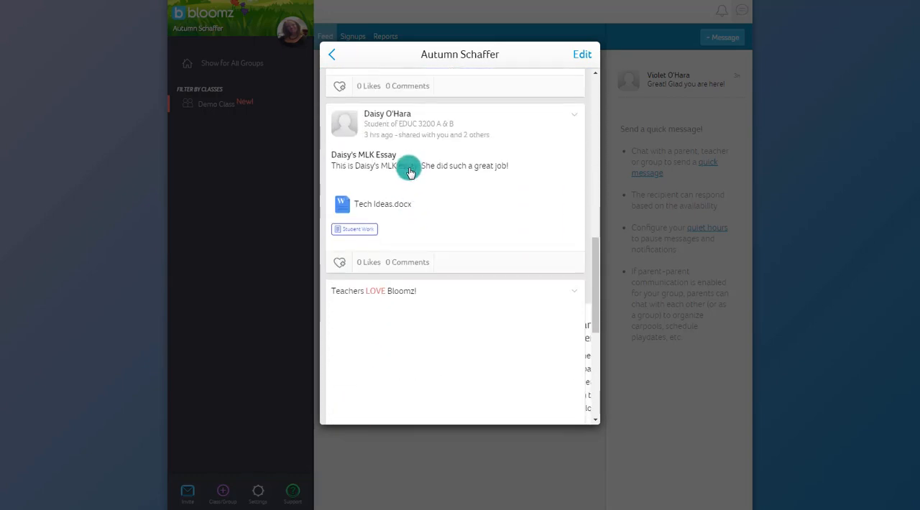
left_click(335, 60)
left_click(396, 119)
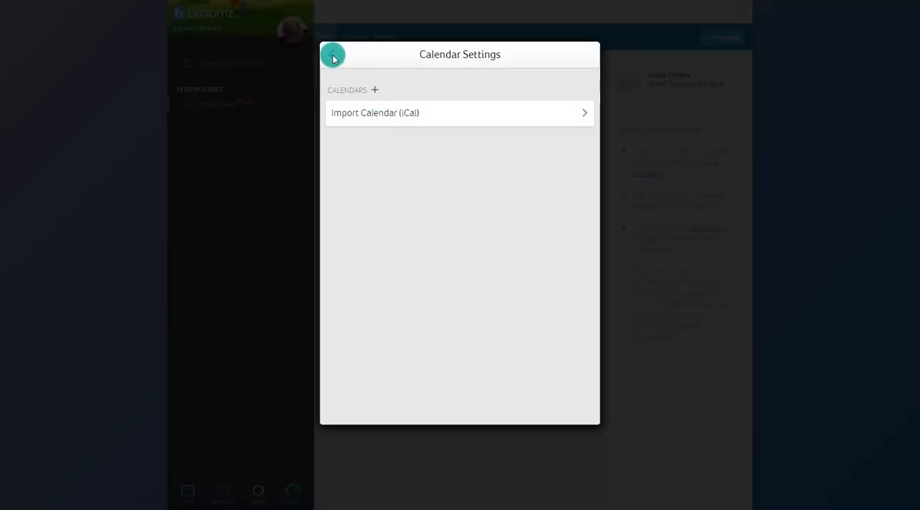
left_click(333, 56)
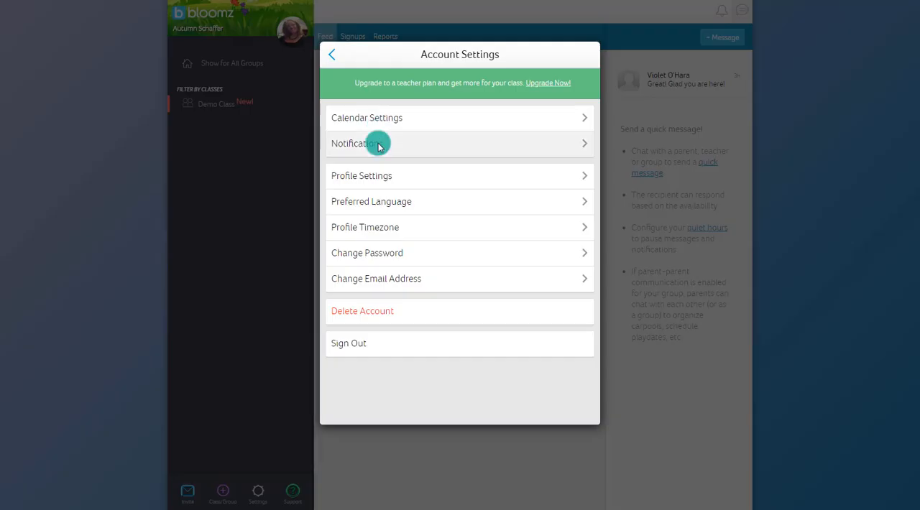
Review the account's notification options and close the account settings.
left_click(379, 144)
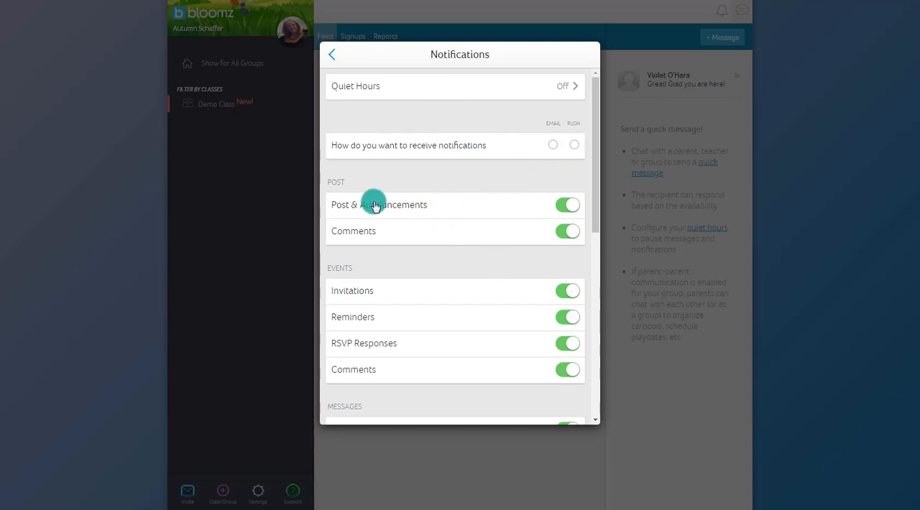
scroll(373, 208, "down", 5)
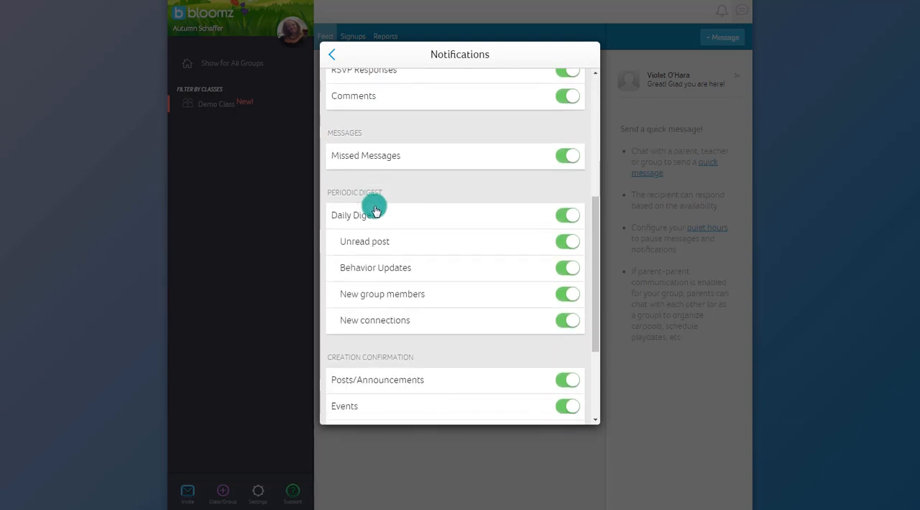
scroll(381, 210, "up", 5)
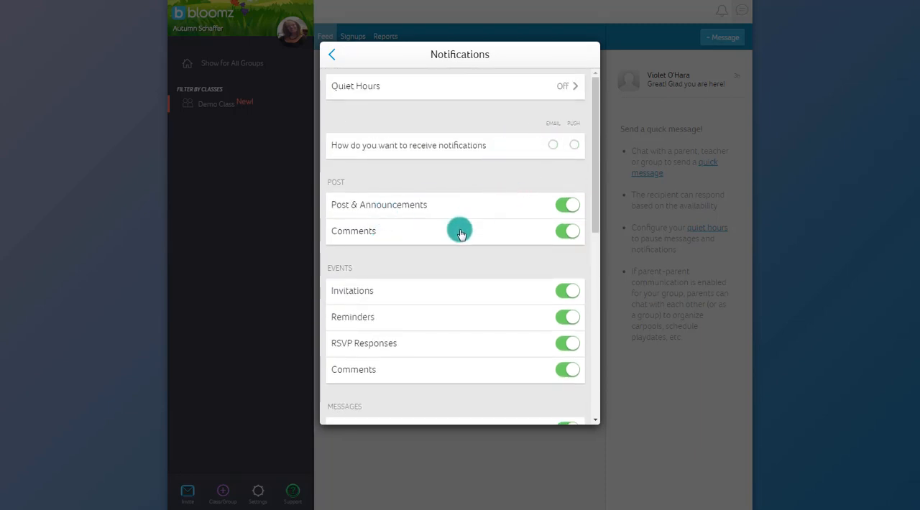
scroll(457, 202, "down", 5)
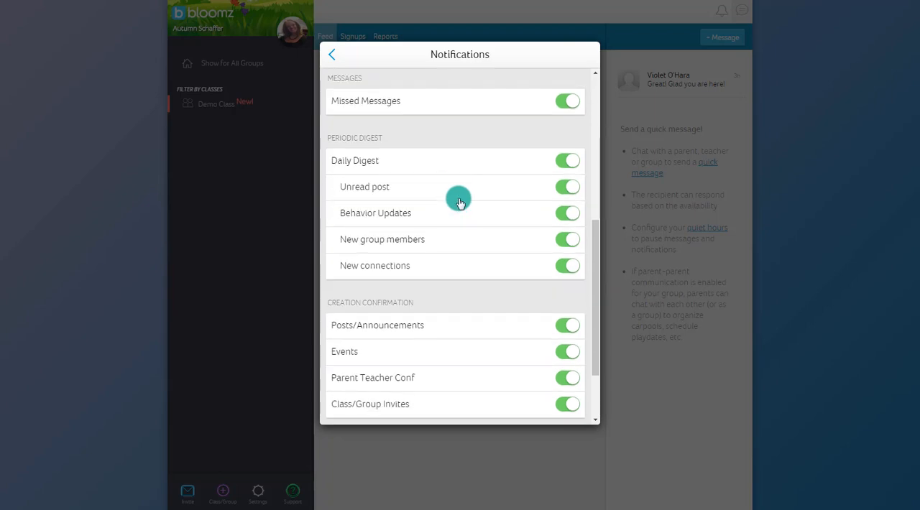
scroll(459, 201, "down", 3)
scroll(458, 201, "up", 6)
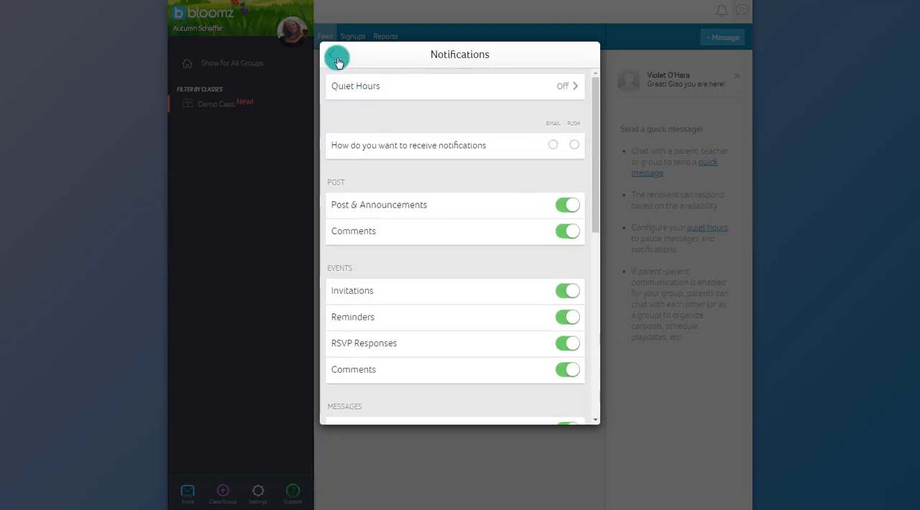
left_click(333, 60)
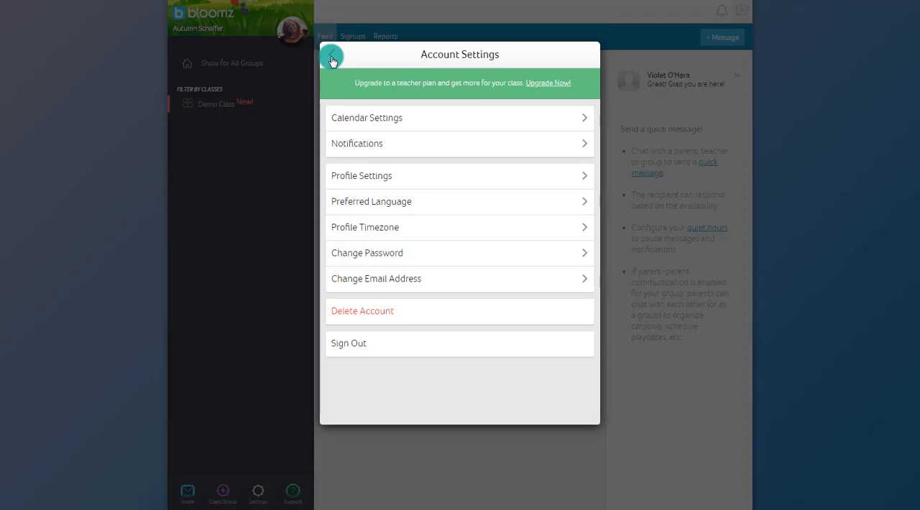
left_click(333, 60)
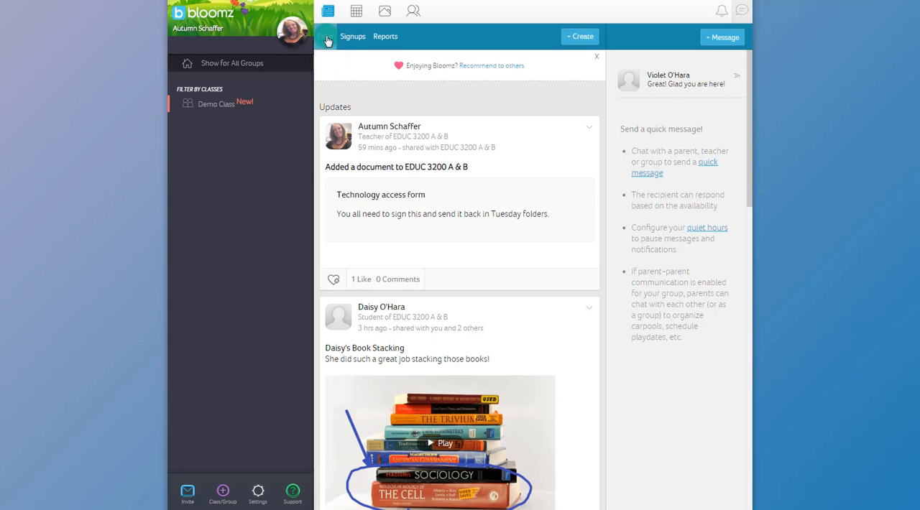
Start creating a new class/group, look through the available group types and choose Class.
left_click(222, 496)
left_click(416, 205)
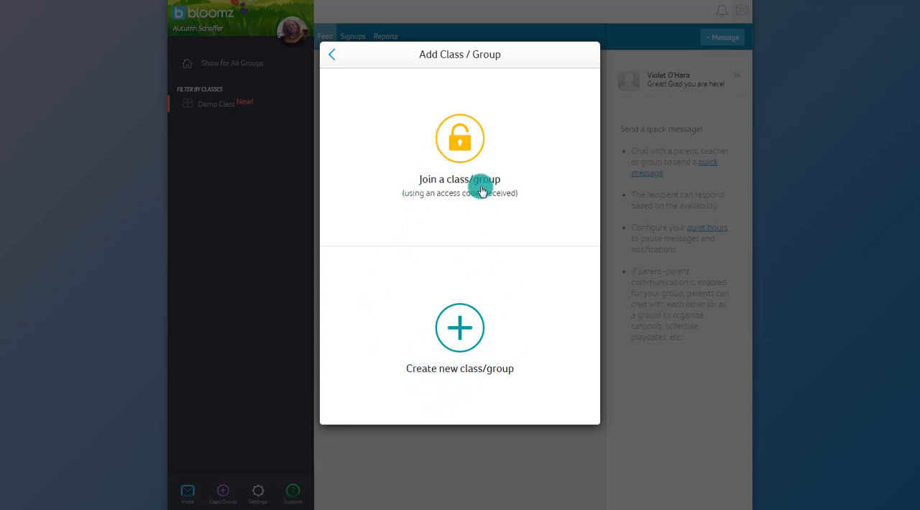
left_click(460, 325)
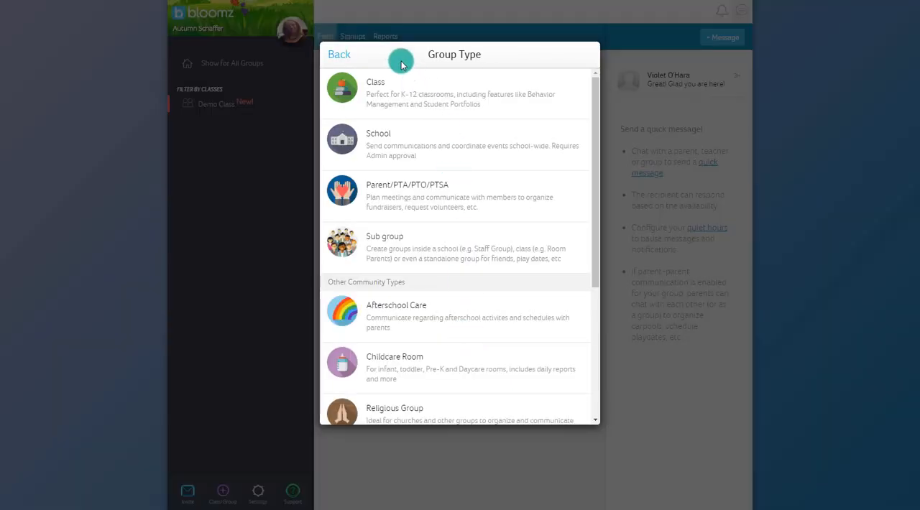
scroll(424, 389, "down", 4)
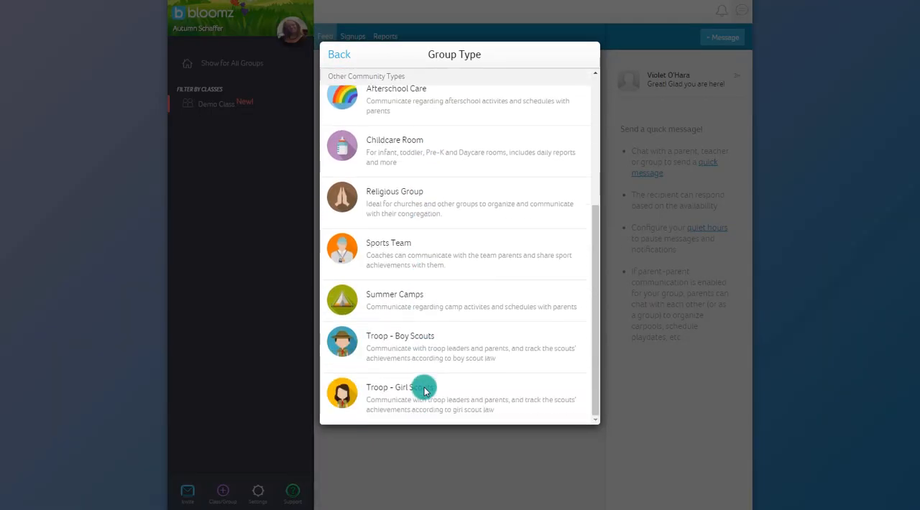
scroll(424, 389, "up", 4)
scroll(365, 115, "down", 1)
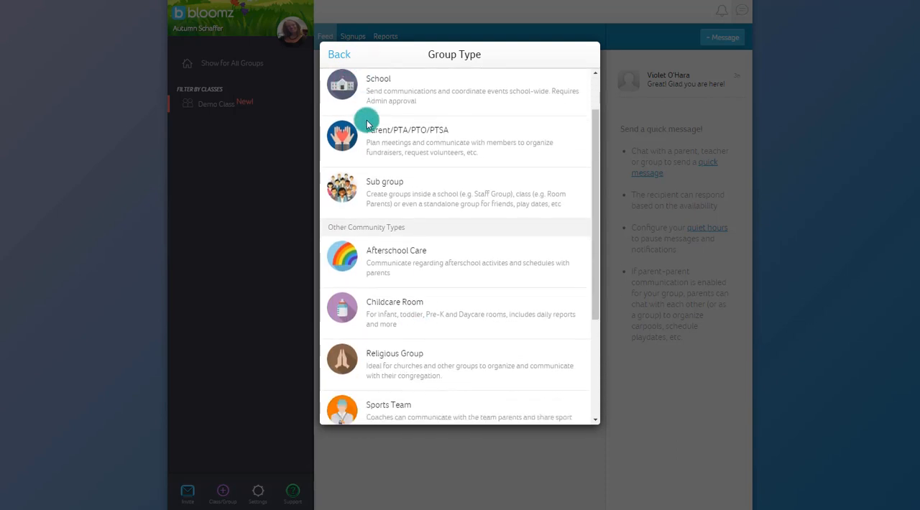
scroll(365, 115, "up", 1)
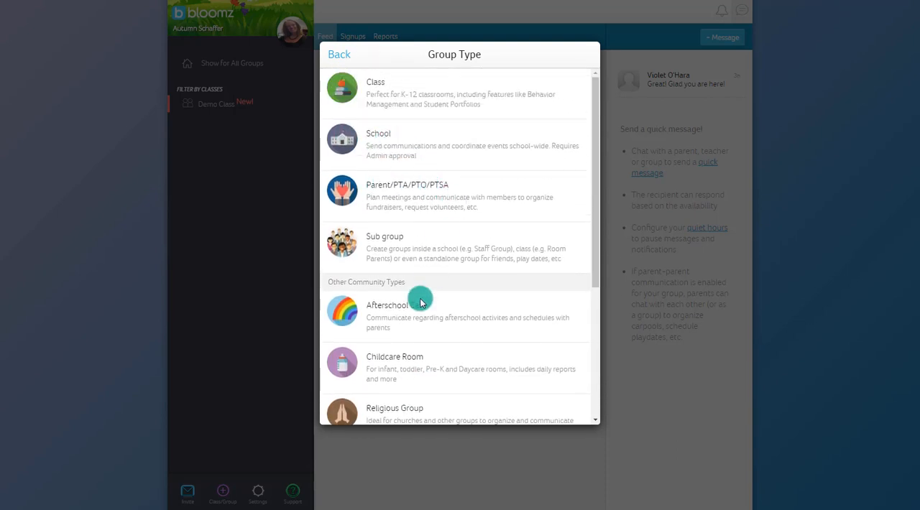
scroll(409, 295, "down", 1)
scroll(538, 288, "down", 3)
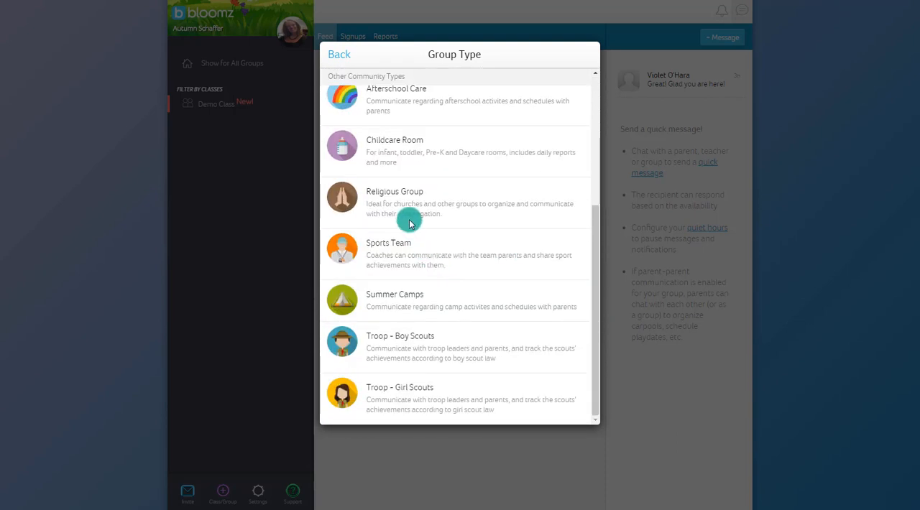
scroll(435, 378, "up", 4)
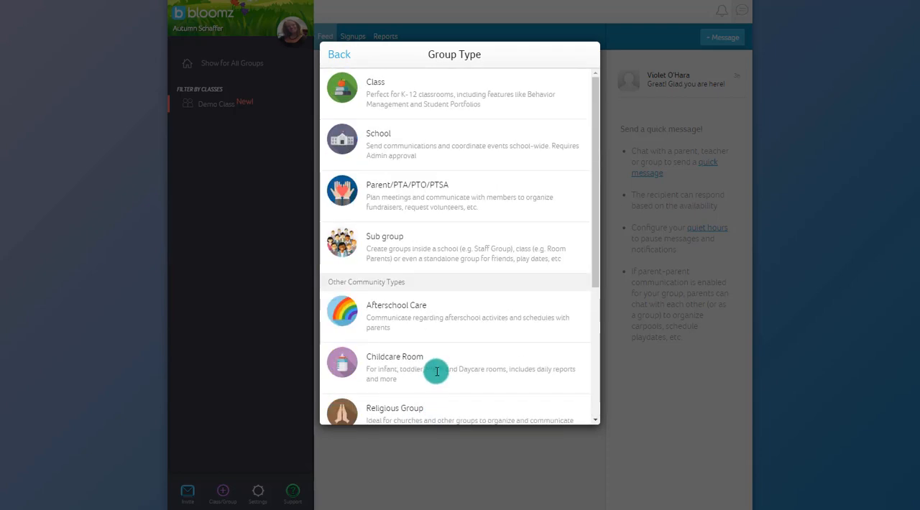
left_click(372, 86)
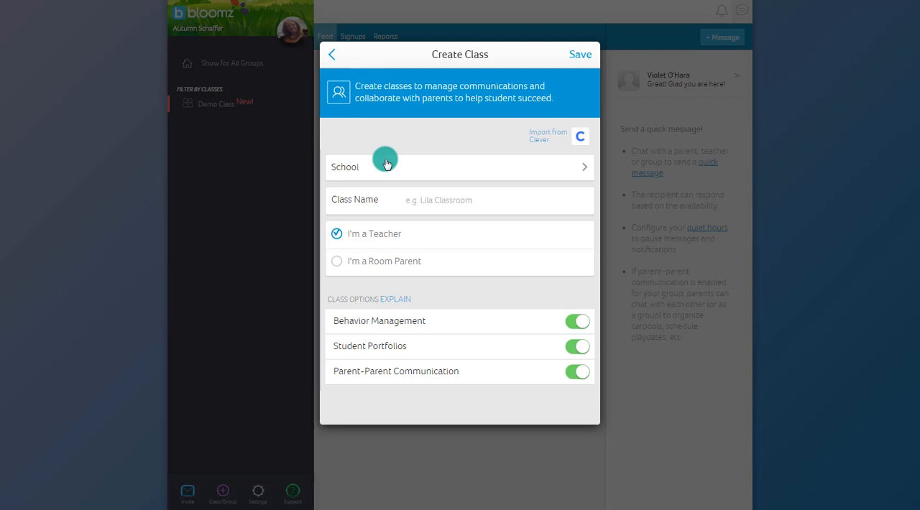
Create the class "Ms. S's 2nd Grade" at Gordon State College with Parent-Parent Communication turned off, and save it.
left_click(415, 211)
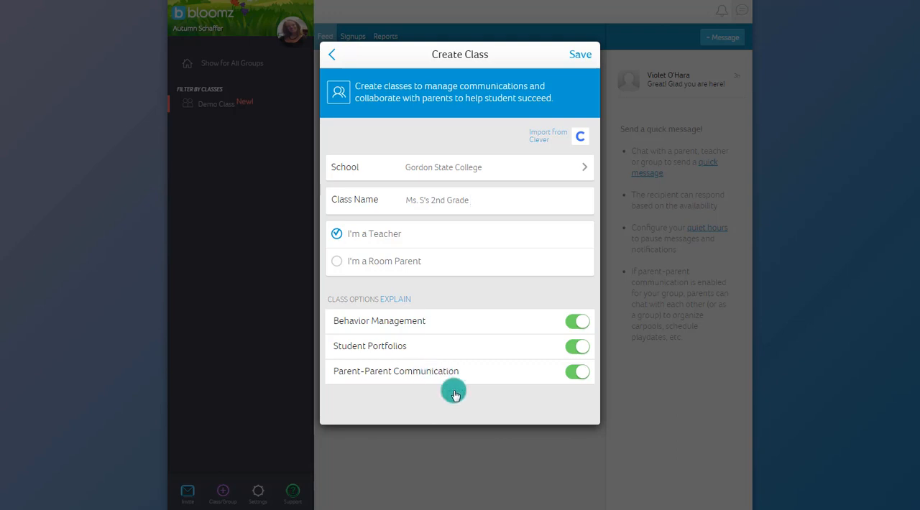
left_click(573, 372)
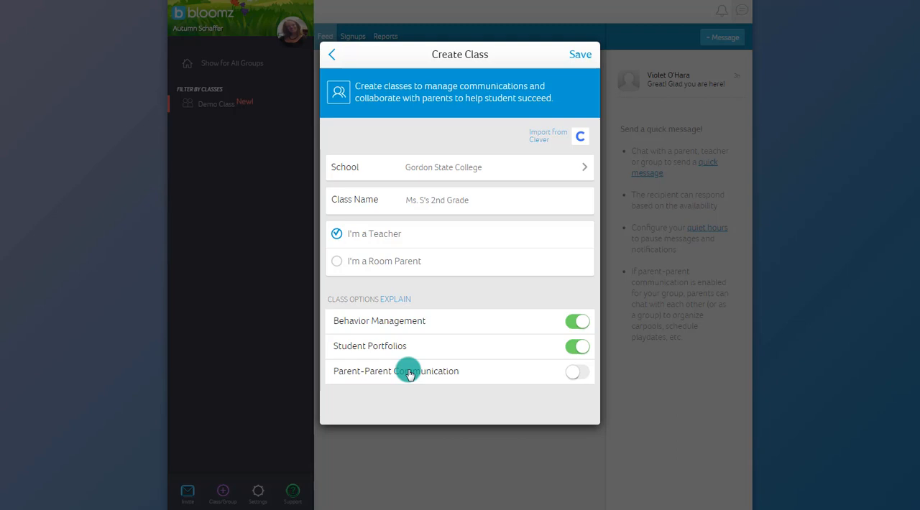
left_click(572, 54)
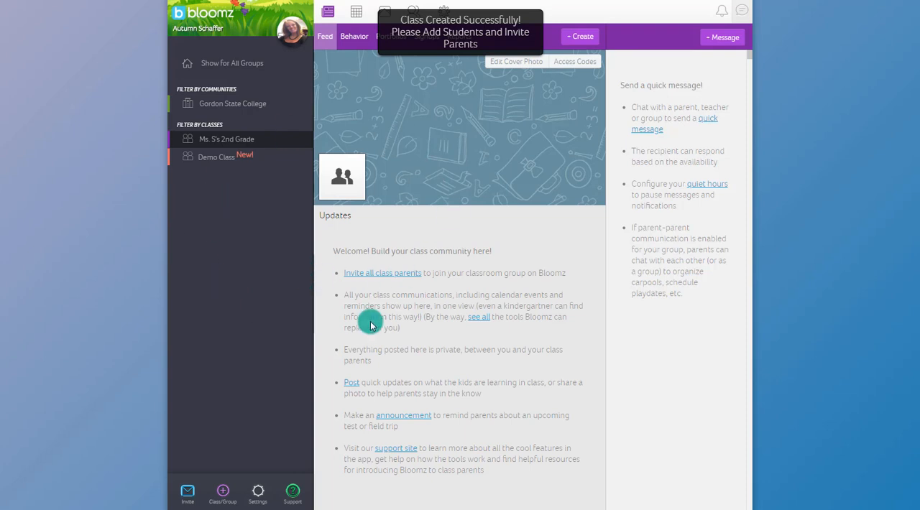
View the class mascot photo options and the student access poster with its QR code.
left_click(343, 179)
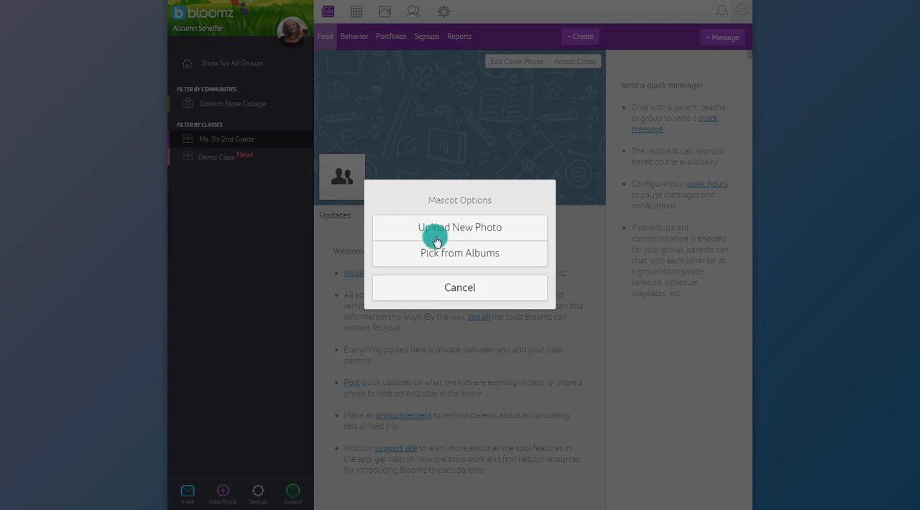
left_click(454, 286)
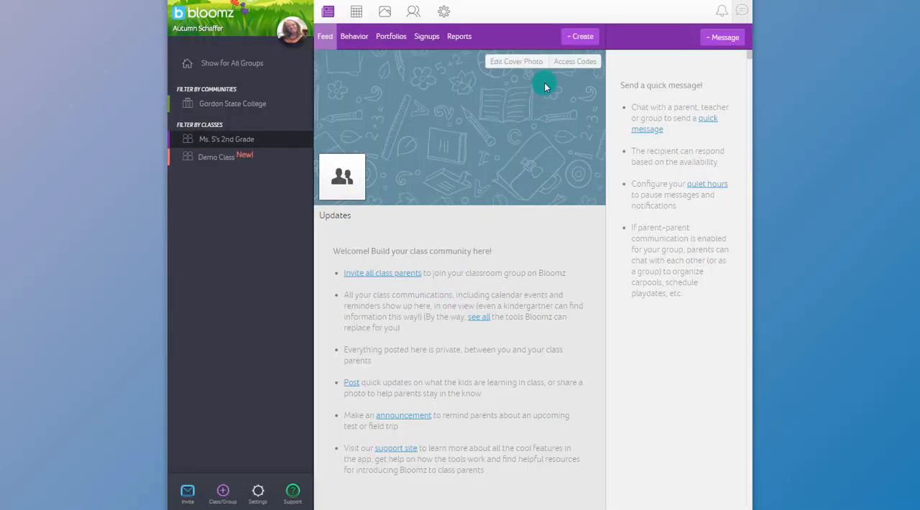
left_click(572, 64)
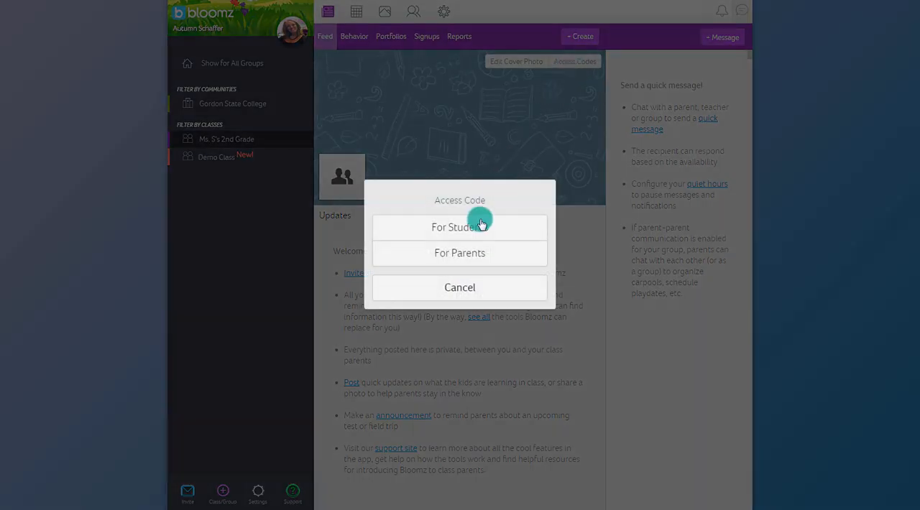
left_click(476, 230)
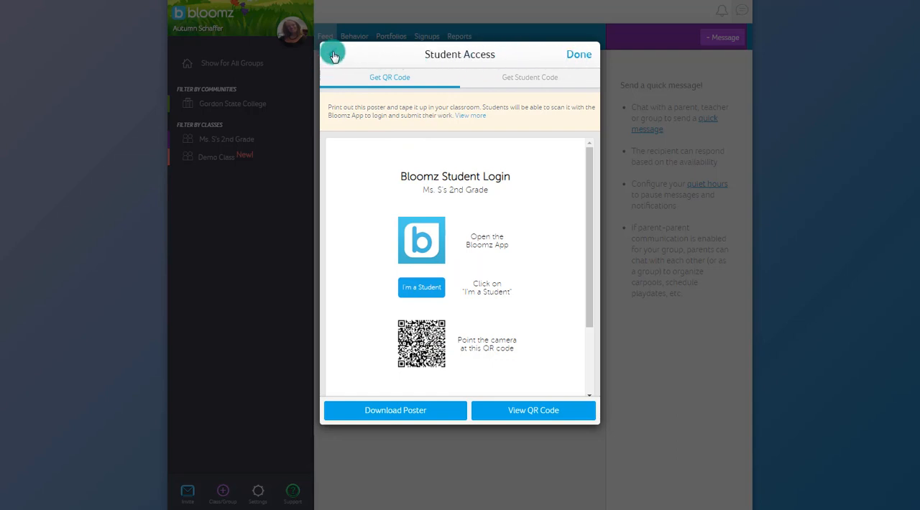
left_click(577, 51)
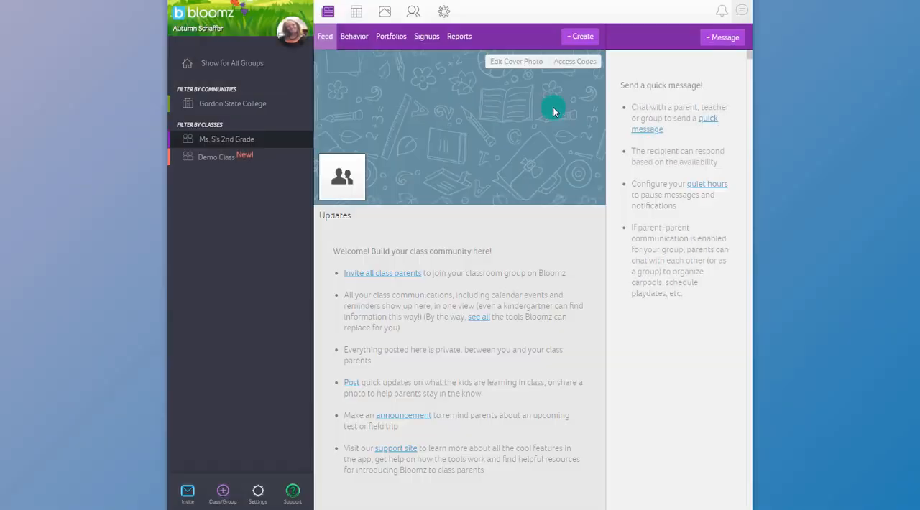
Review the English parent instructions for the parent access code and turn on manual approval of each request to join.
left_click(583, 65)
left_click(473, 260)
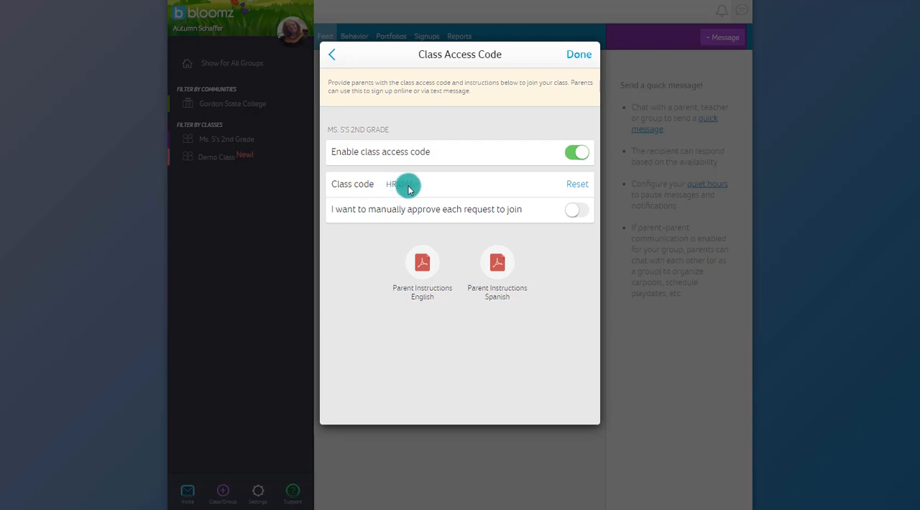
left_click(425, 266)
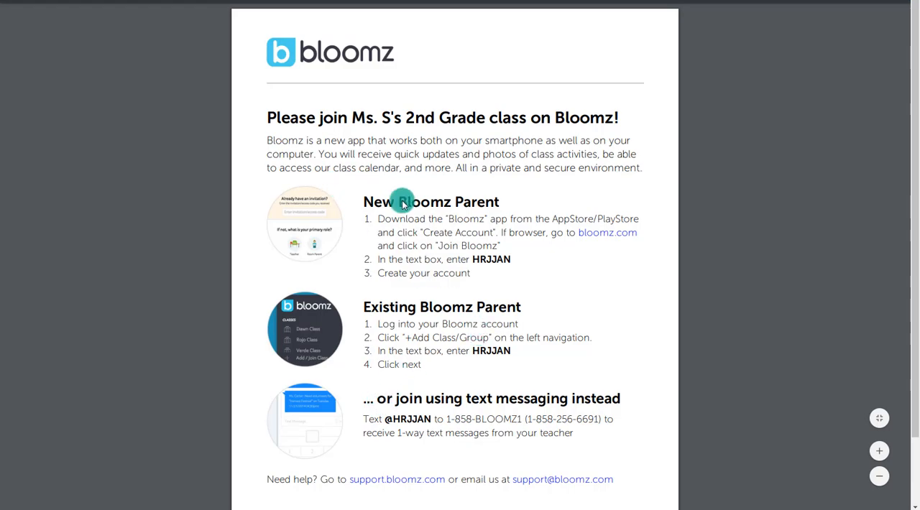
scroll(428, 308, "down", 1)
scroll(427, 308, "up", 1)
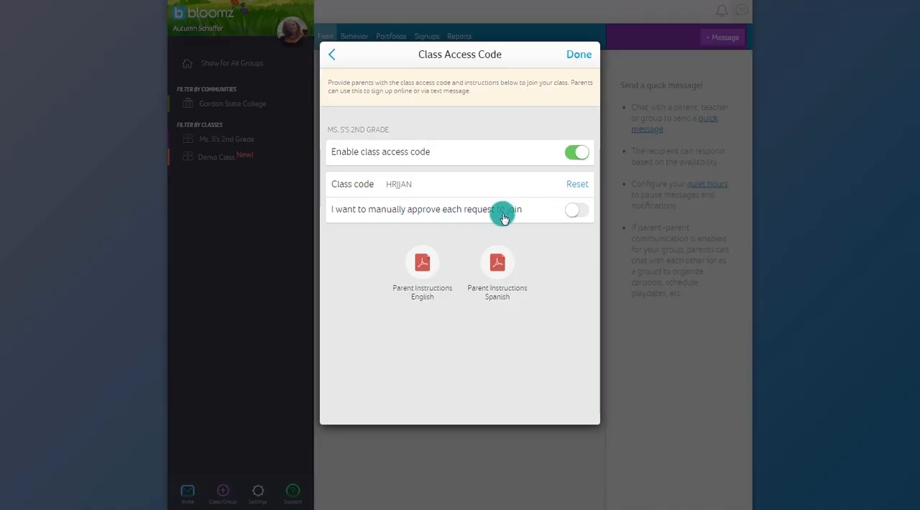
left_click(575, 211)
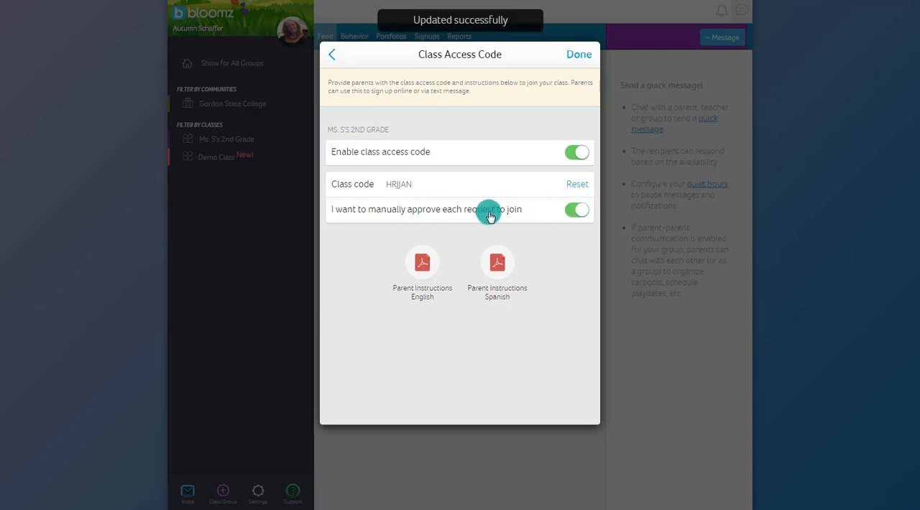
left_click(583, 54)
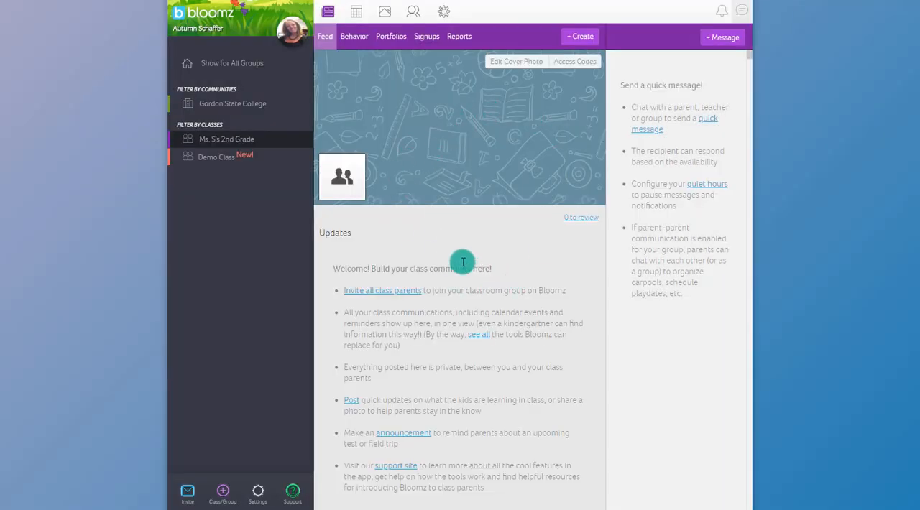
Approve the pending parent verification request for Ms. S's 2nd Grade from the notifications.
left_click(724, 13)
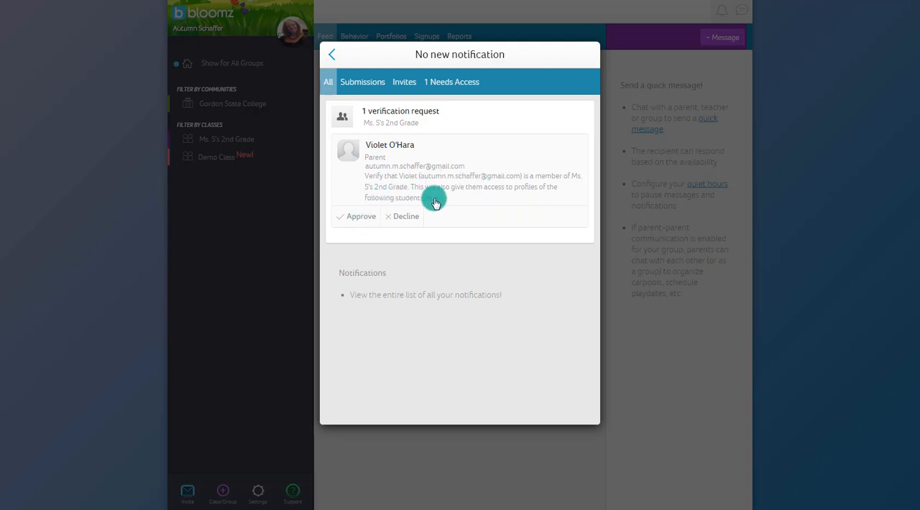
left_click(358, 214)
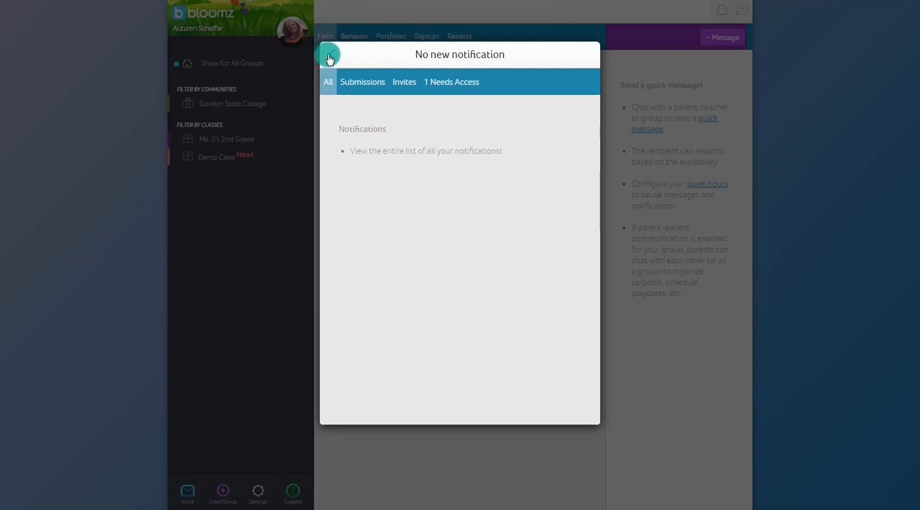
Check the pending group access requests and look at the class's student and parent access code options.
left_click(447, 89)
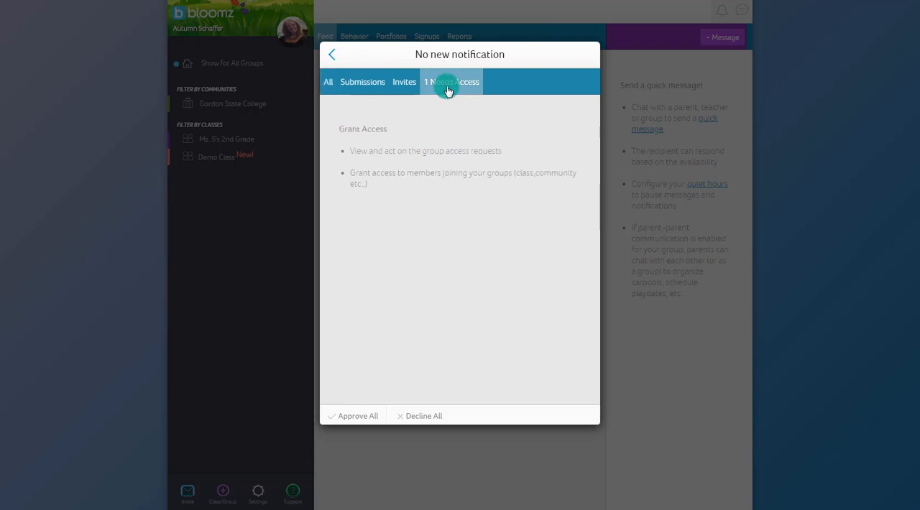
left_click(332, 54)
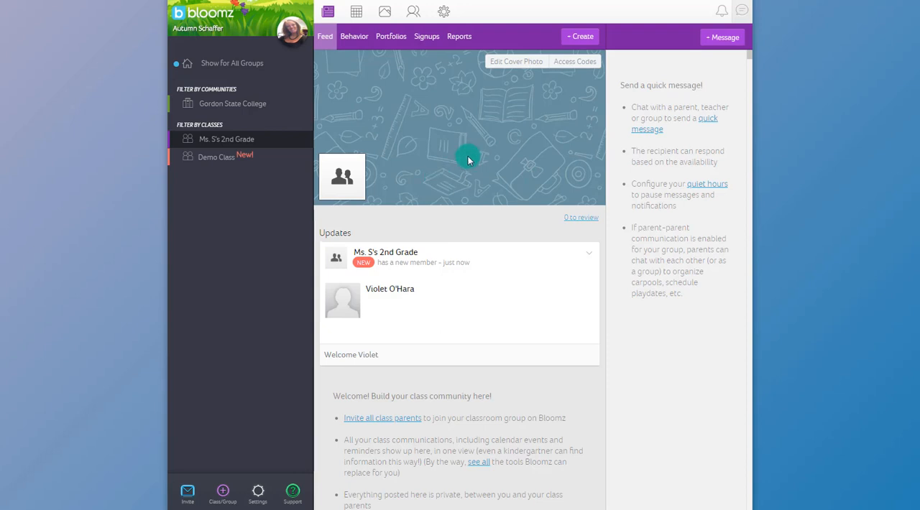
left_click(576, 64)
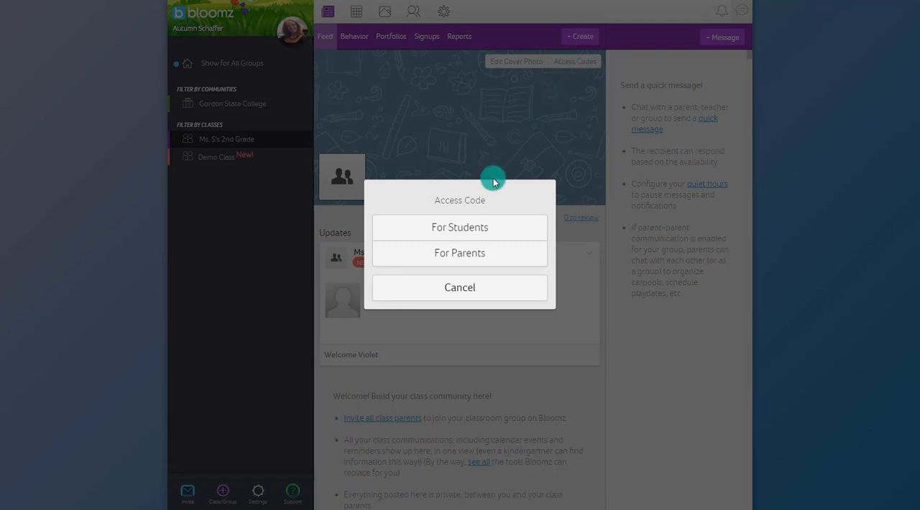
left_click(460, 288)
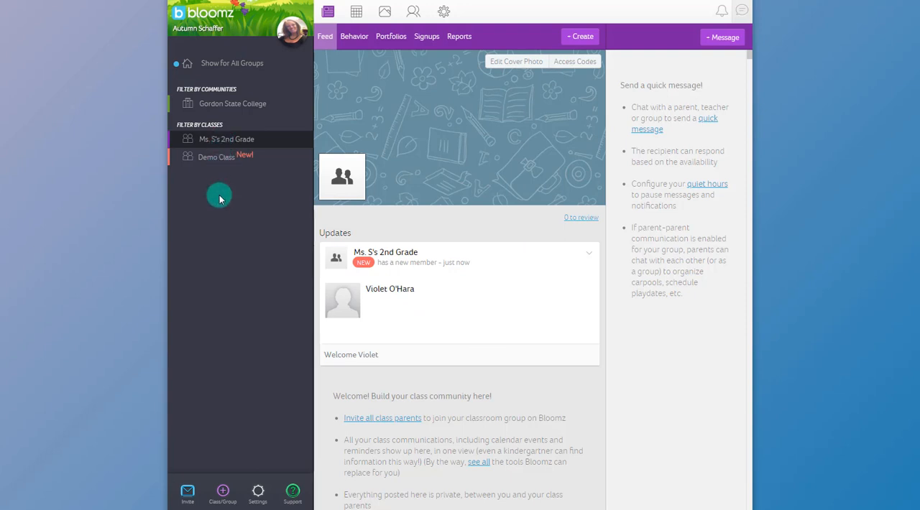
Review the general class options and the calendar import settings for Ms. S's 2nd Grade.
left_click(259, 495)
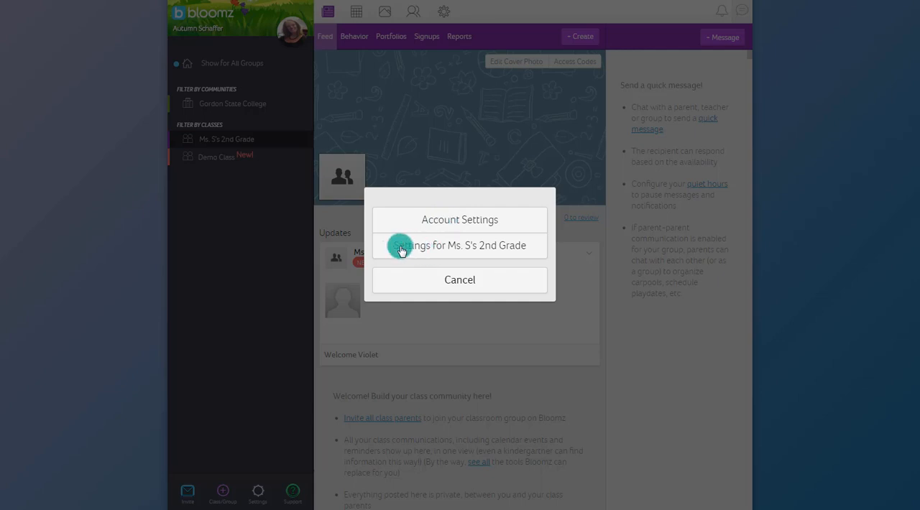
left_click(451, 246)
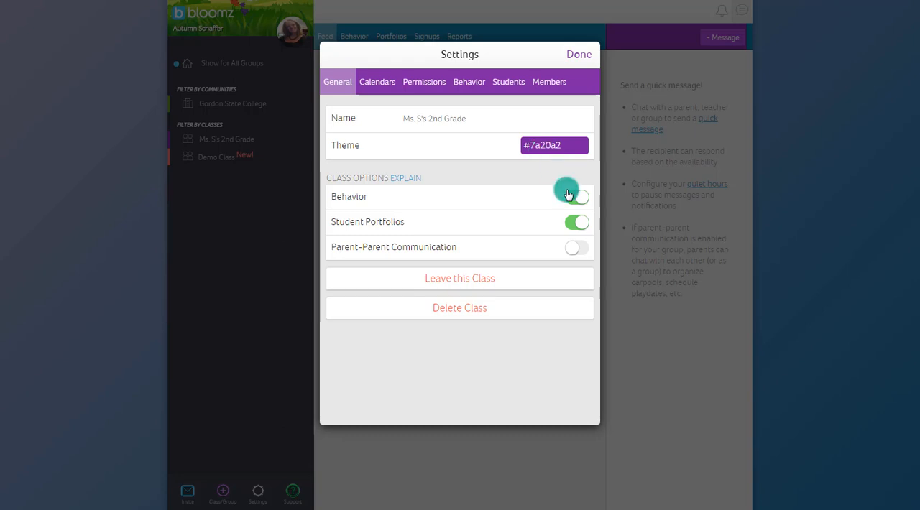
left_click(571, 202)
left_click(388, 87)
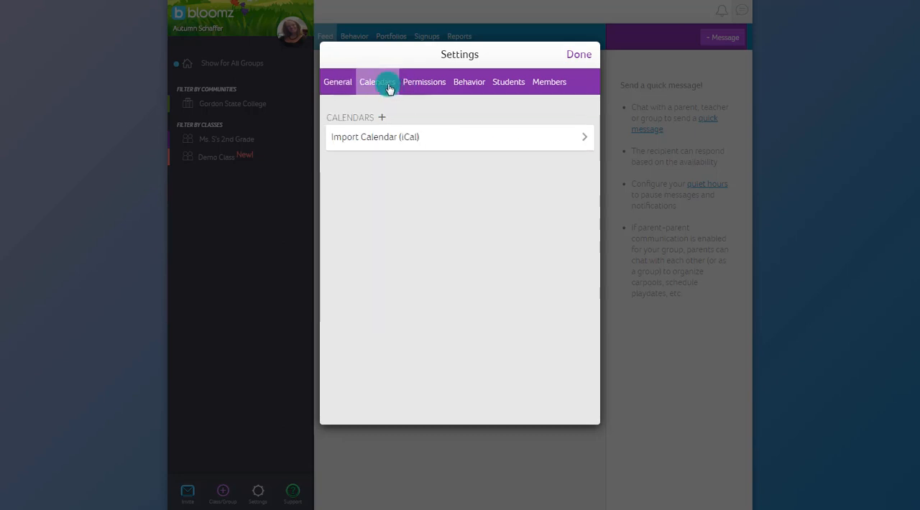
Turn off the Post To Class parent permission in the settings for Ms. S's 2nd Grade.
left_click(431, 82)
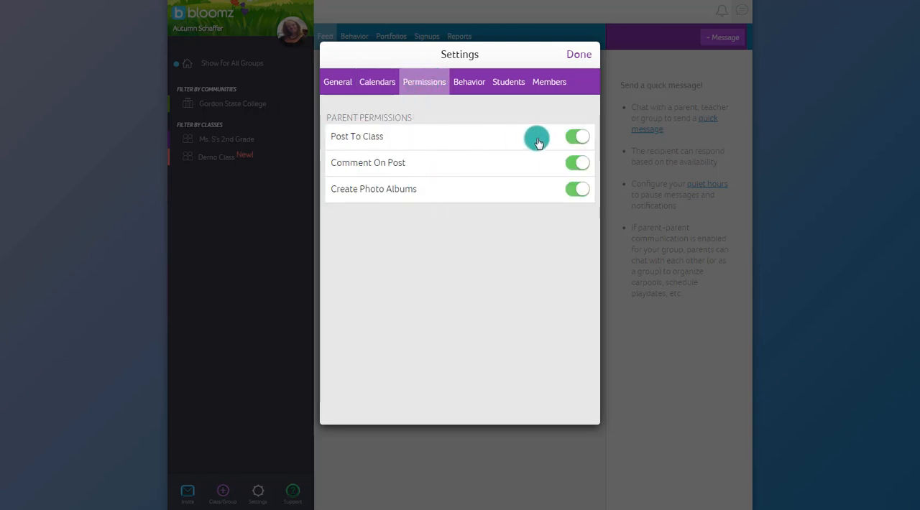
left_click(573, 140)
left_click(423, 87)
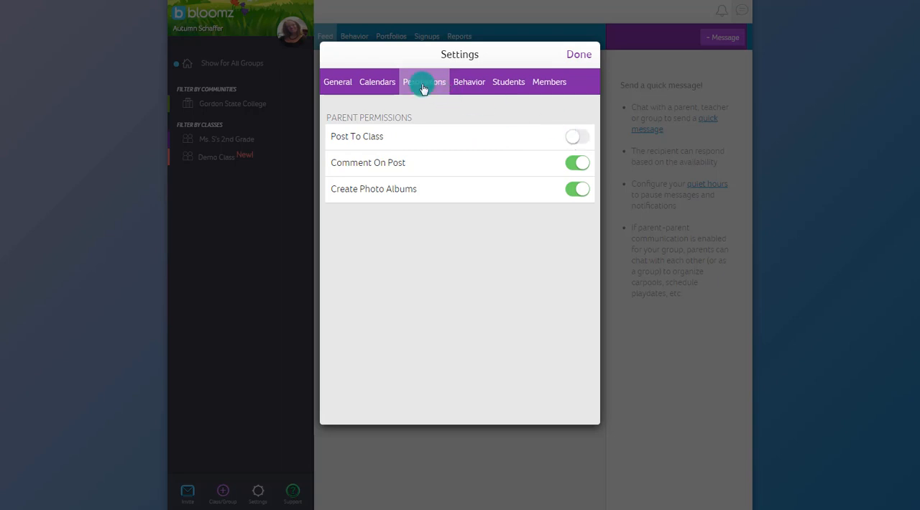
left_click(385, 136)
Review the class behavior settings, including theme, points, display, parent access and sound options.
left_click(469, 84)
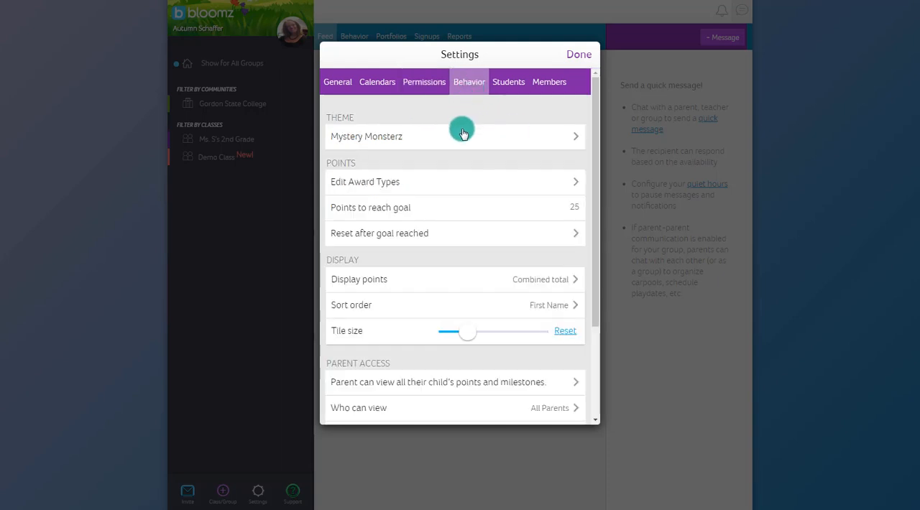
scroll(408, 158, "down", 1)
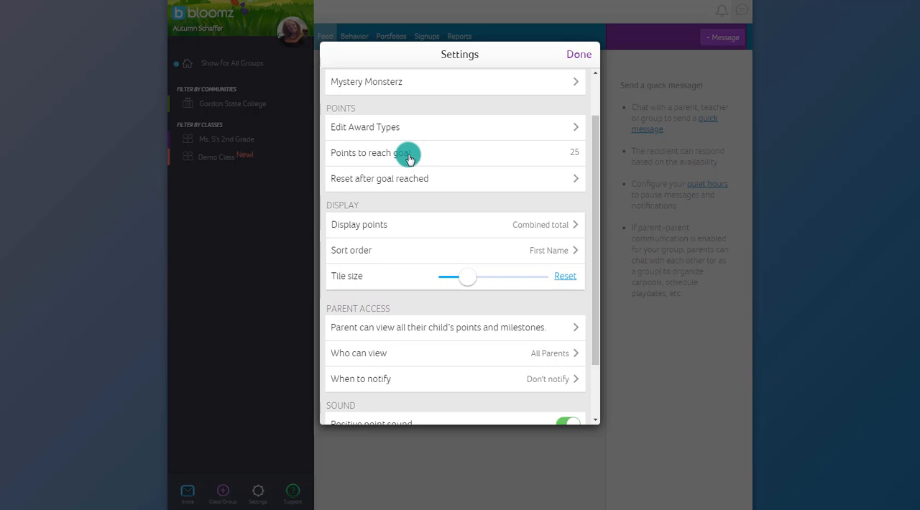
scroll(408, 158, "down", 1)
scroll(471, 325, "down", 1)
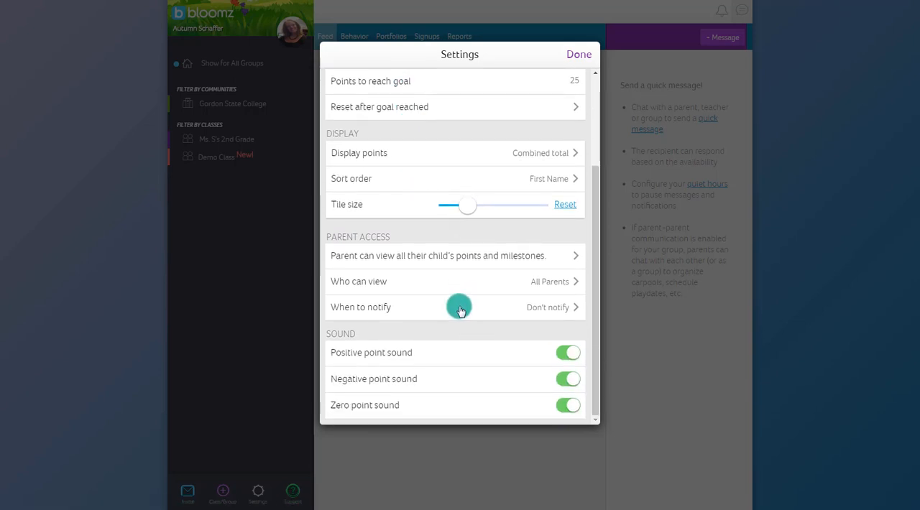
scroll(458, 302, "up", 3)
Review the student and member lists for Ms. S's 2nd Grade and save the class settings.
left_click(511, 88)
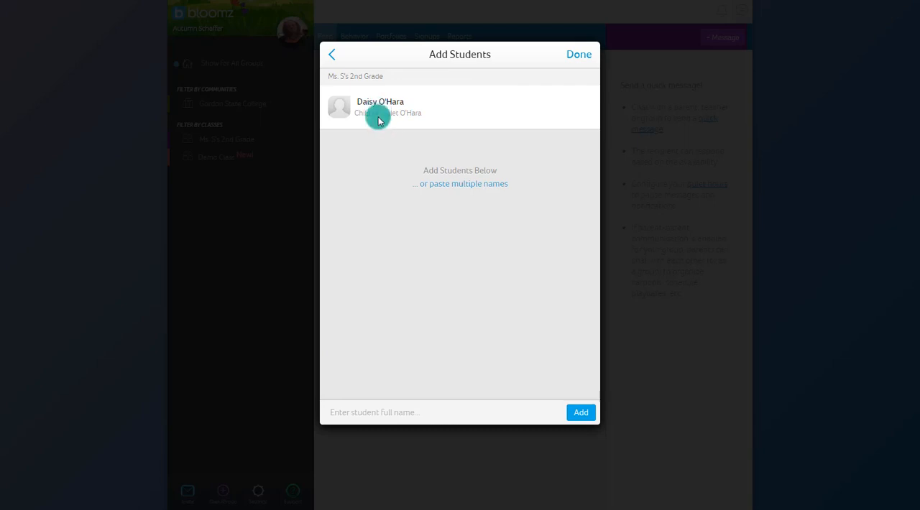
left_click(333, 56)
left_click(547, 84)
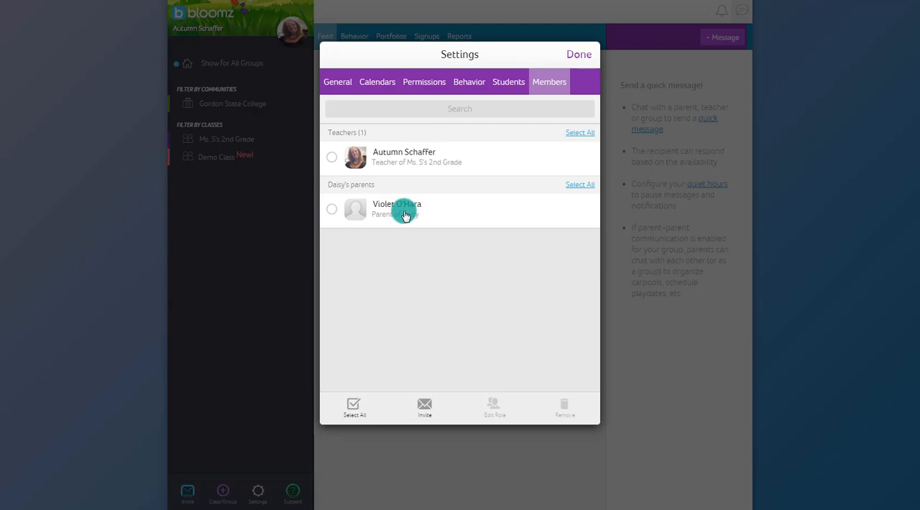
left_click(567, 54)
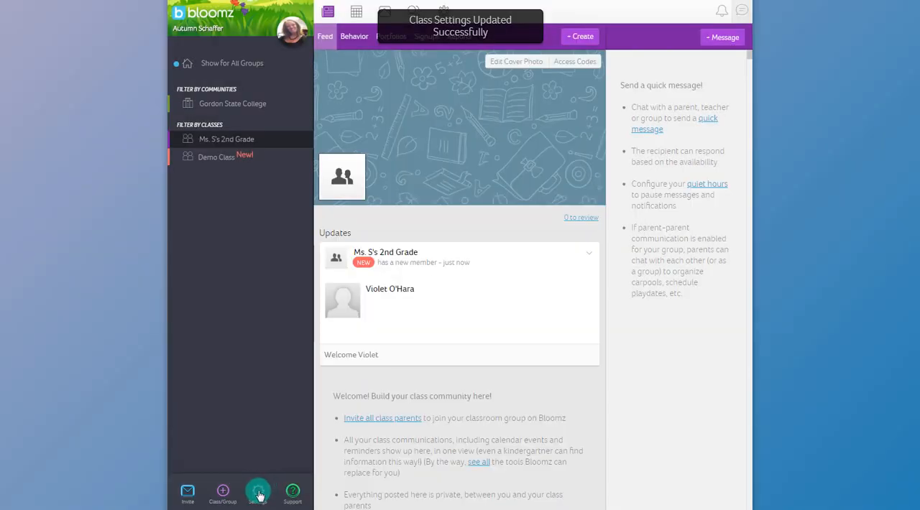
left_click(259, 493)
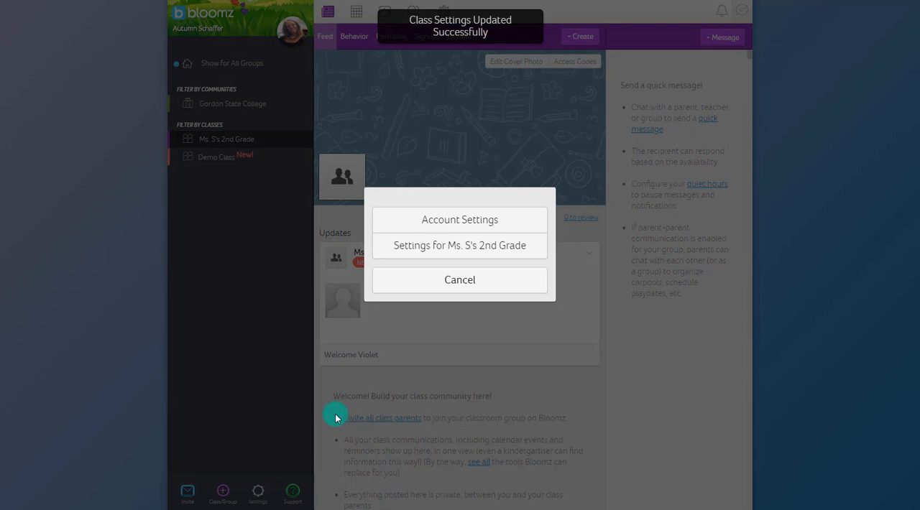
left_click(435, 281)
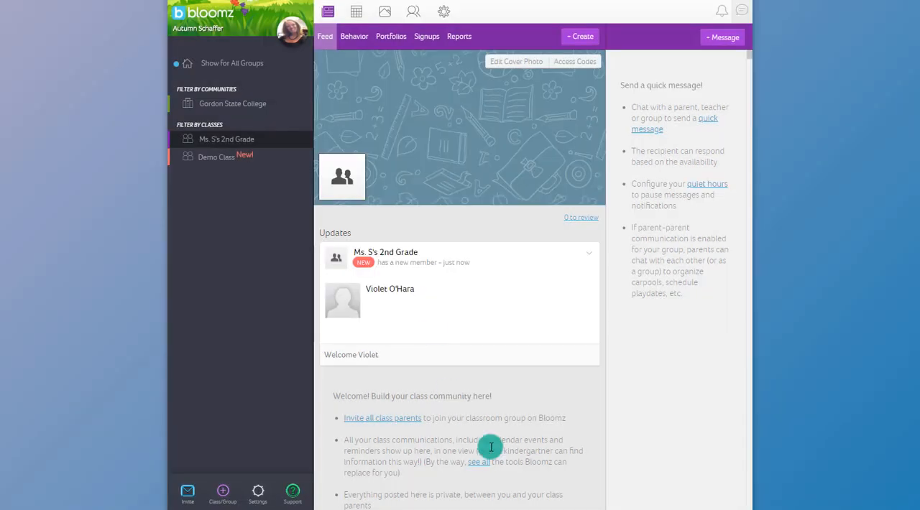
Post a "Welcome to Bloomz!" announcement to Ms. S's 2nd Grade about downloading the app, shown from 01-16-2019 until 01-23-2019 at 12:00 PM.
left_click(573, 38)
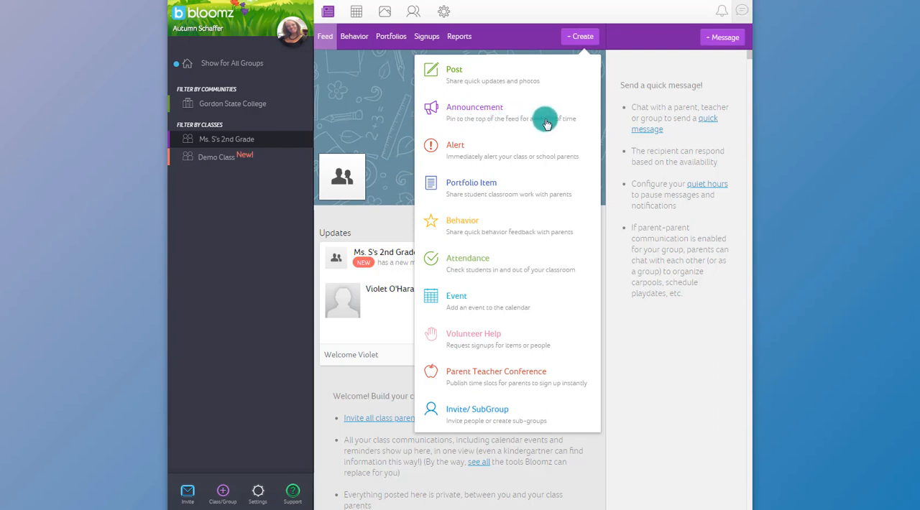
left_click(468, 112)
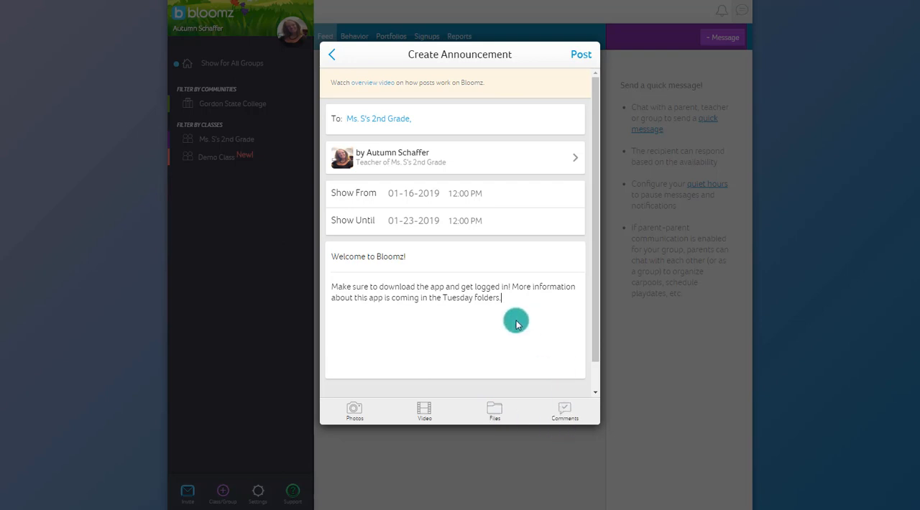
left_click(564, 411)
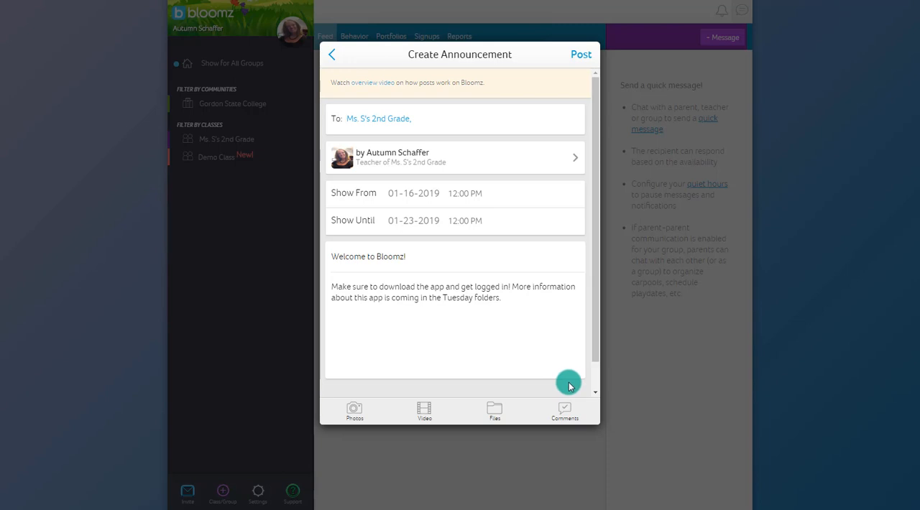
left_click(582, 54)
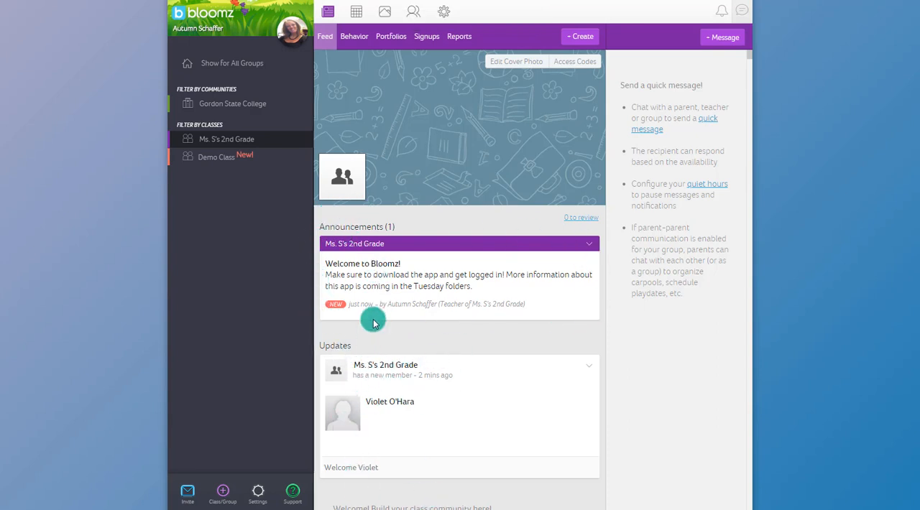
Post a "Holiday on Monday" alert to Ms. S's 2nd Grade saying all school functions are canceled for that day.
left_click(582, 39)
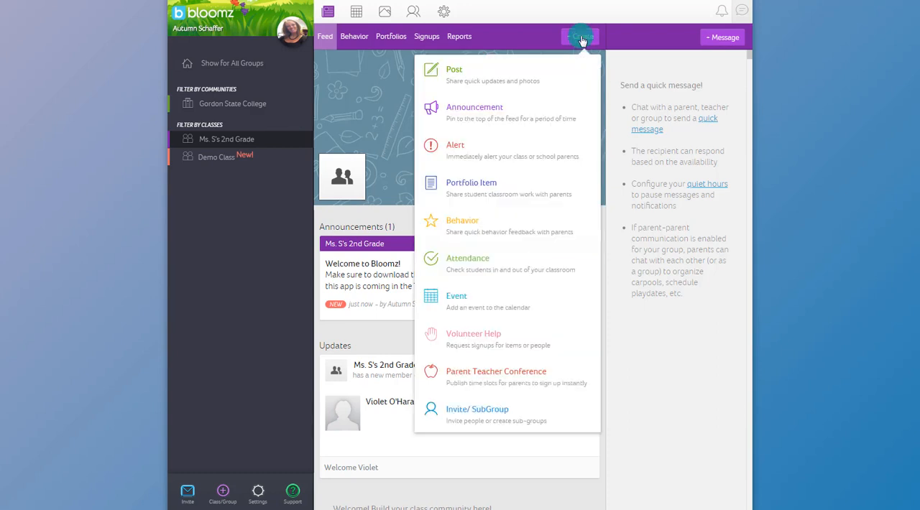
left_click(464, 151)
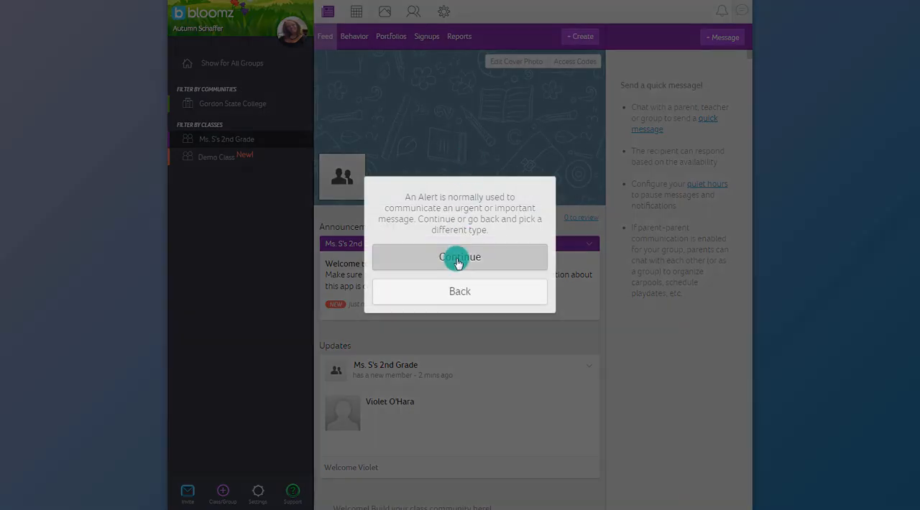
left_click(458, 263)
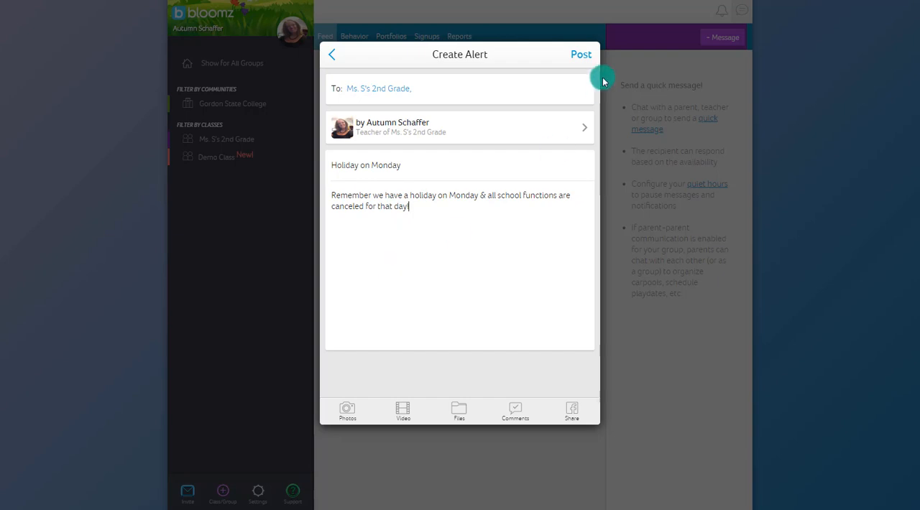
left_click(580, 55)
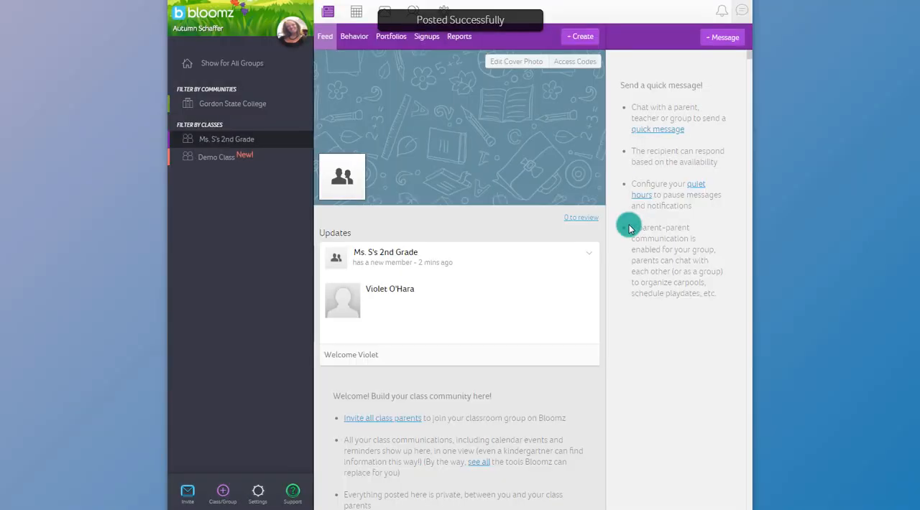
Examine the posted announcement and holiday alert in the feed, including parent likes, comments and views.
scroll(340, 389, "down", 1)
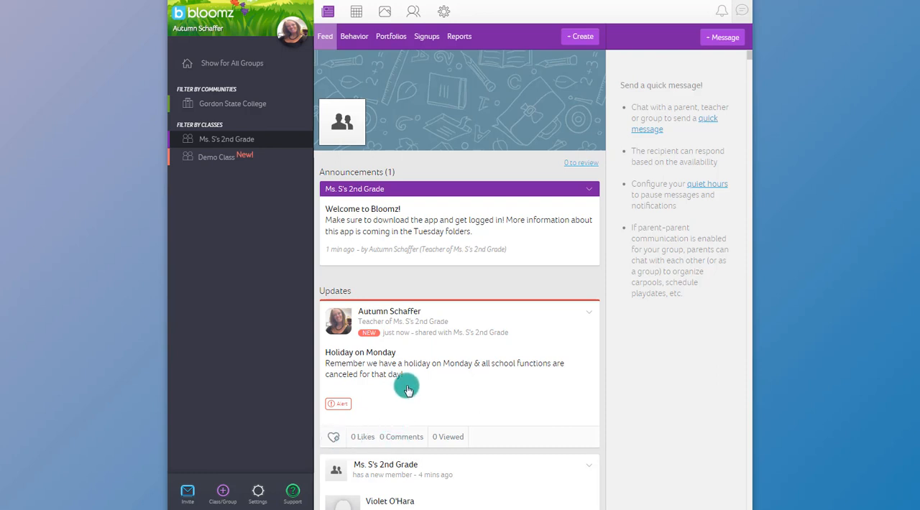
scroll(403, 374, "down", 1)
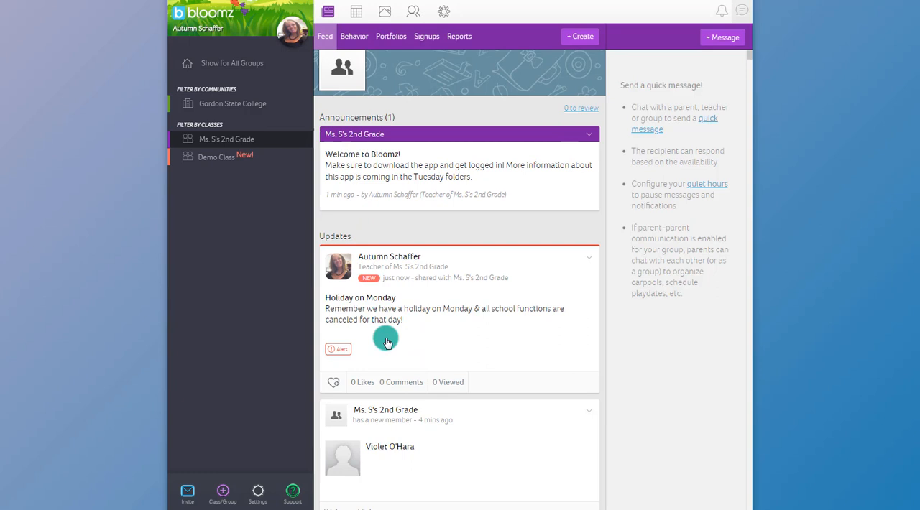
scroll(402, 360, "down", 1)
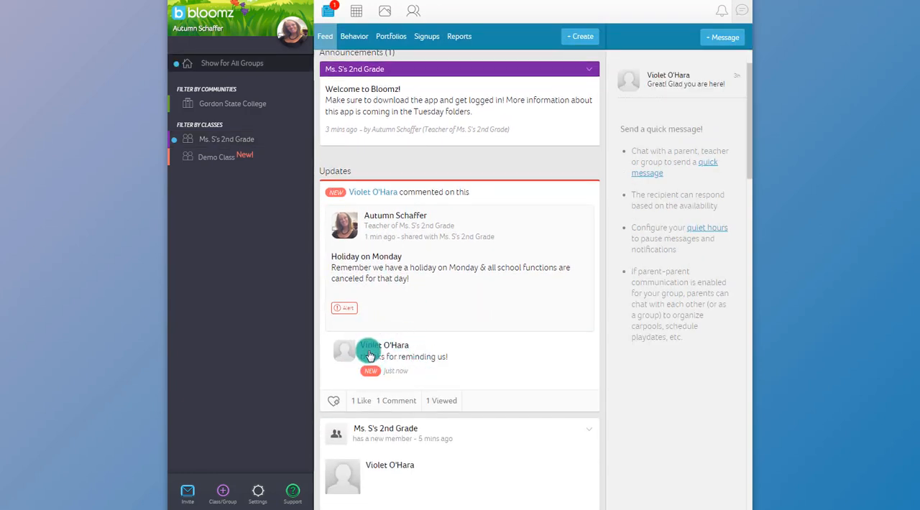
scroll(516, 316, "down", 1)
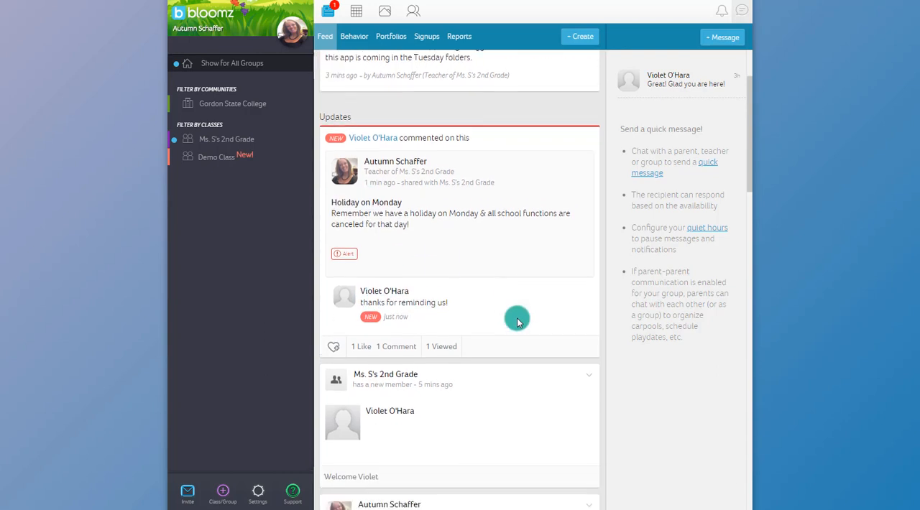
scroll(515, 319, "up", 2)
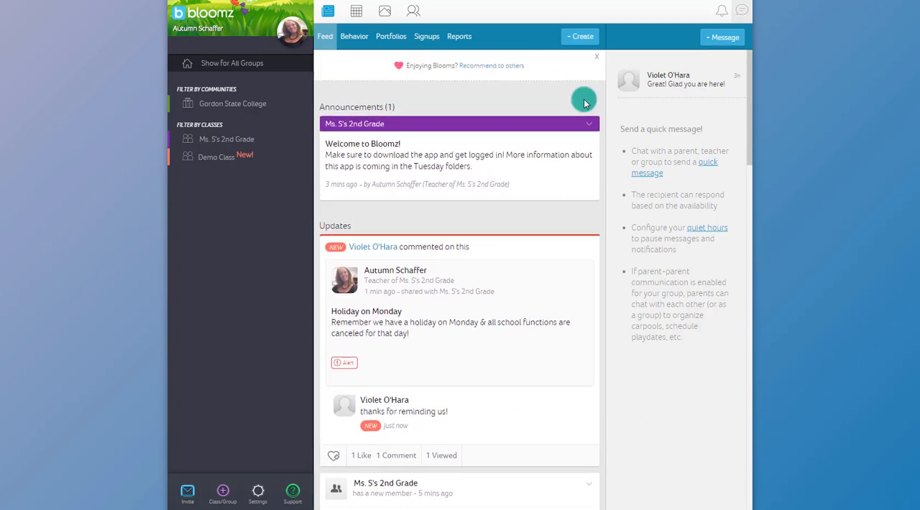
Draft a "Class pictures" post to Ms. S's 2nd Grade saying pictures are Friday, Jan 25, and the form with money is due Thursday, Jan 24.
left_click(571, 38)
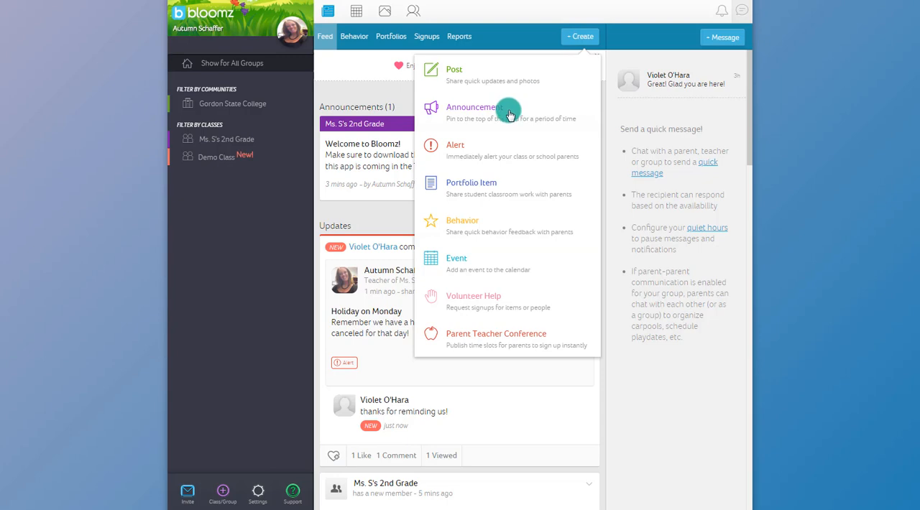
left_click(453, 79)
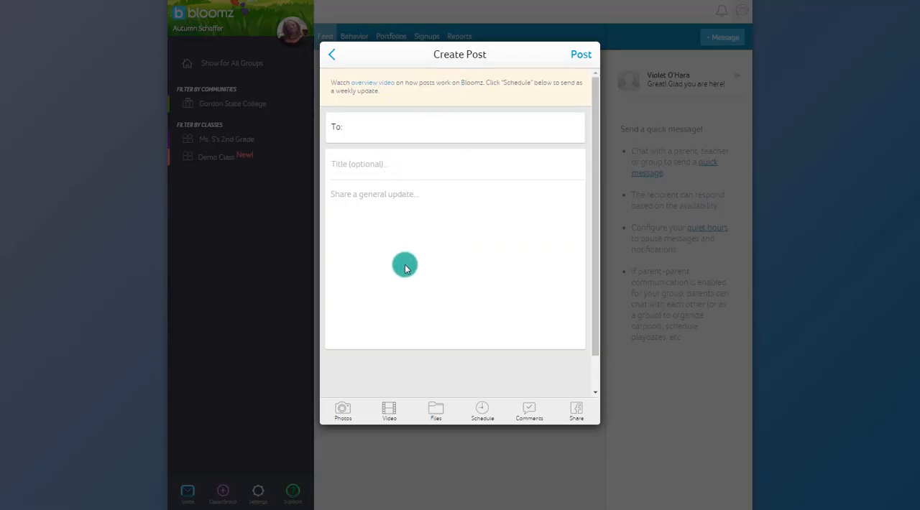
left_click(371, 127)
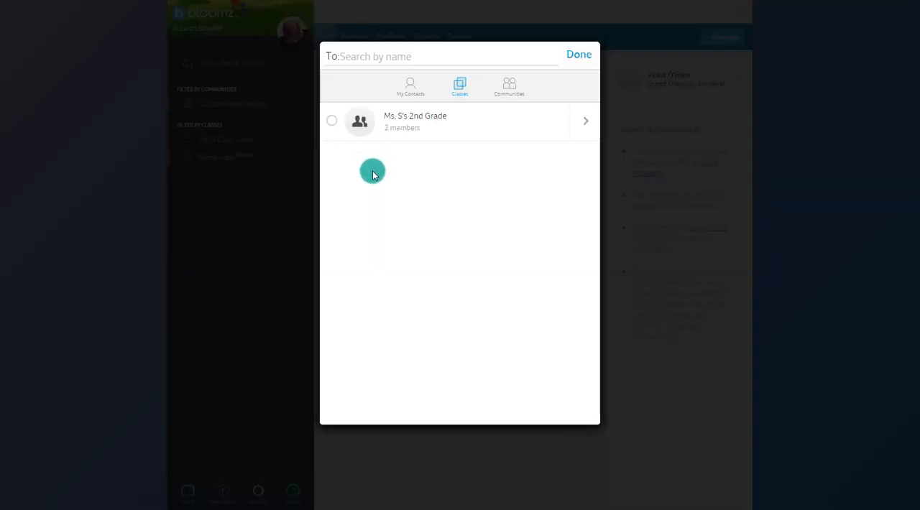
left_click(582, 54)
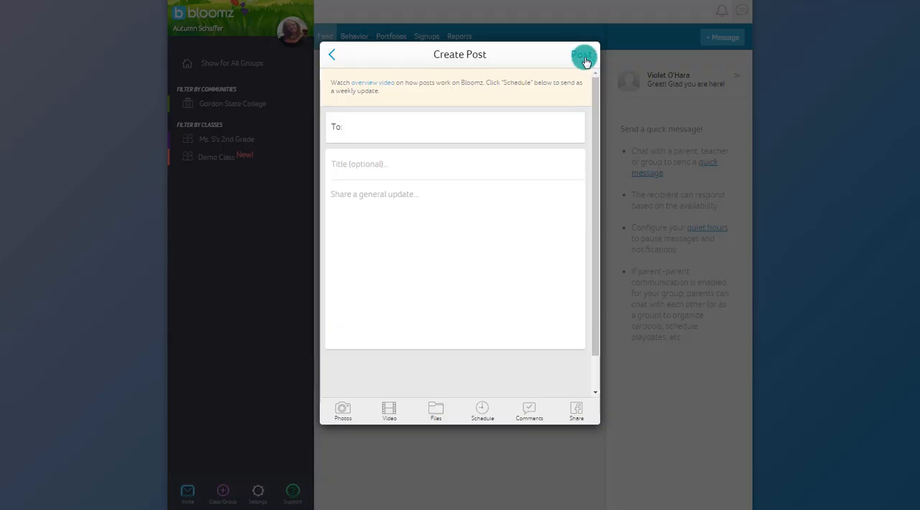
left_click(358, 130)
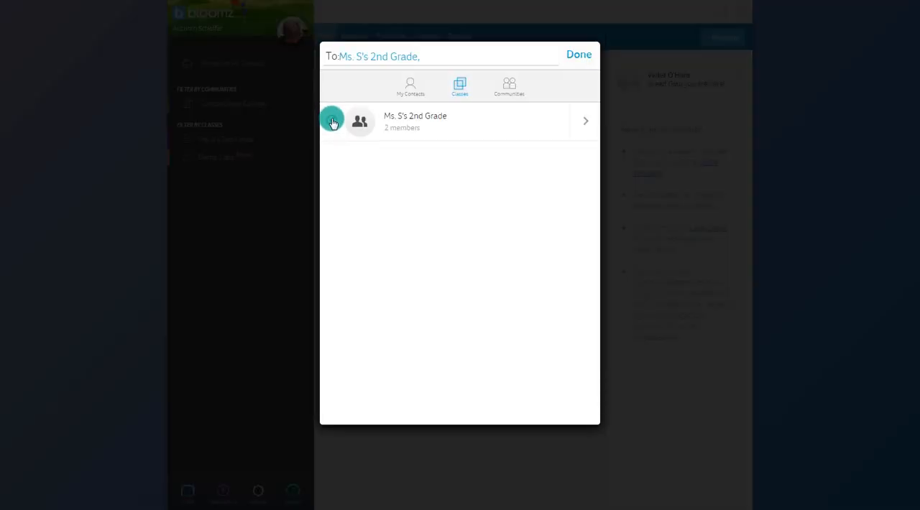
left_click(332, 121)
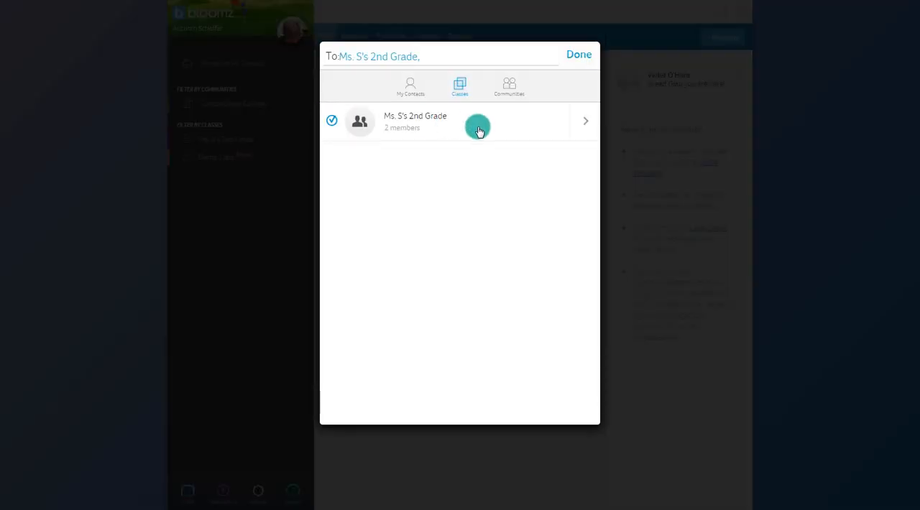
left_click(579, 56)
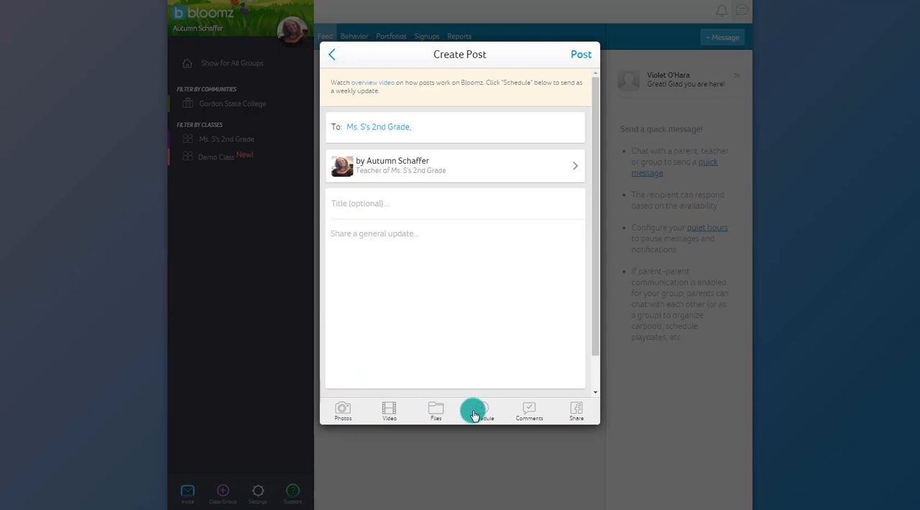
left_click(527, 415)
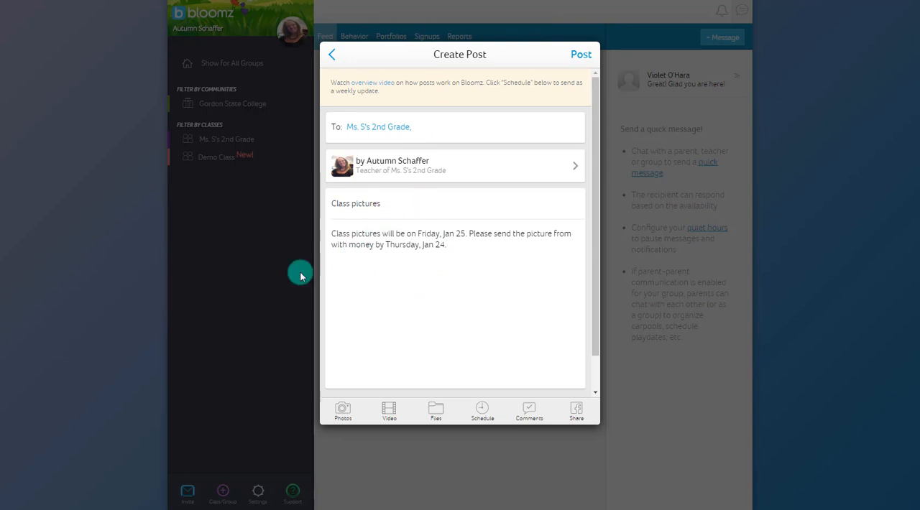
Schedule the "Class pictures" post for 01-21-2019 at 9:00 AM.
left_click(486, 409)
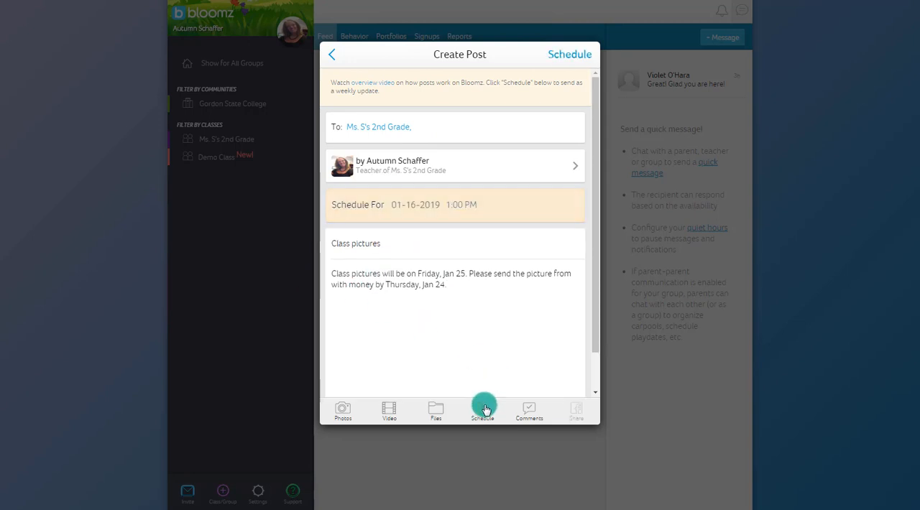
left_click(420, 205)
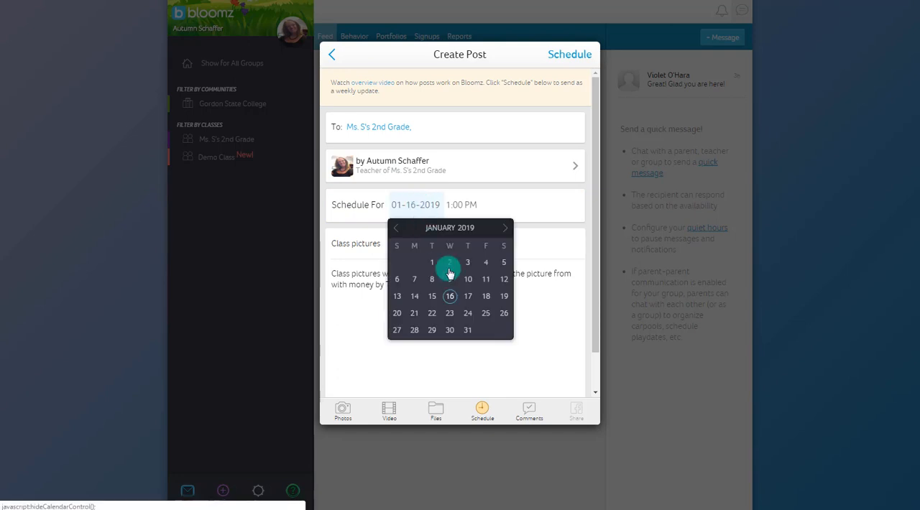
left_click(415, 323)
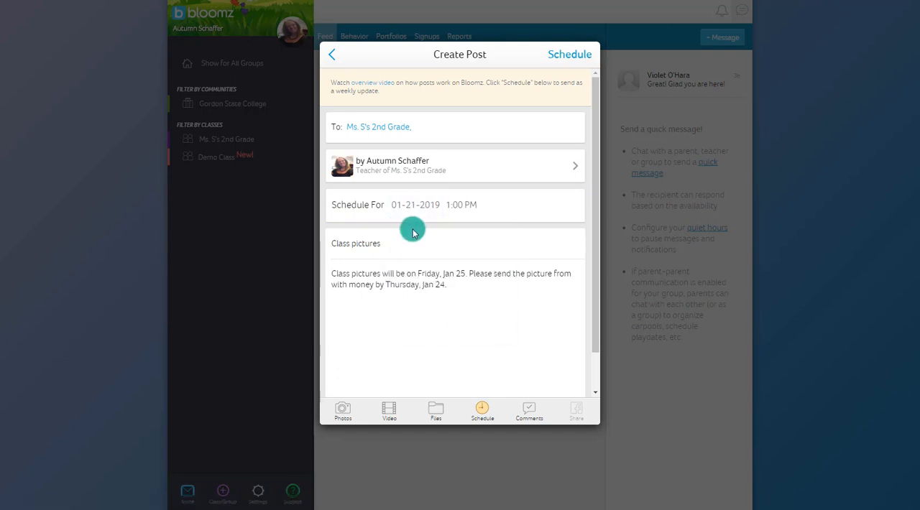
left_click(466, 206)
left_click_drag(487, 247, 485, 274)
left_click(461, 265)
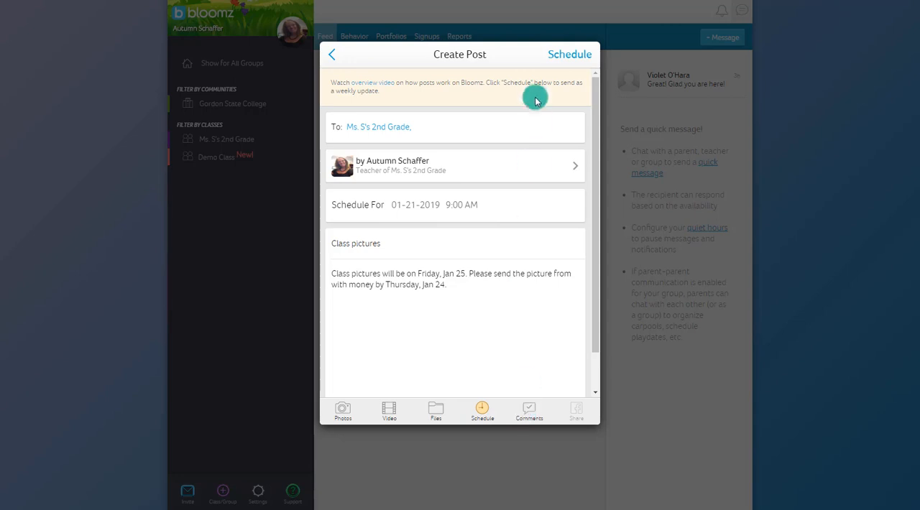
left_click(562, 57)
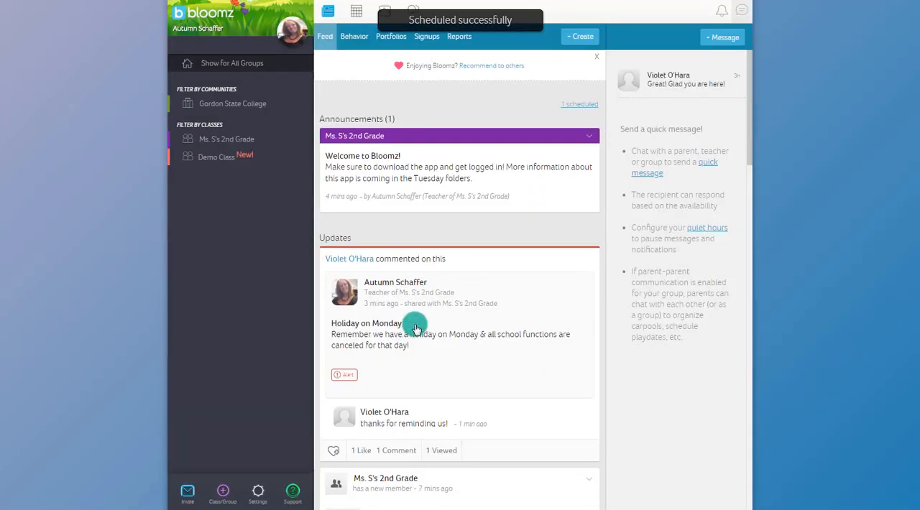
scroll(415, 328, "down", 3)
scroll(395, 281, "down", 3)
scroll(399, 320, "down", 2)
scroll(397, 313, "up", 4)
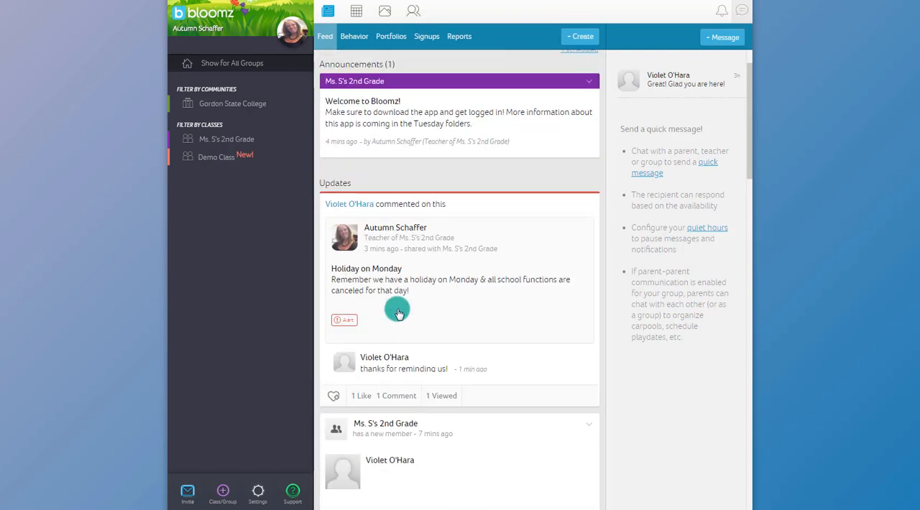
scroll(399, 314, "up", 1)
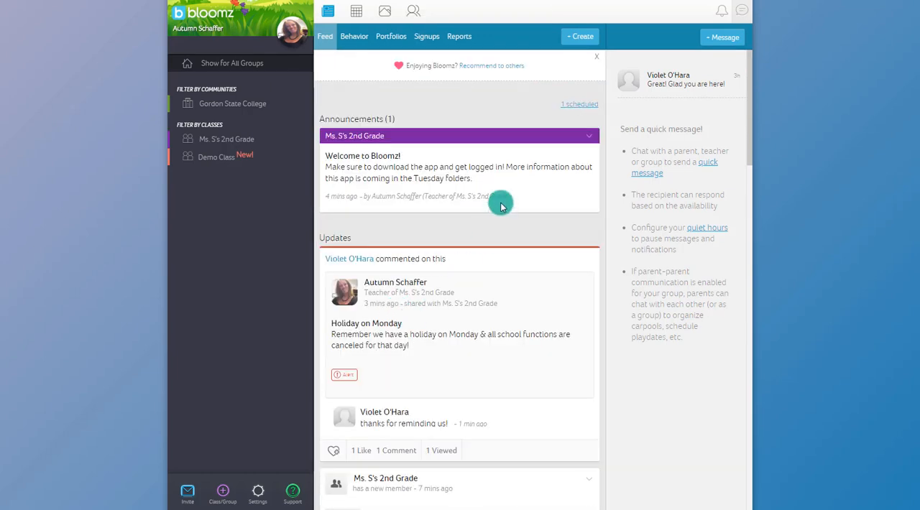
Send the student's parent a direct message saying that her child forgot her lunch box at school.
left_click(716, 40)
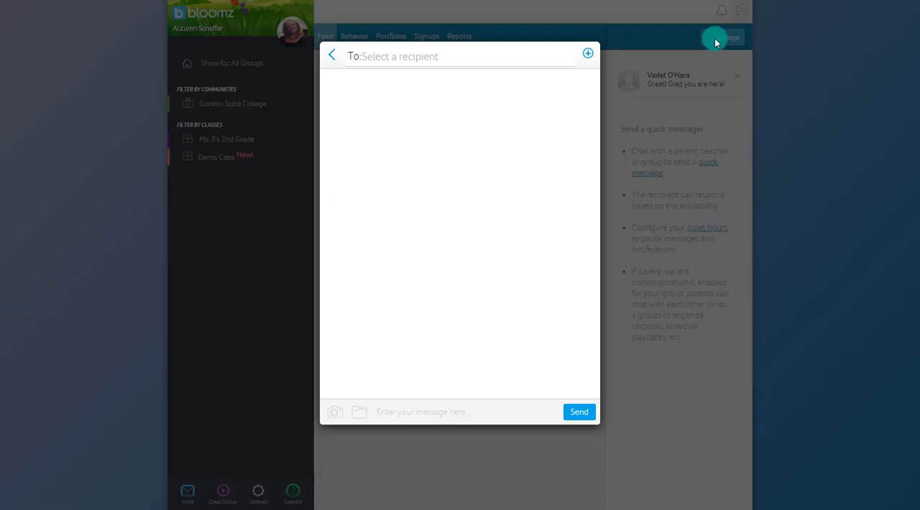
left_click(434, 56)
left_click(412, 127)
left_click(340, 147)
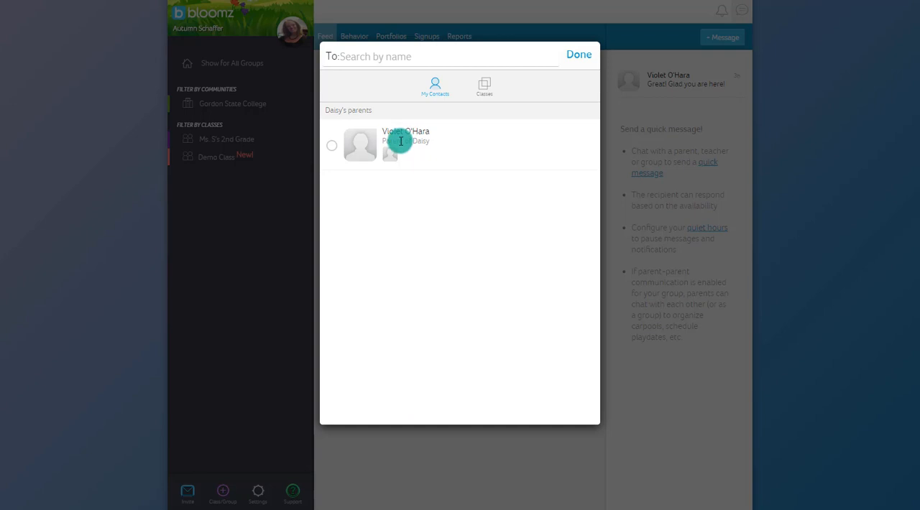
left_click(333, 149)
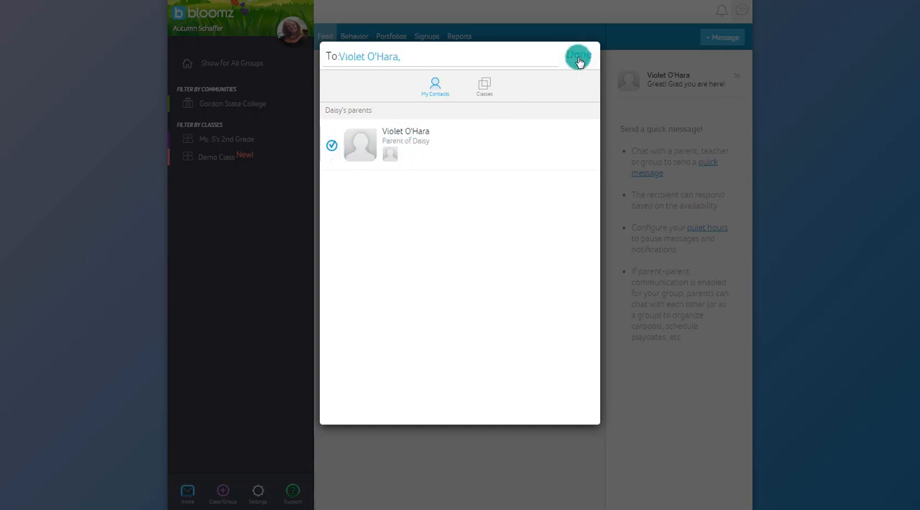
left_click(579, 57)
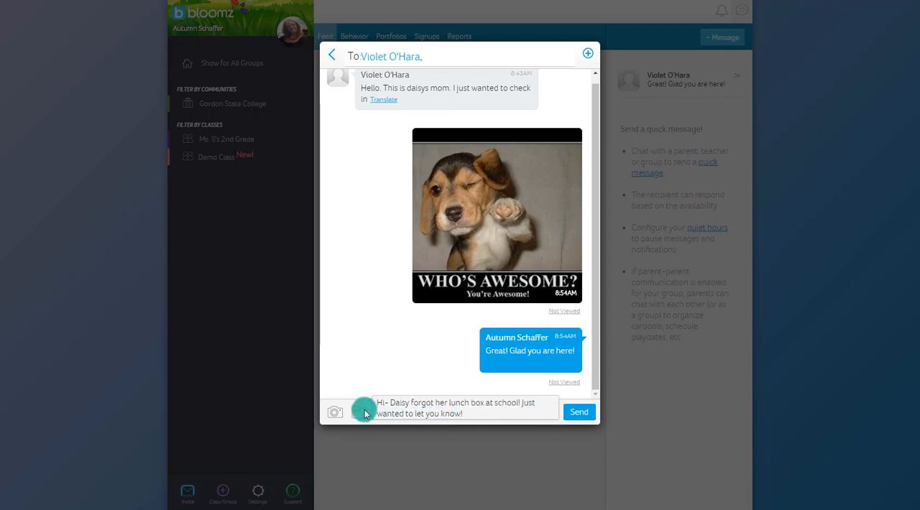
left_click(579, 412)
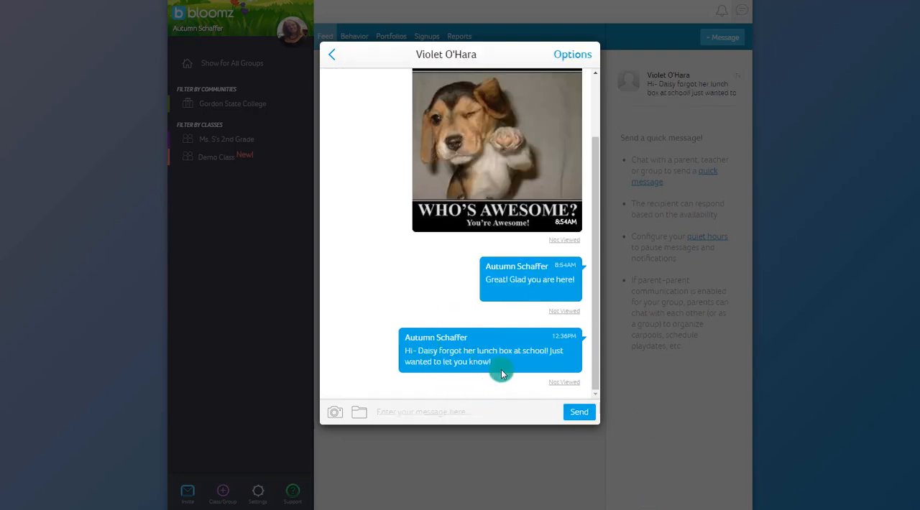
Check the conversation's message options and read the parent's reply about the lunch box.
left_click(573, 59)
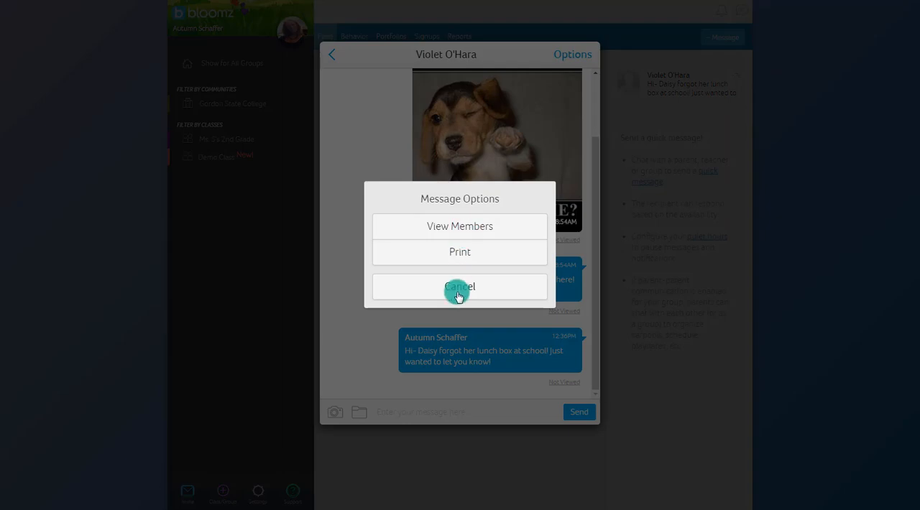
left_click(459, 296)
left_click(624, 142)
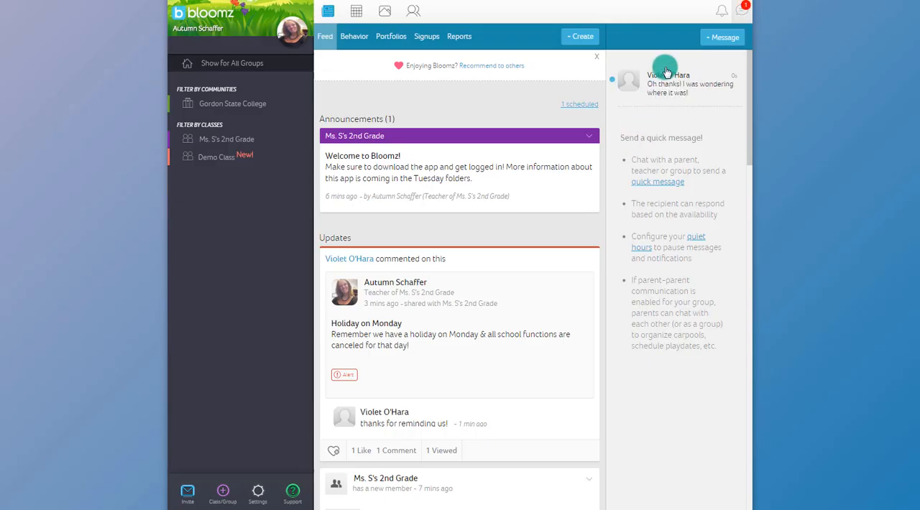
left_click(673, 98)
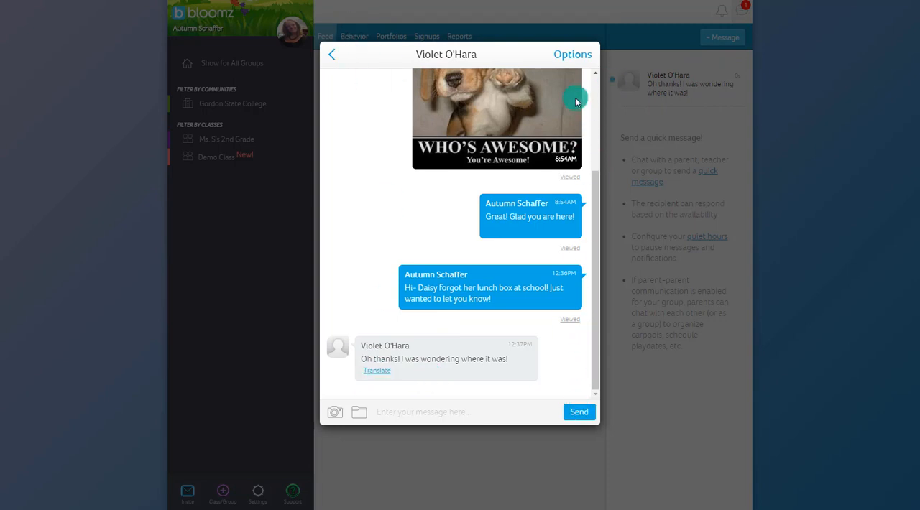
key("Escape")
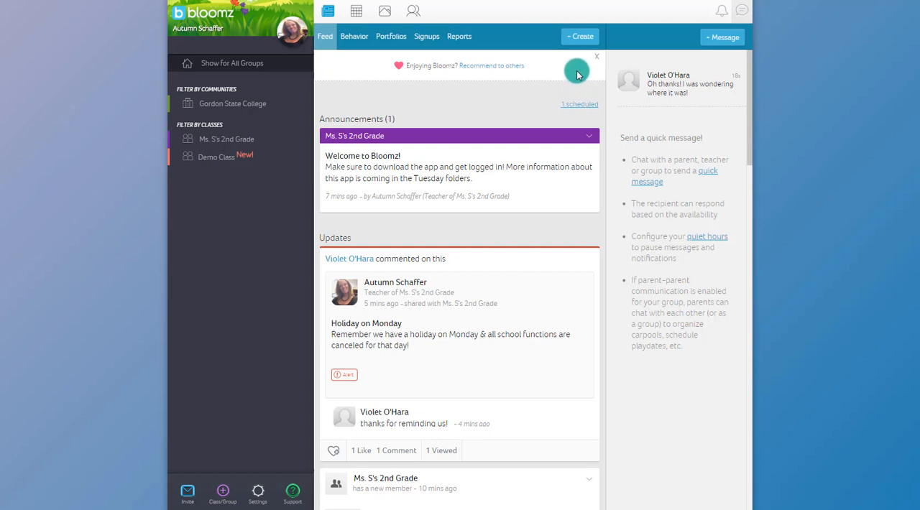
Open the behavior page of Ms. S's 2nd Grade and check the Behavior option in the class settings.
left_click(581, 37)
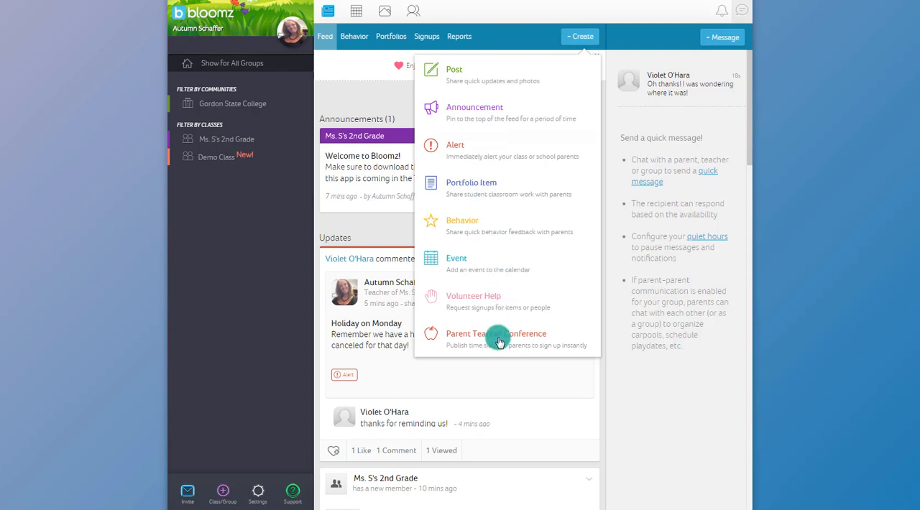
left_click(464, 224)
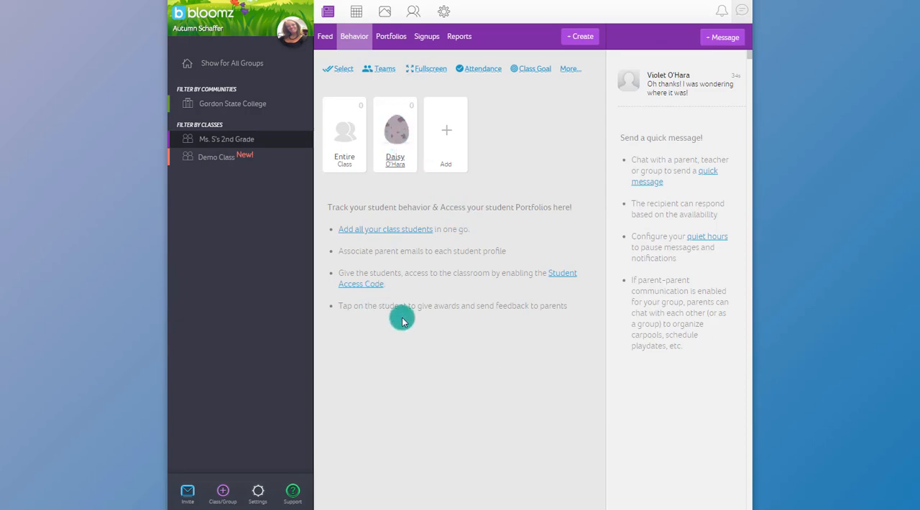
left_click(257, 496)
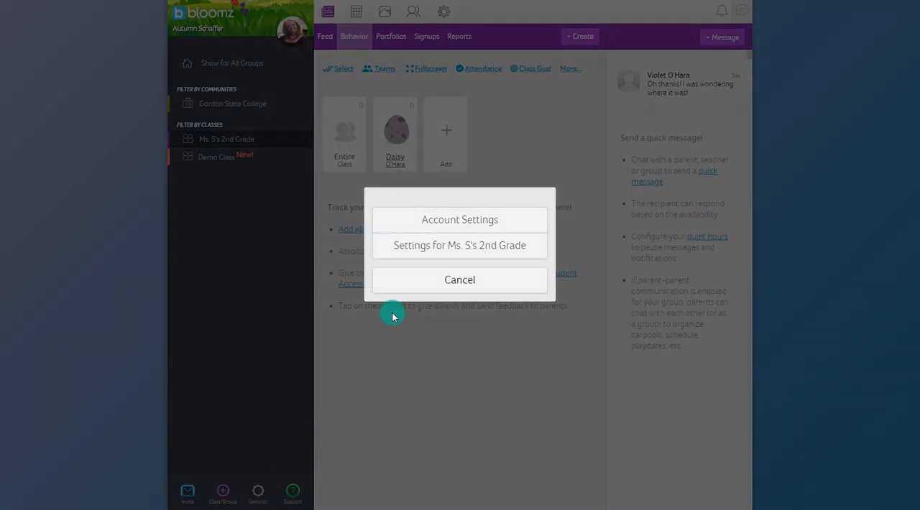
left_click(421, 249)
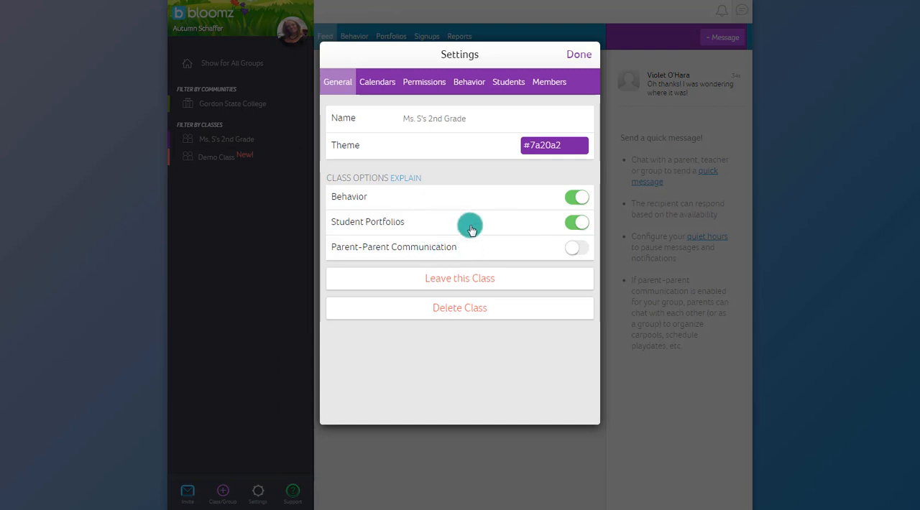
left_click(575, 58)
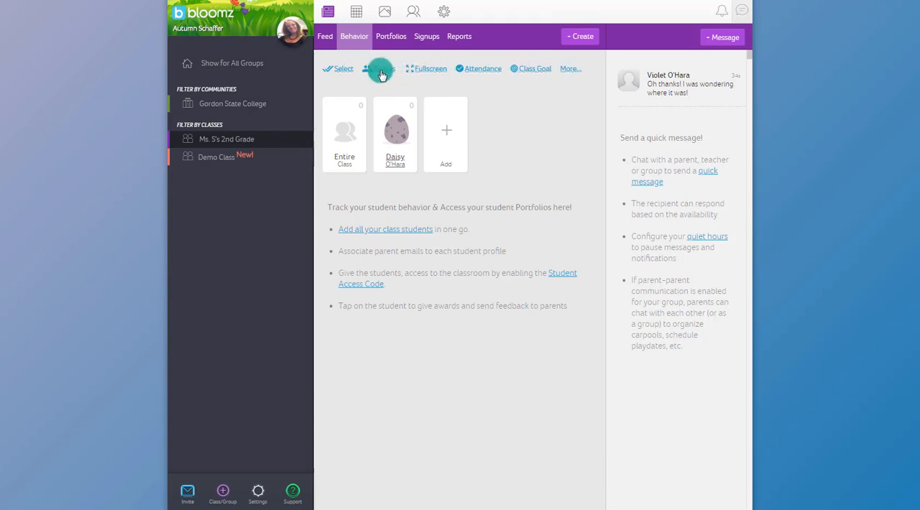
Mark the student present in the Ms. S's 2nd Grade attendance and save it.
left_click(483, 69)
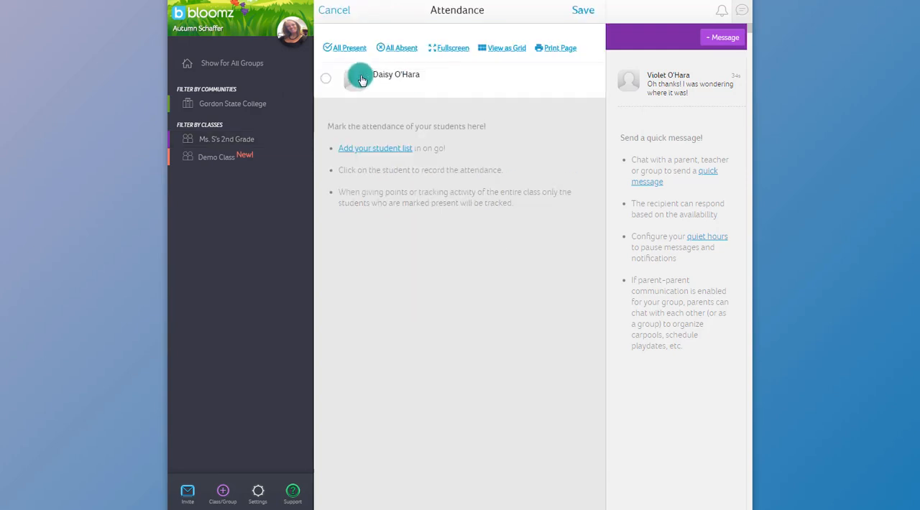
left_click(323, 83)
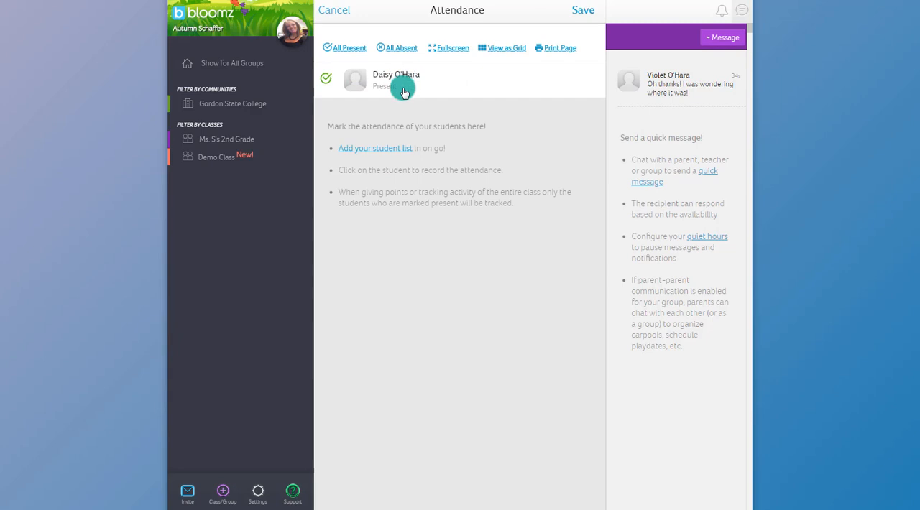
left_click(580, 11)
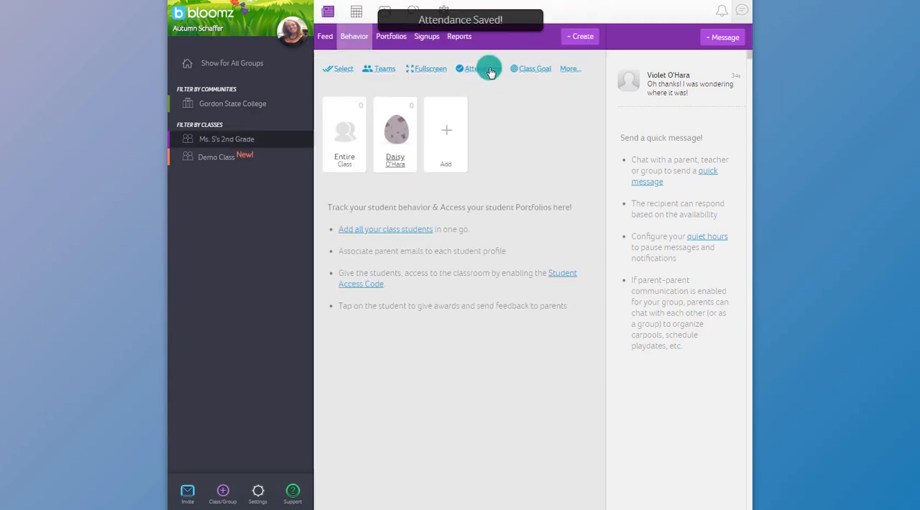
Set a class goal of 100 points titled "Ice Cream Party for 100 Points!" for Ms. S's 2nd Grade.
left_click(530, 72)
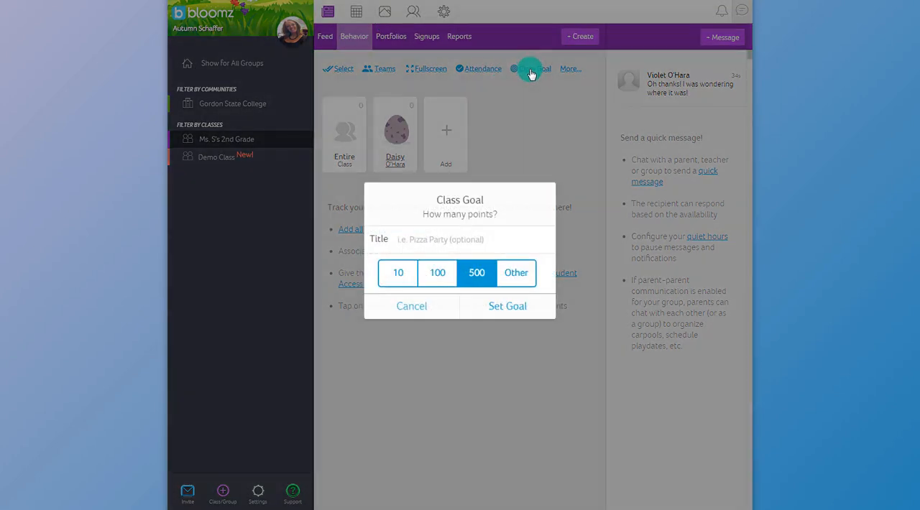
left_click(438, 281)
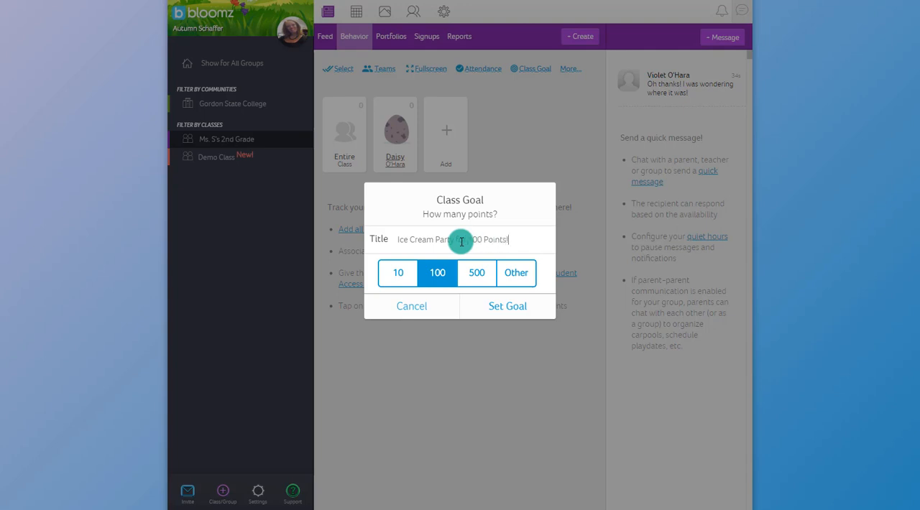
left_click(476, 305)
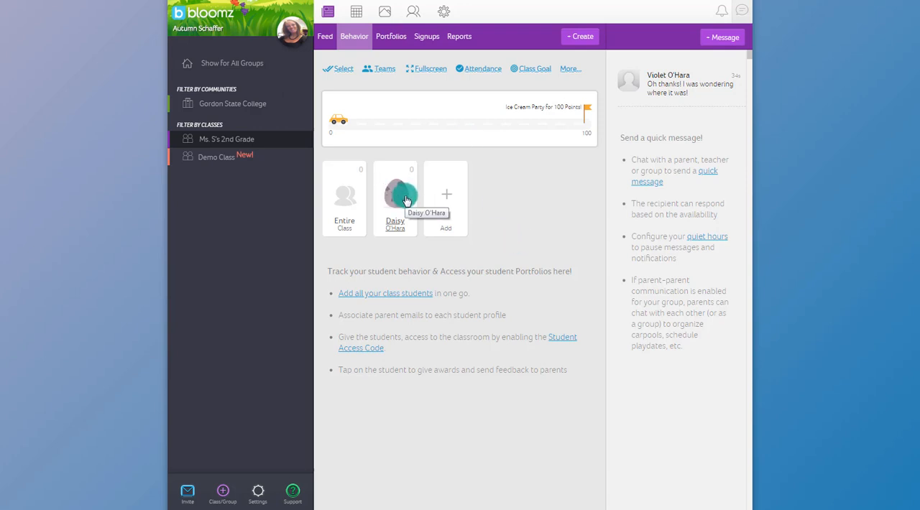
Give the entire class the Clean Area award.
left_click(346, 227)
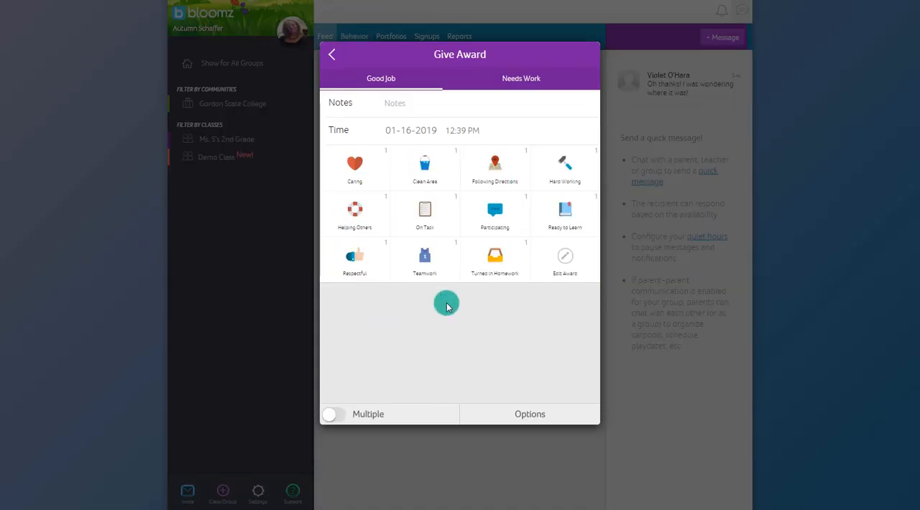
left_click(428, 173)
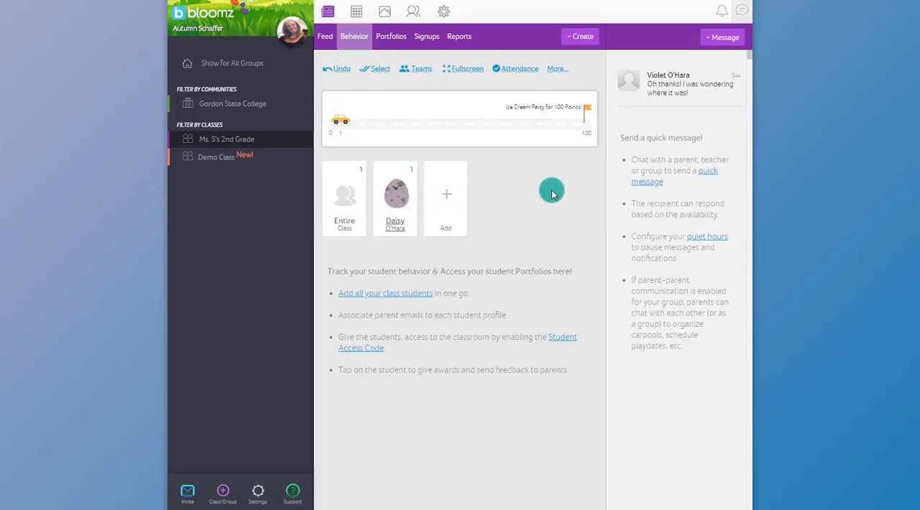
Give the student the Following Directions award, plus Ready to Learn with the note "Thanks for having your homework out and ready!".
left_click(394, 225)
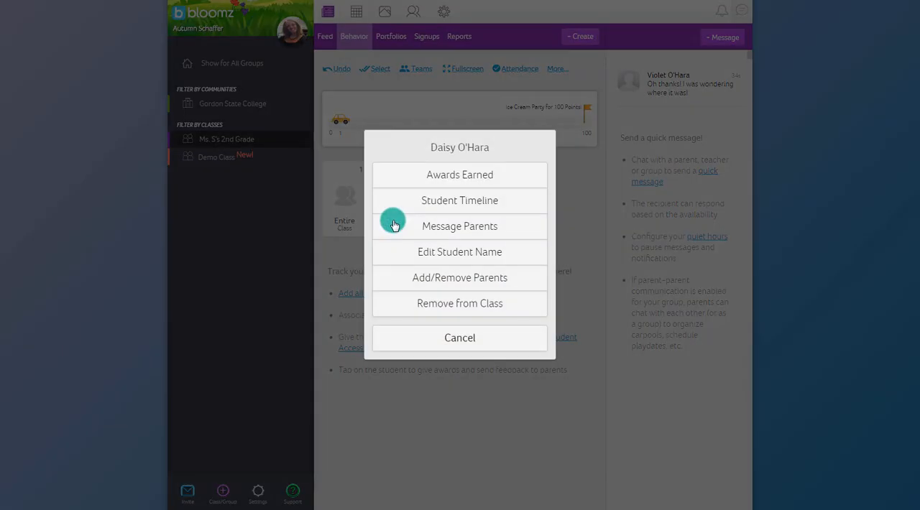
left_click(438, 336)
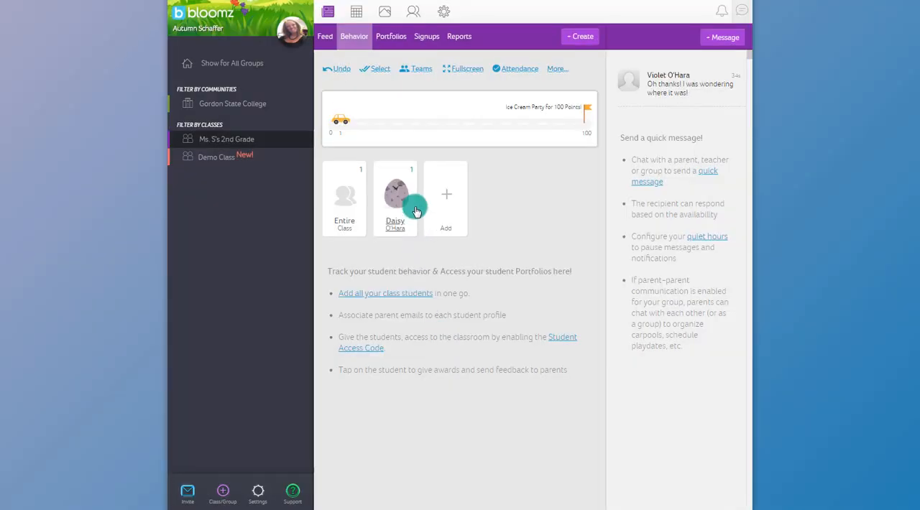
left_click(400, 200)
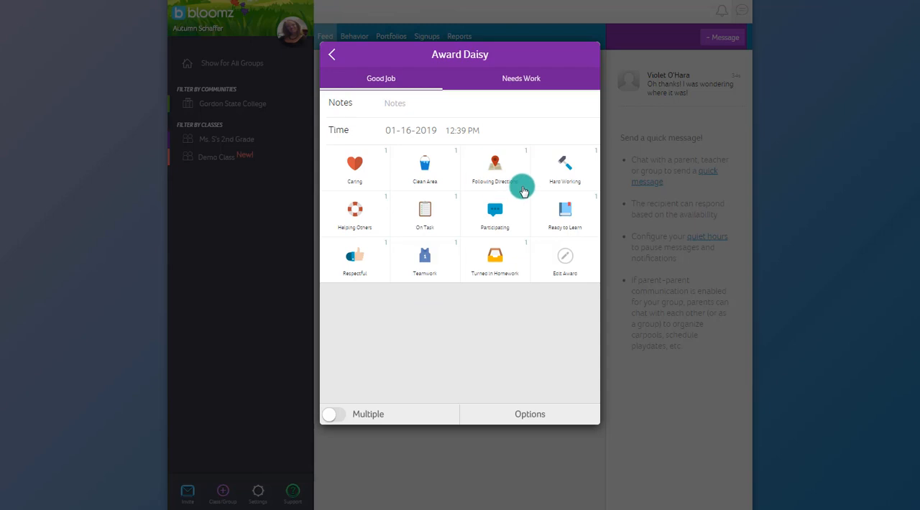
left_click(496, 167)
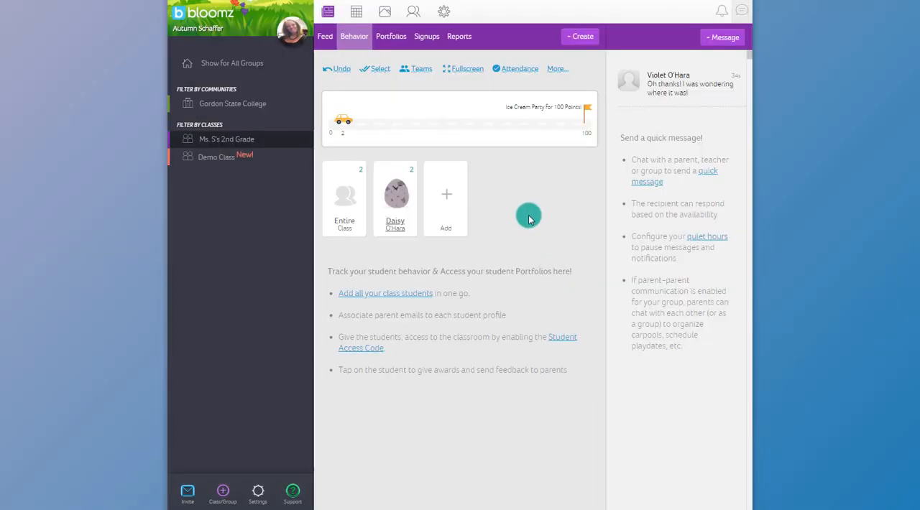
left_click(403, 194)
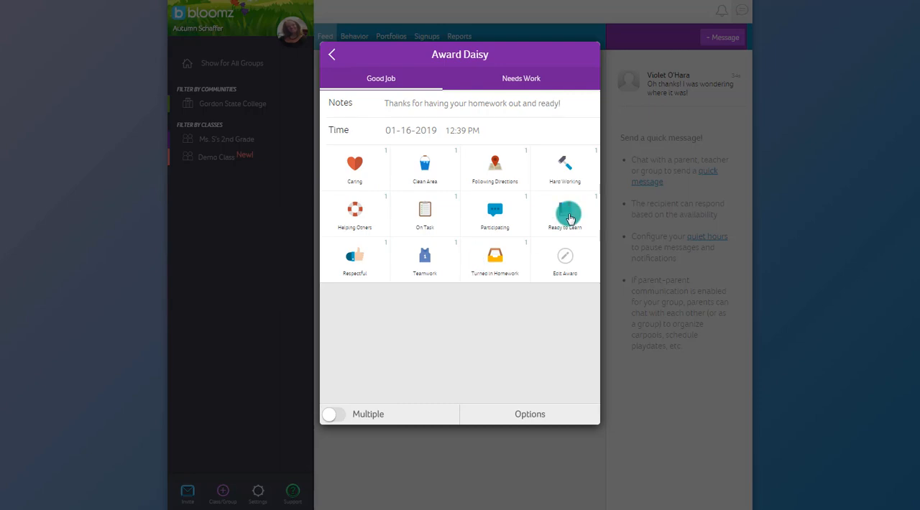
left_click(569, 218)
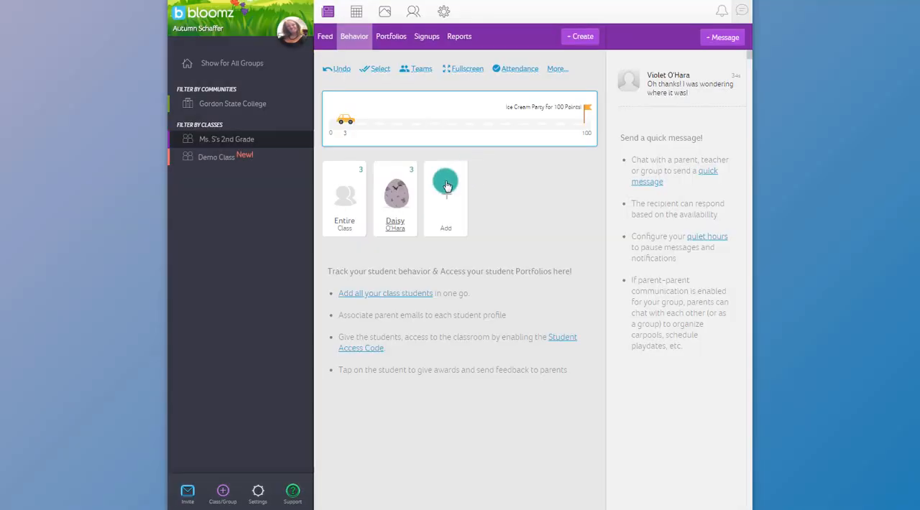
Look over the Needs Work award types available for the student.
left_click(394, 199)
left_click(533, 79)
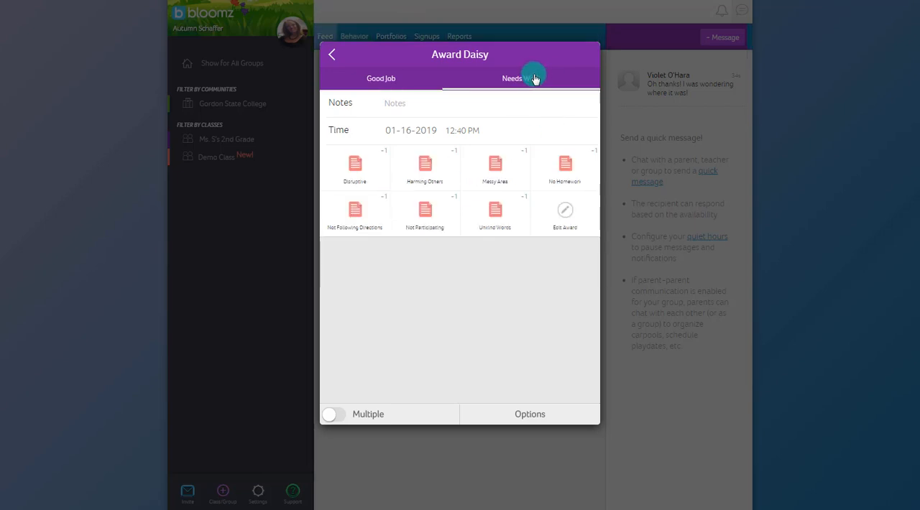
left_click(373, 156)
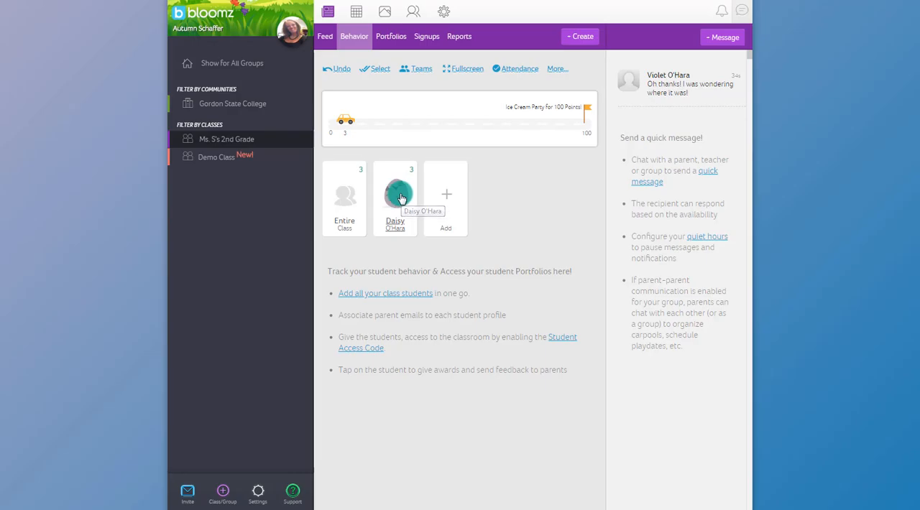
left_click(401, 198)
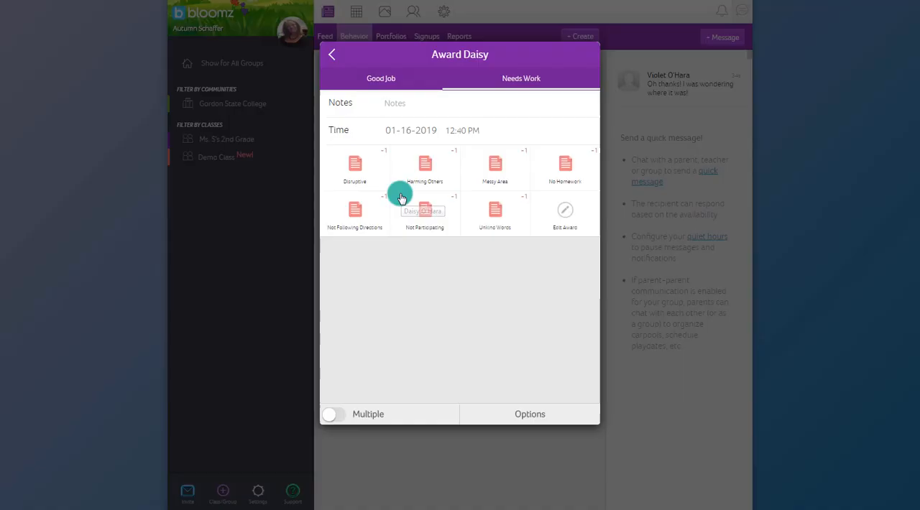
Open the student's timeline and review the behavior summary and the awards earned.
left_click(536, 412)
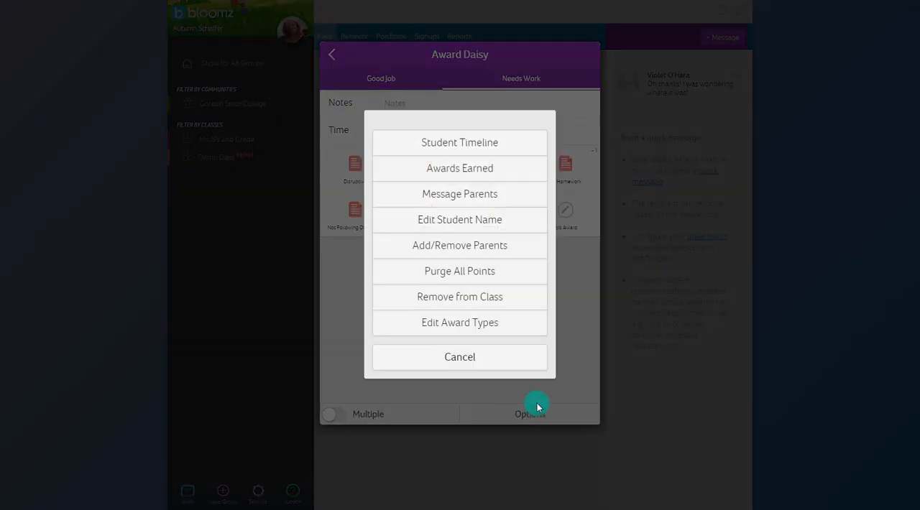
left_click(477, 143)
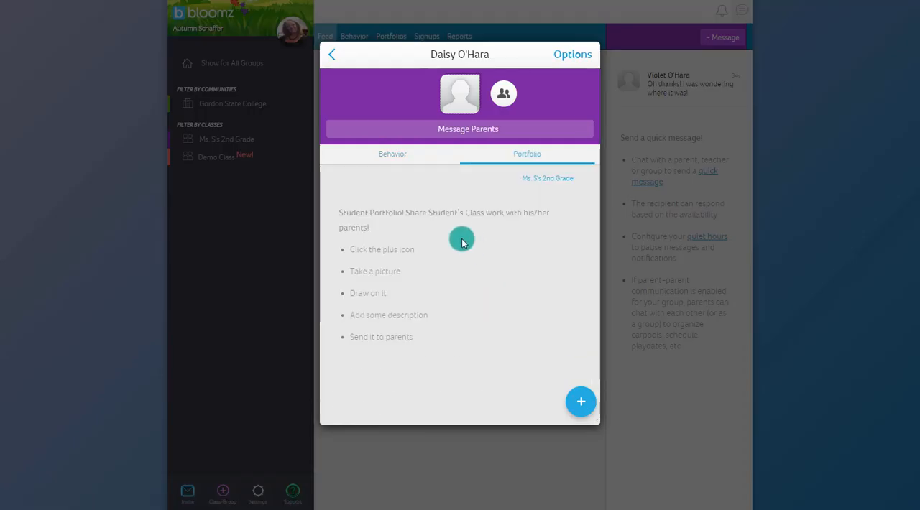
left_click(419, 155)
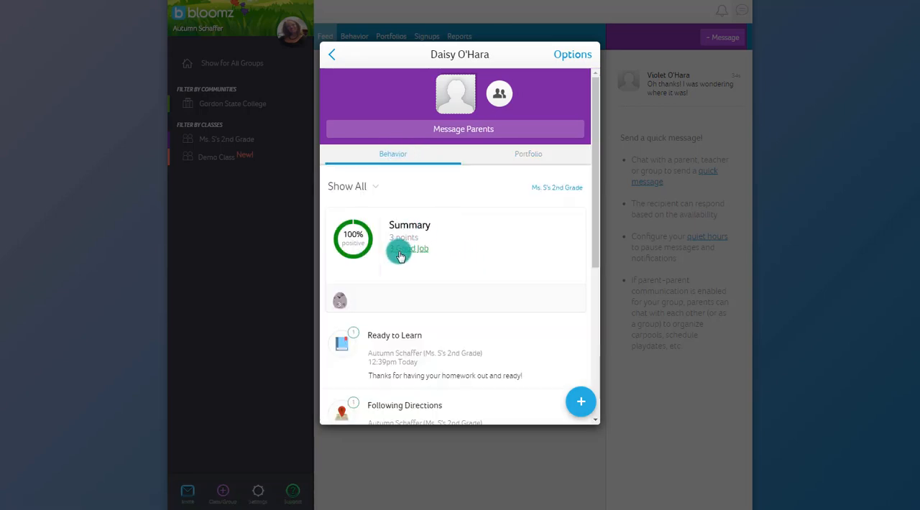
scroll(460, 266, "down", 3)
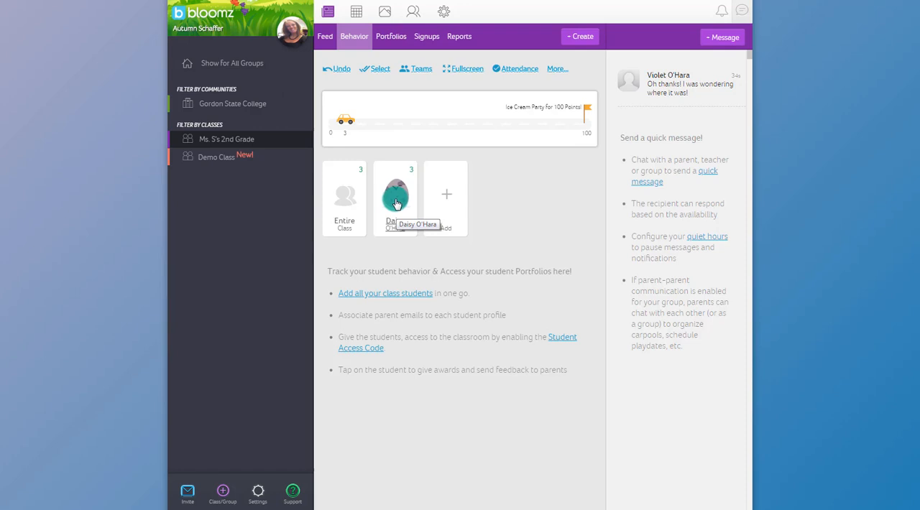
Look over the additional behavior page options and read through the class feed.
left_click(556, 70)
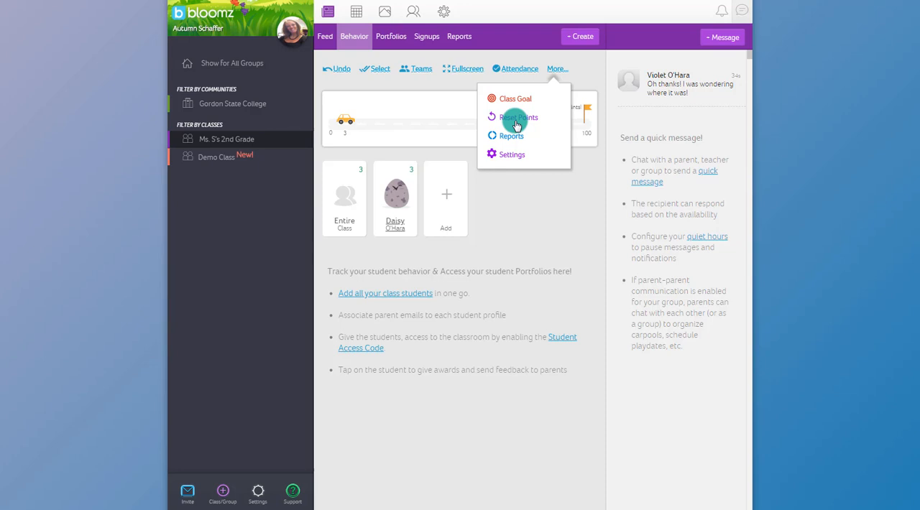
left_click(514, 238)
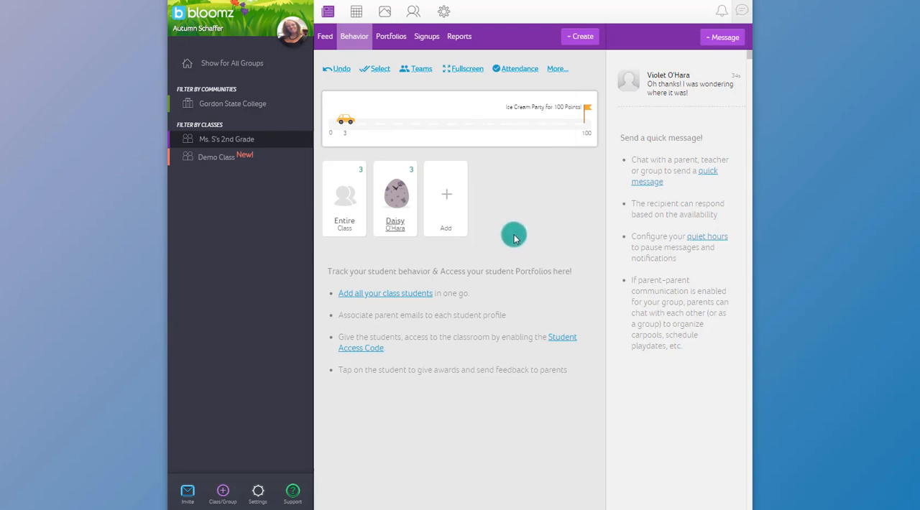
left_click(326, 40)
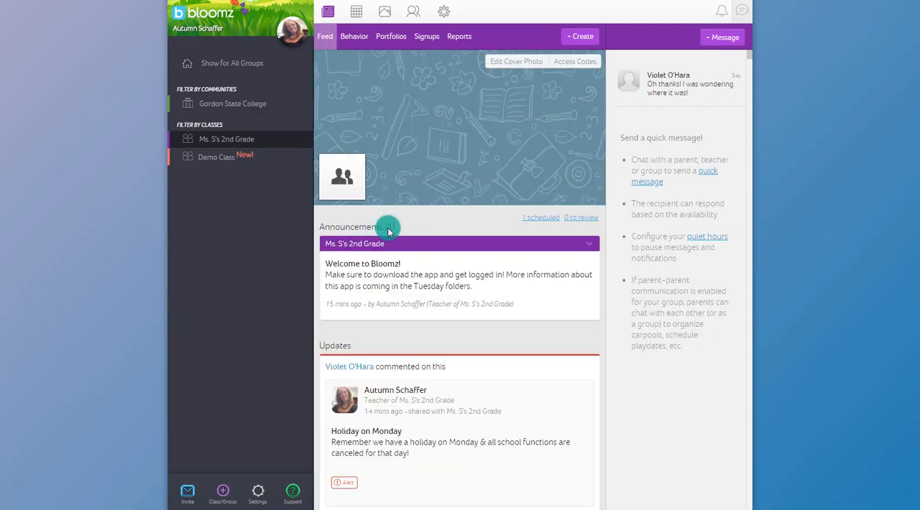
scroll(388, 230, "down", 2)
scroll(392, 234, "down", 5)
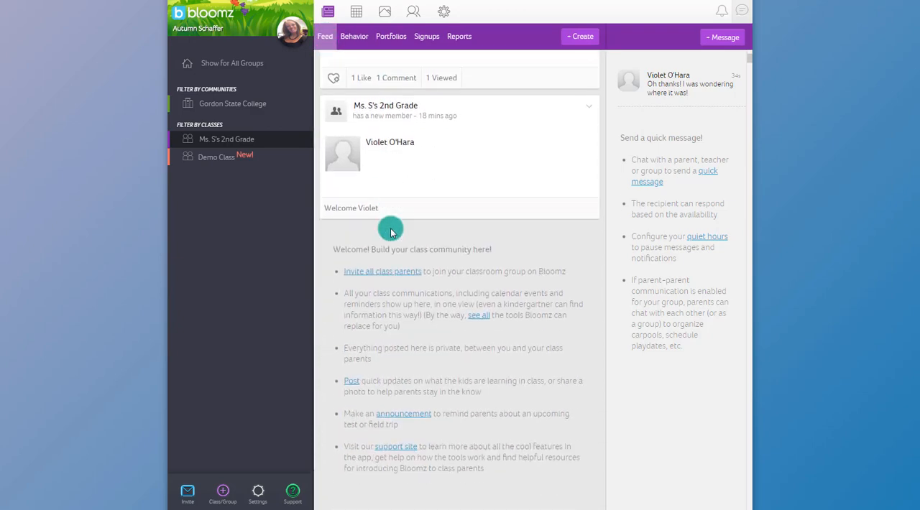
scroll(392, 233, "up", 4)
scroll(391, 232, "up", 1)
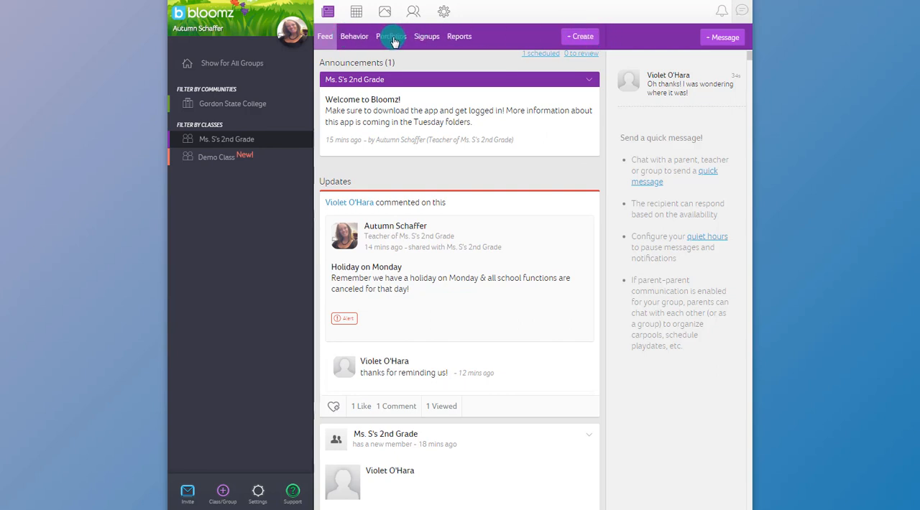
Open the class portfolios page and check the Student Portfolios option in the class settings.
left_click(579, 38)
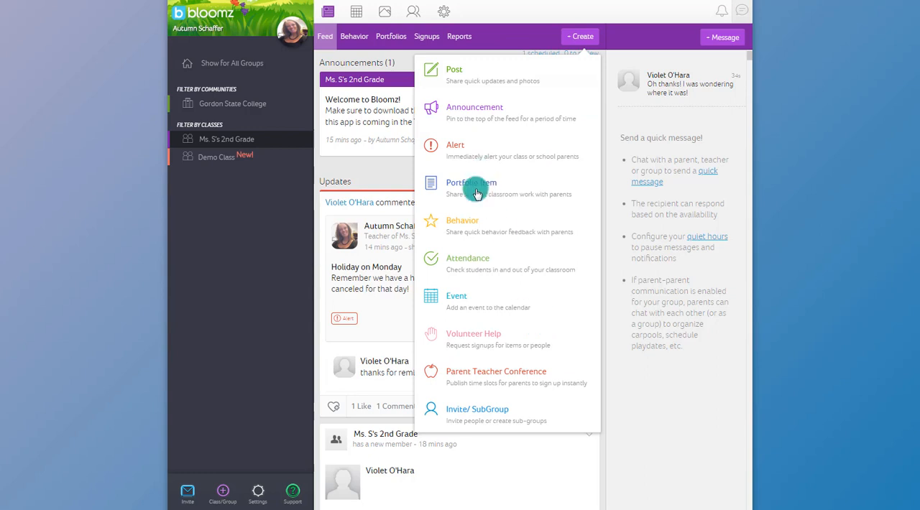
left_click(386, 40)
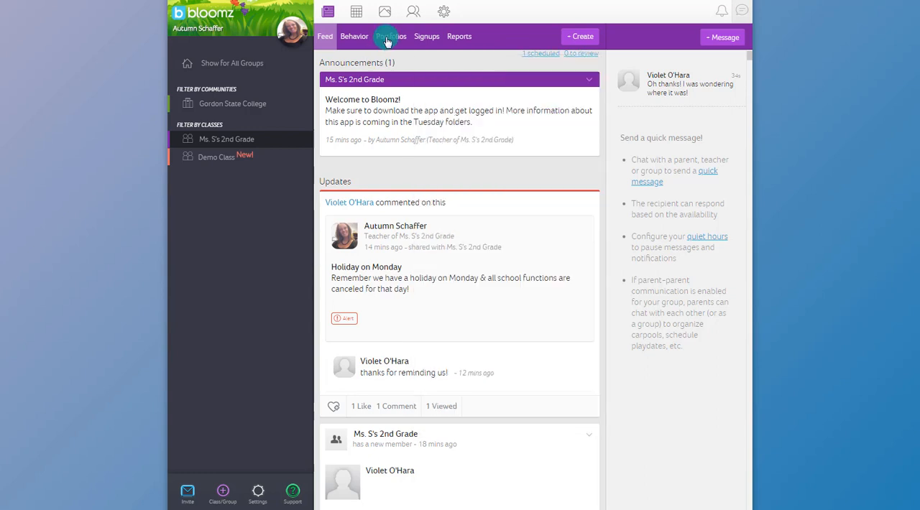
left_click(257, 493)
left_click(412, 246)
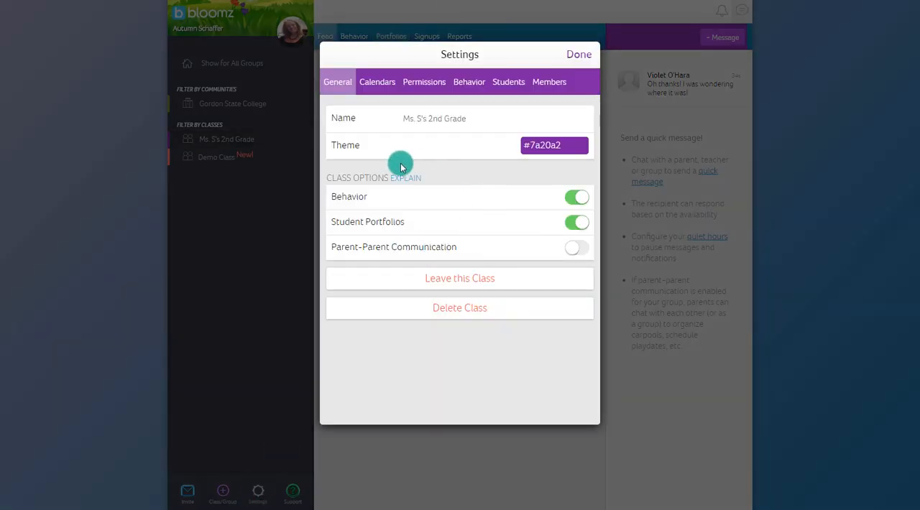
left_click(575, 57)
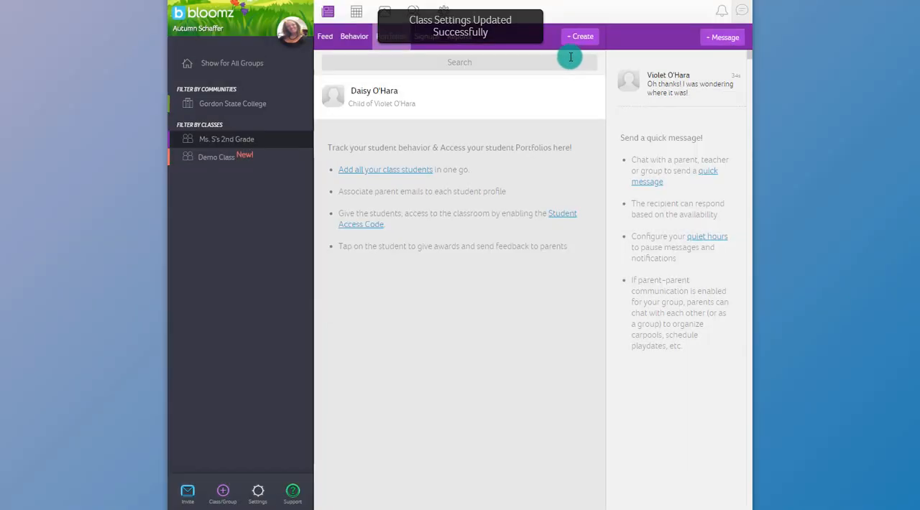
Post a portfolio item for the student with an MLK essay title, a short description and the file SC35.1.pptx attached.
left_click(371, 95)
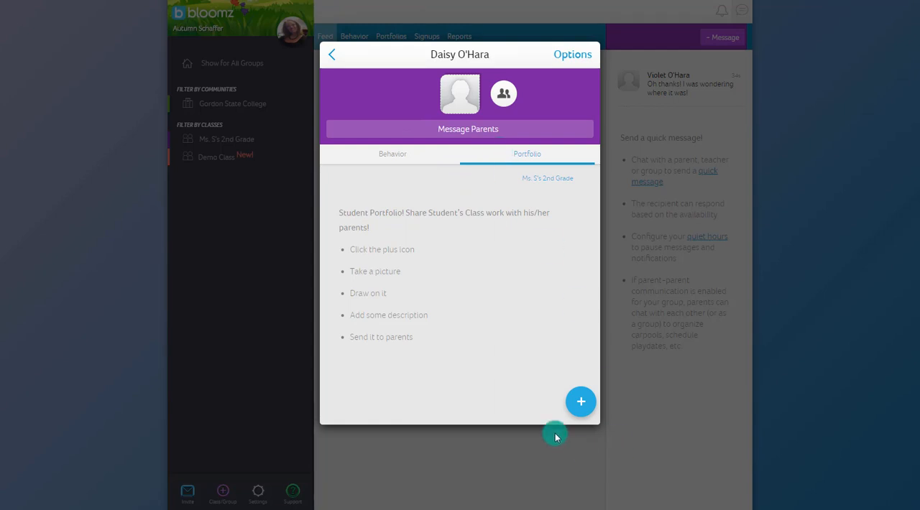
left_click(579, 405)
left_click(375, 335)
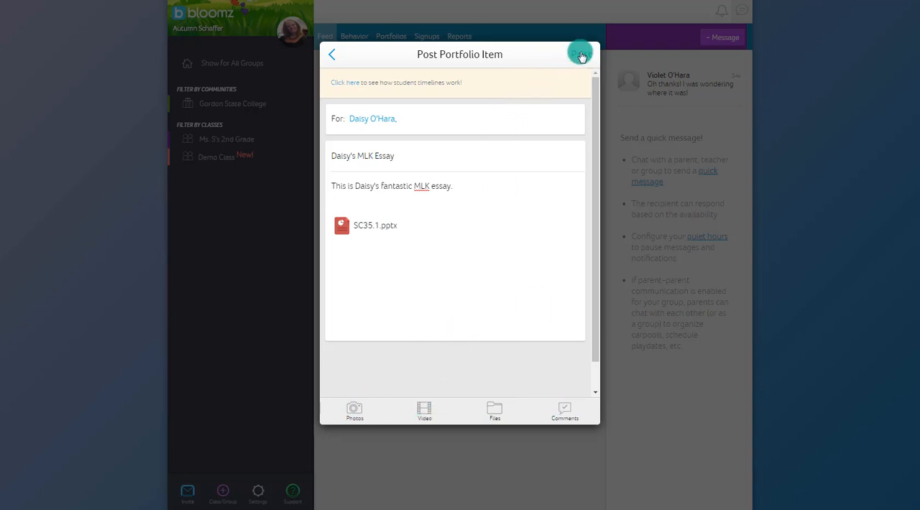
left_click(581, 56)
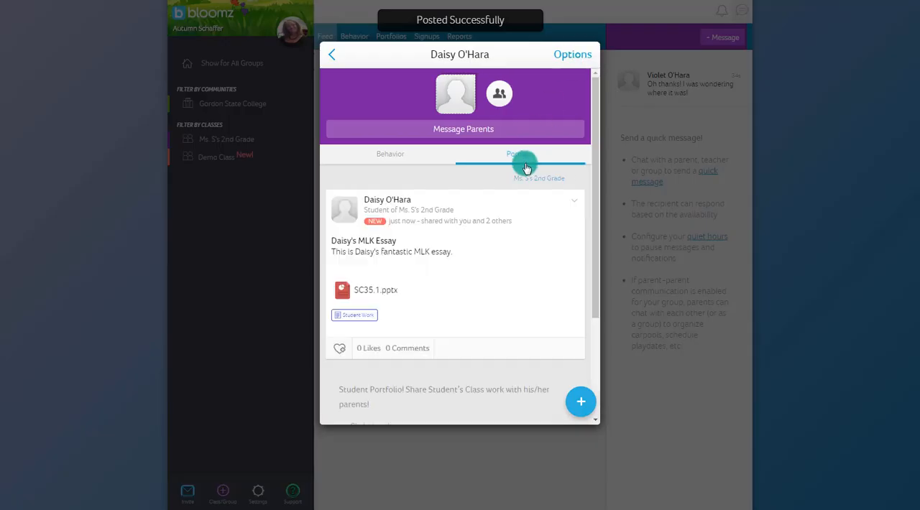
Review the posted MLK essay in the student's portfolio, reopening it from the class portfolios list.
scroll(378, 208, "down", 1)
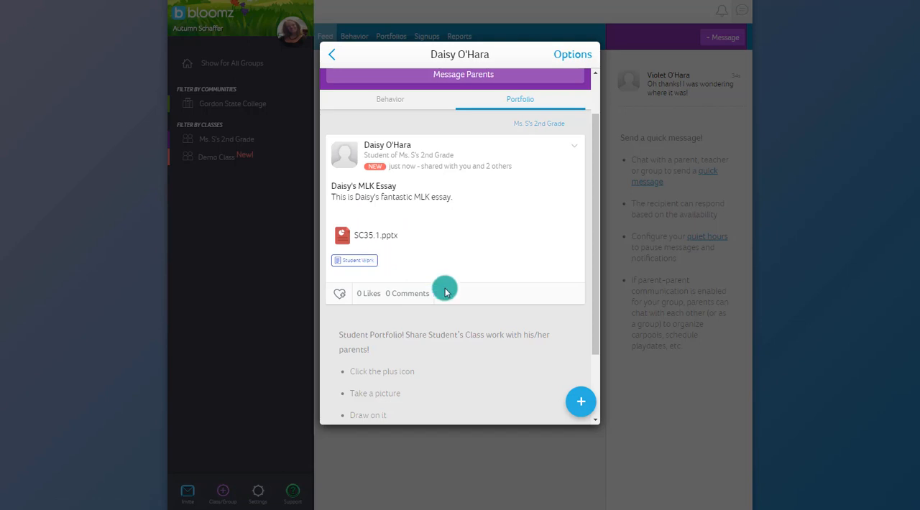
left_click(333, 60)
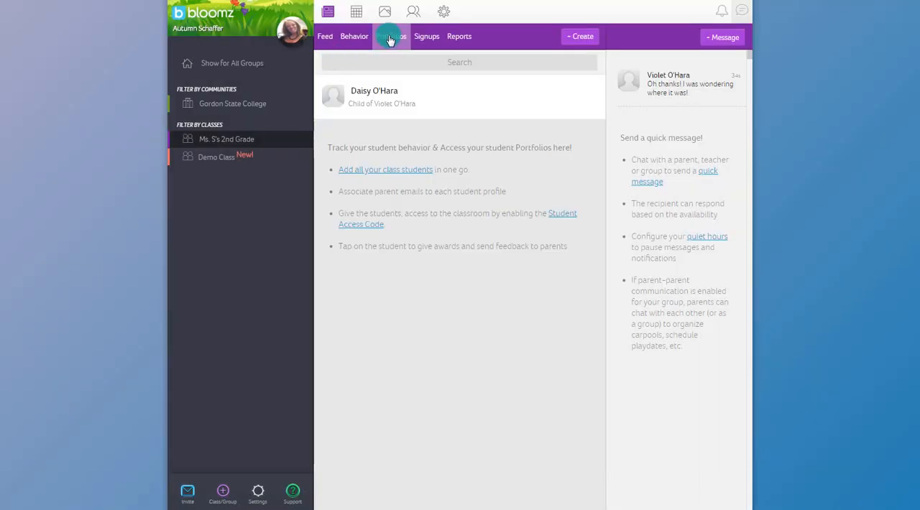
left_click(376, 97)
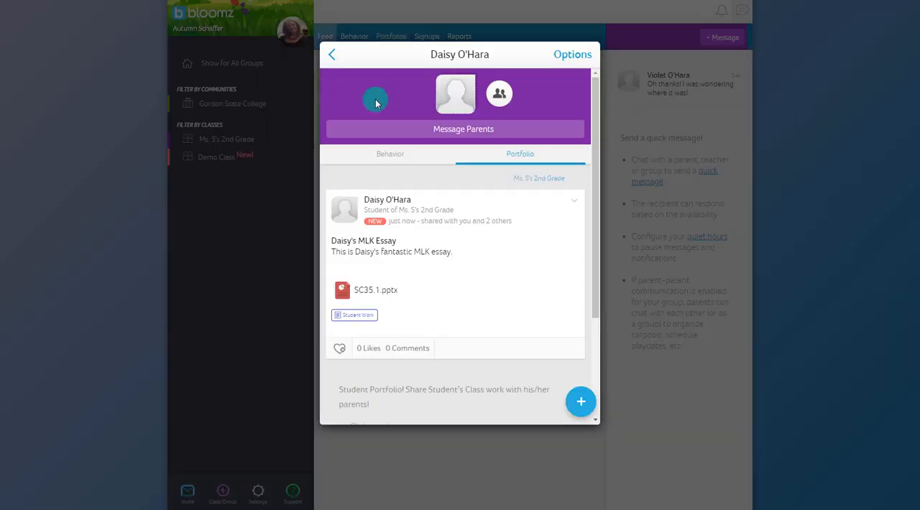
left_click(330, 57)
Start a new portfolio item for the listed student and attach the word cloud photo.
left_click(565, 36)
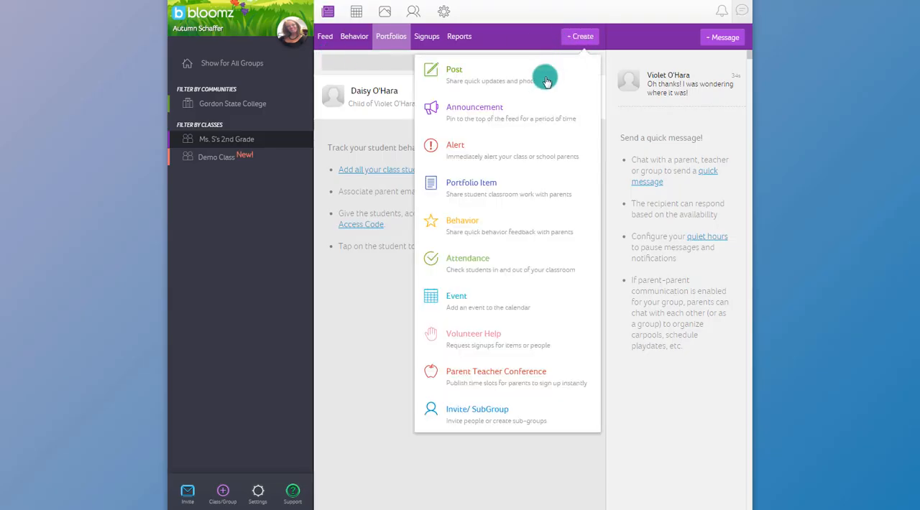
left_click(510, 181)
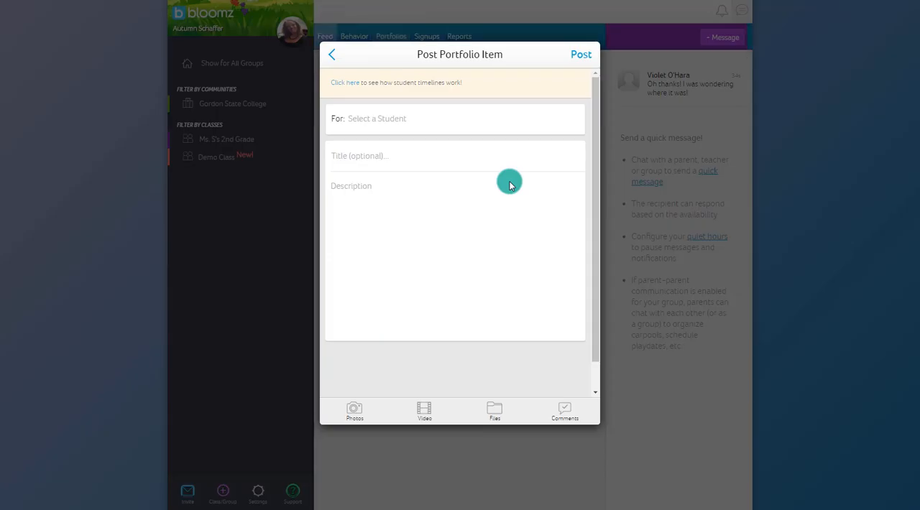
left_click(381, 118)
left_click(389, 107)
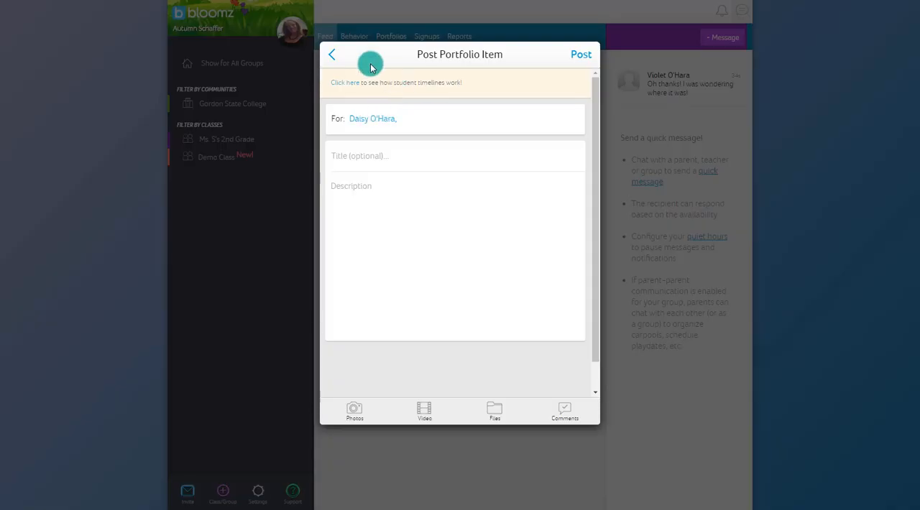
left_click(383, 226)
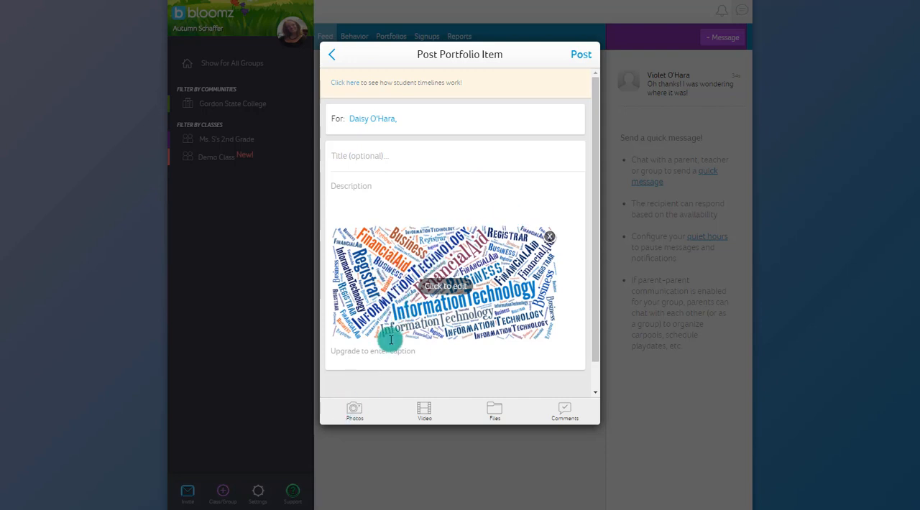
Circle the large InformationTechnology text in purple on the word cloud photo and draw an arrow pointing to it.
left_click(430, 285)
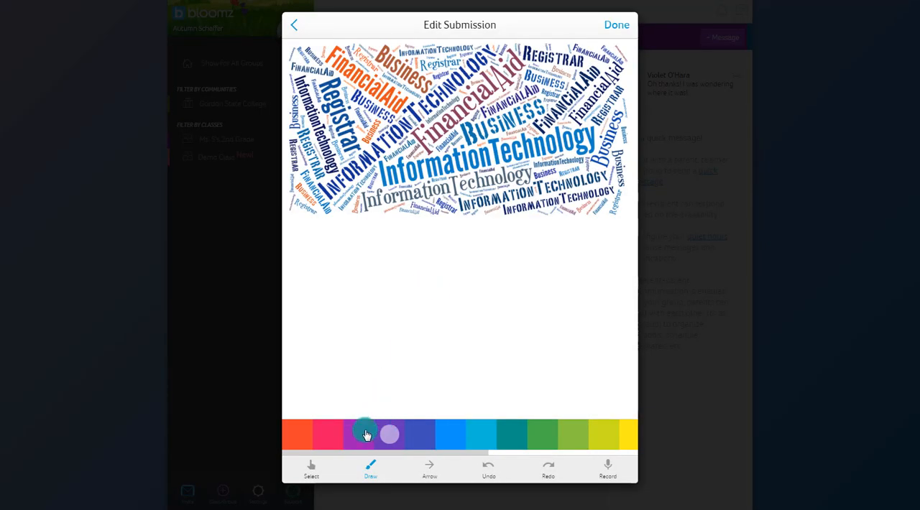
left_click(361, 439)
mouse_move(386, 188)
left_mouse_down()
mouse_move(536, 171)
mouse_move(603, 123)
mouse_move(440, 129)
mouse_move(365, 153)
mouse_move(404, 195)
left_mouse_up()
left_click(435, 468)
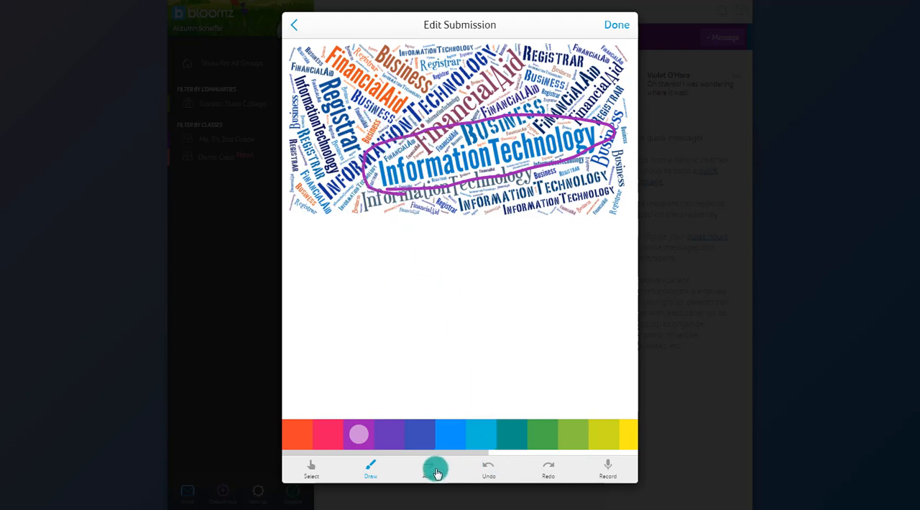
left_click_drag(315, 216, 364, 183)
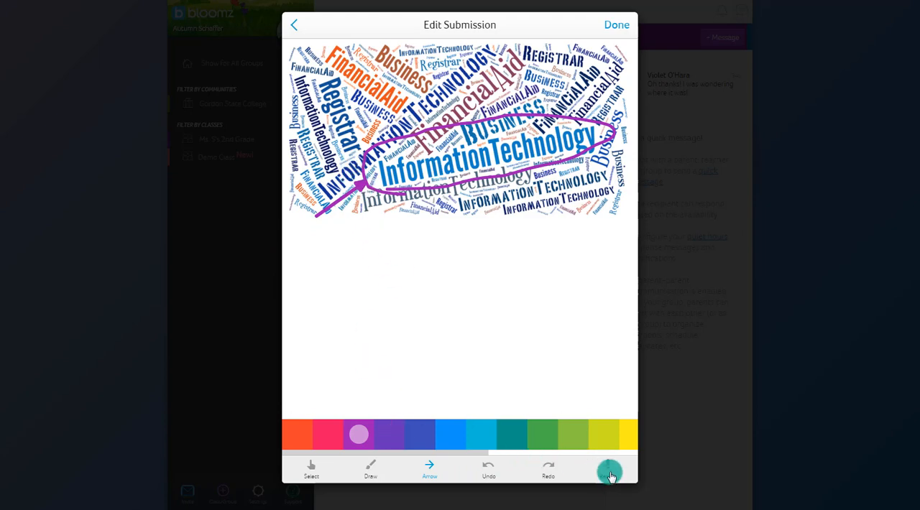
left_click(619, 29)
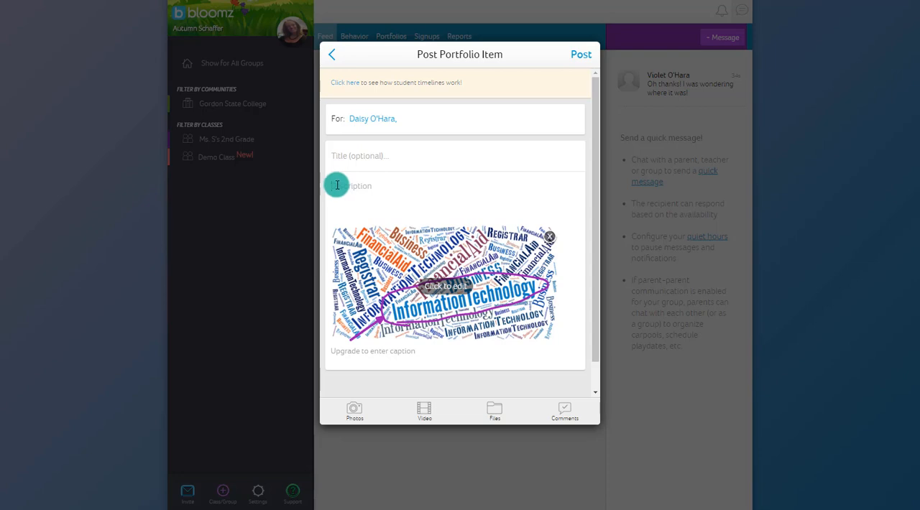
Mark the large InformationTechnology text with a violet circle and arrow, and record an audio comment over the photo.
left_click(337, 186)
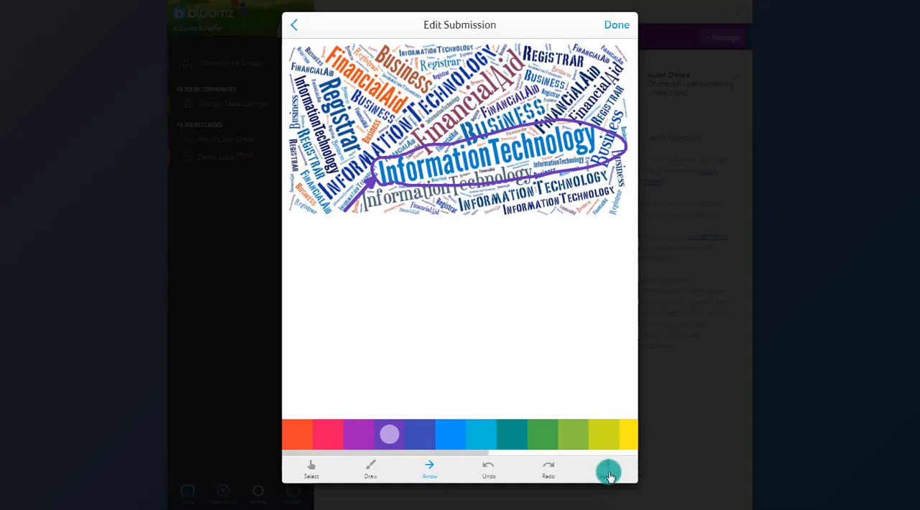
left_click(609, 473)
left_click(185, 30)
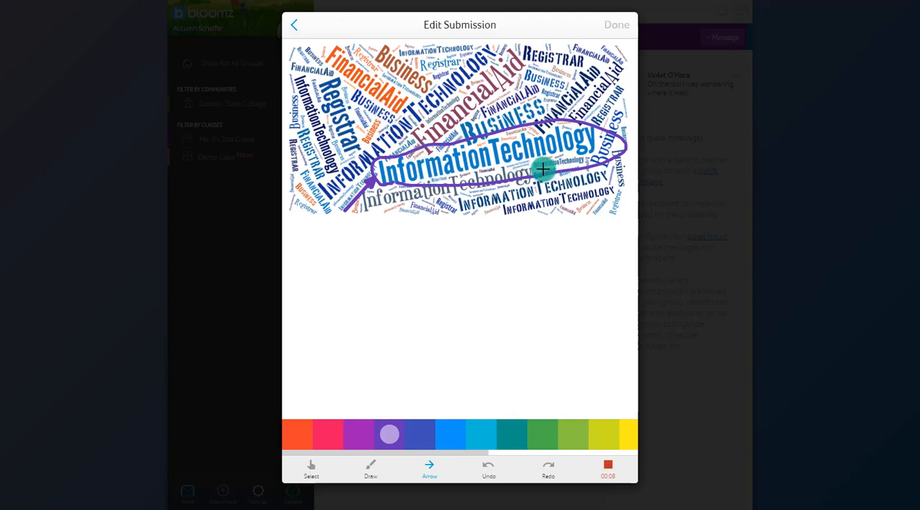
left_click(608, 469)
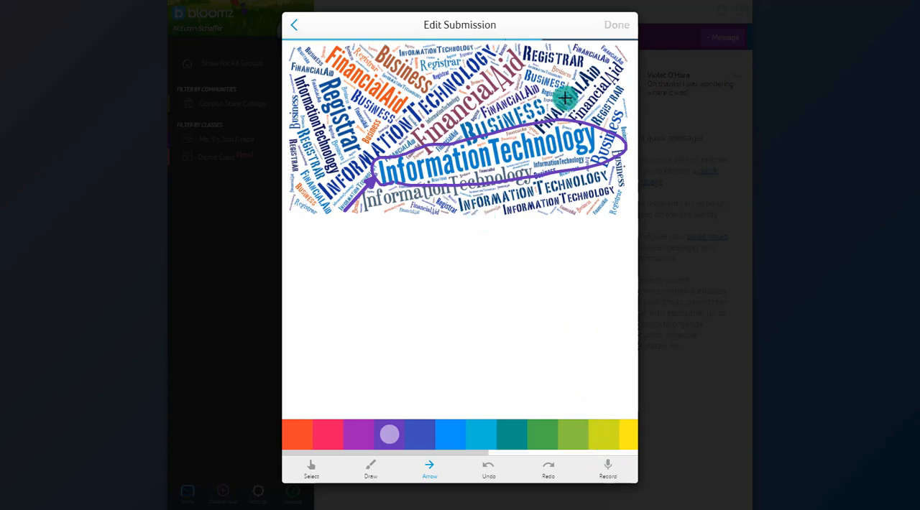
Save the annotated photo and post the item with a Vocab Word Wall title and the description "Look at all the words she created on her word wall!".
left_click(614, 26)
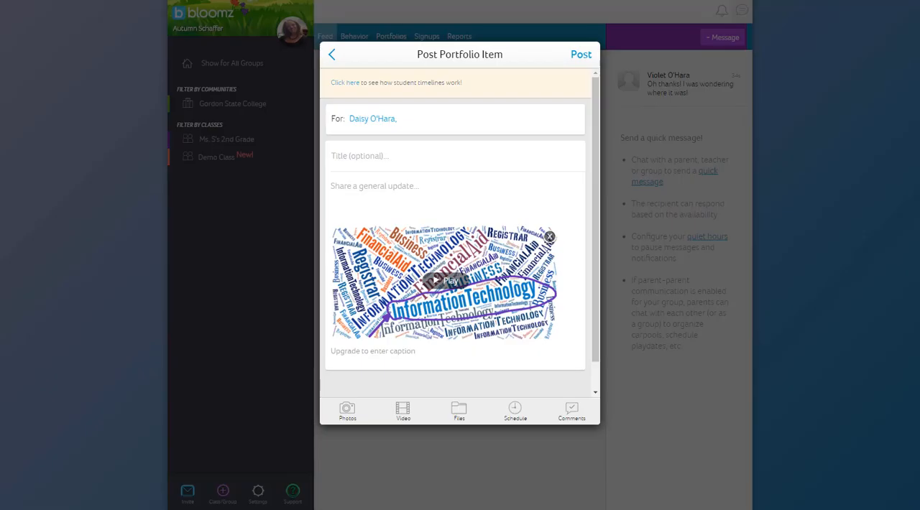
left_click(583, 56)
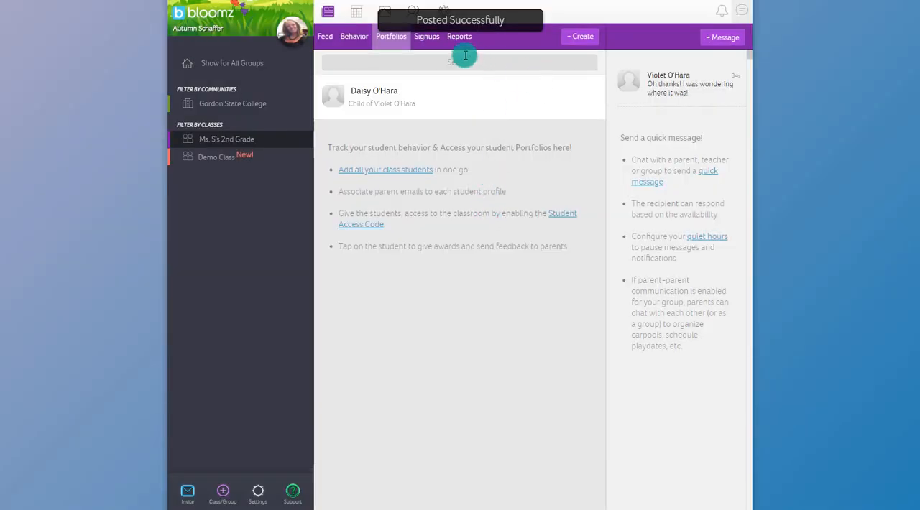
Open the student's profile from the class portfolios list and look through the behavior awards feed.
left_click(379, 99)
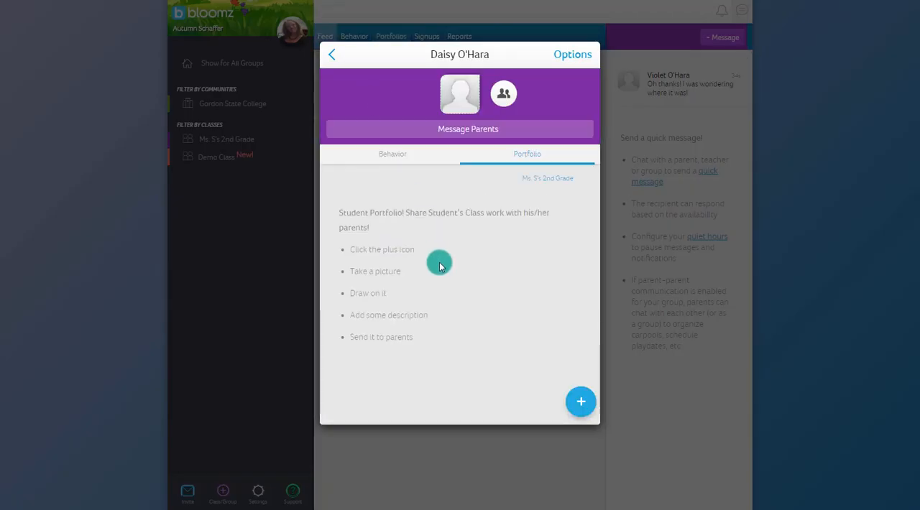
left_click(391, 161)
left_click(509, 155)
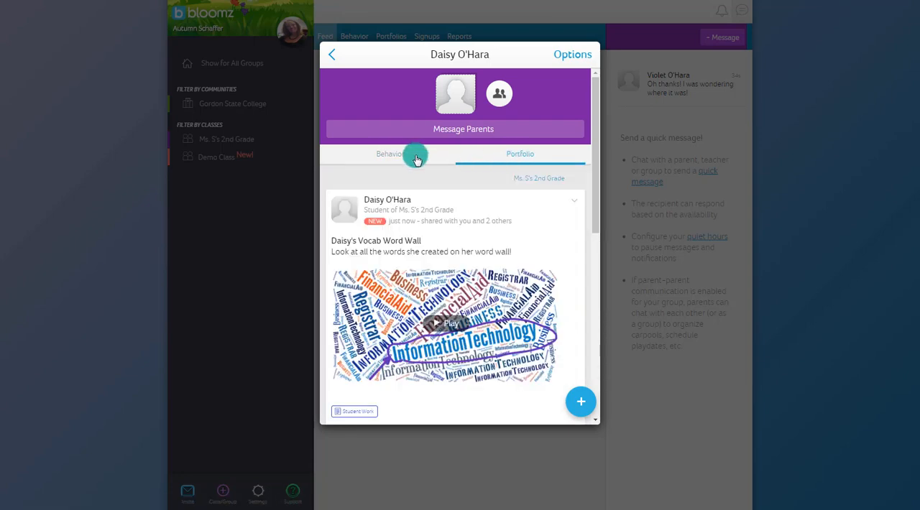
left_click(412, 155)
scroll(417, 260, "down", 4)
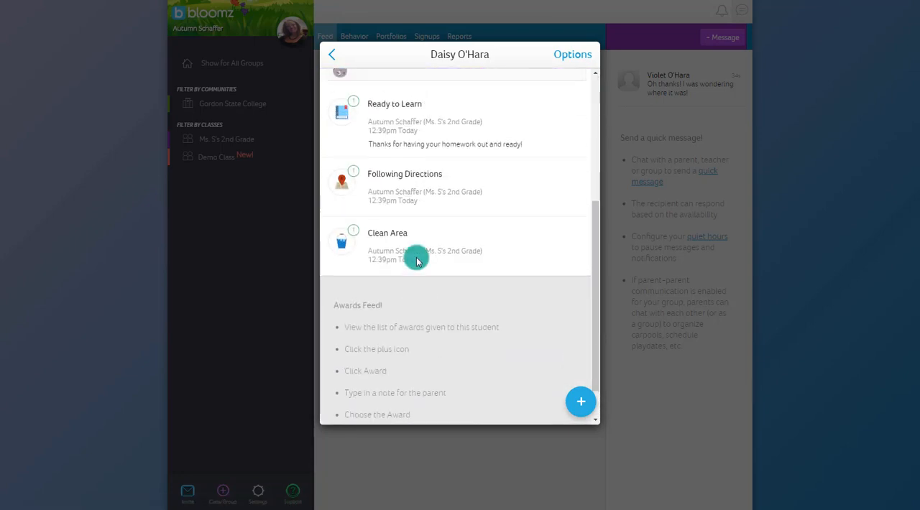
scroll(417, 260, "up", 4)
Read through the student's portfolio posts, including the parent's comment on the word wall item, and close the profile.
left_click(512, 158)
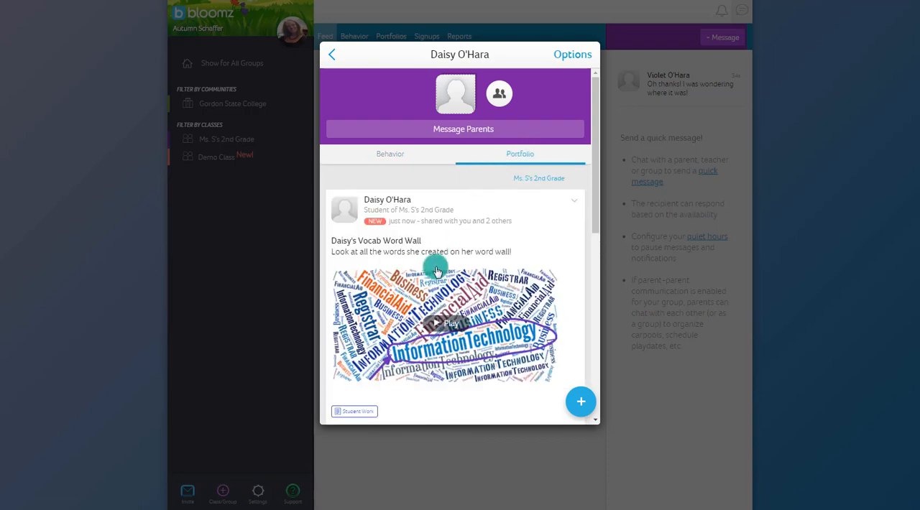
scroll(436, 266, "down", 3)
scroll(436, 271, "down", 2)
scroll(436, 268, "up", 5)
scroll(431, 259, "down", 2)
scroll(417, 208, "down", 3)
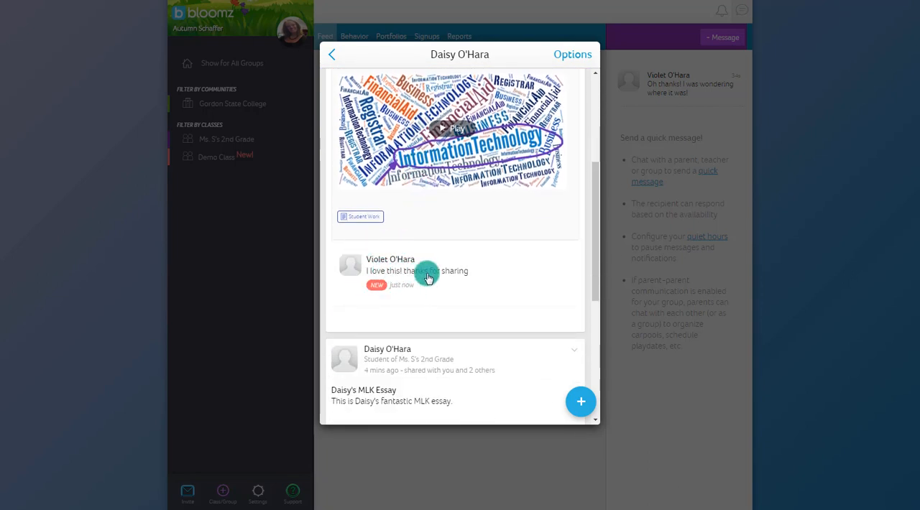
scroll(429, 278, "up", 1)
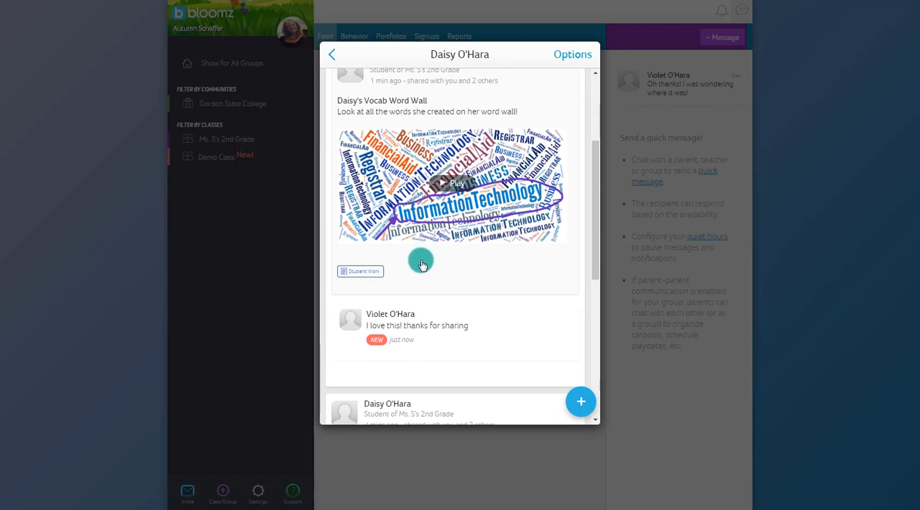
scroll(422, 261, "up", 3)
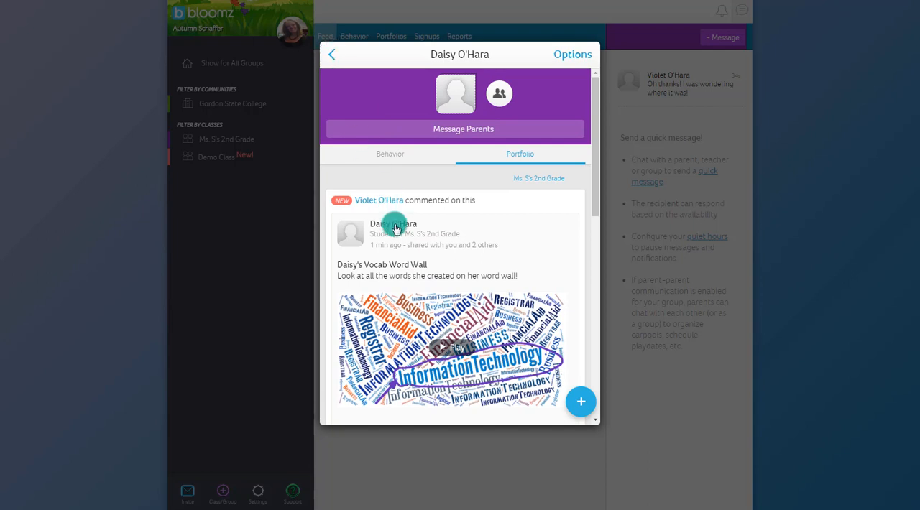
scroll(468, 337, "down", 3)
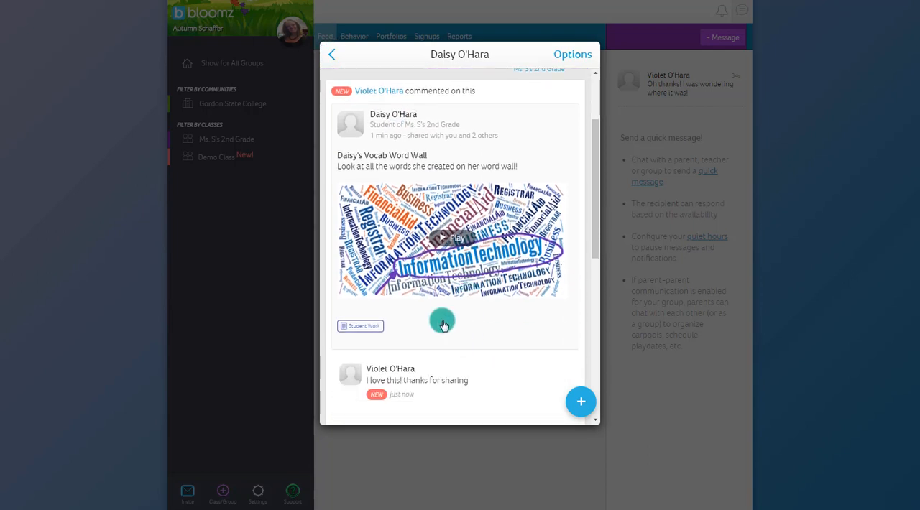
left_click(330, 57)
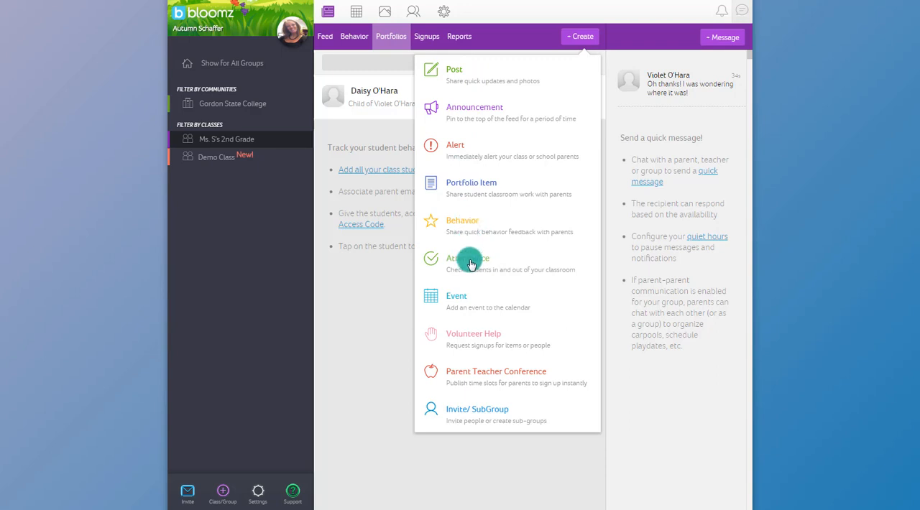
Create a class event 2nd Grade Play in Lunch Room, 01-23-2019, 4:30–5:00 AM, noting "This includes all 2nd graders! Please come and support!", inviting all members, RSVP required.
left_click(461, 301)
left_click(386, 88)
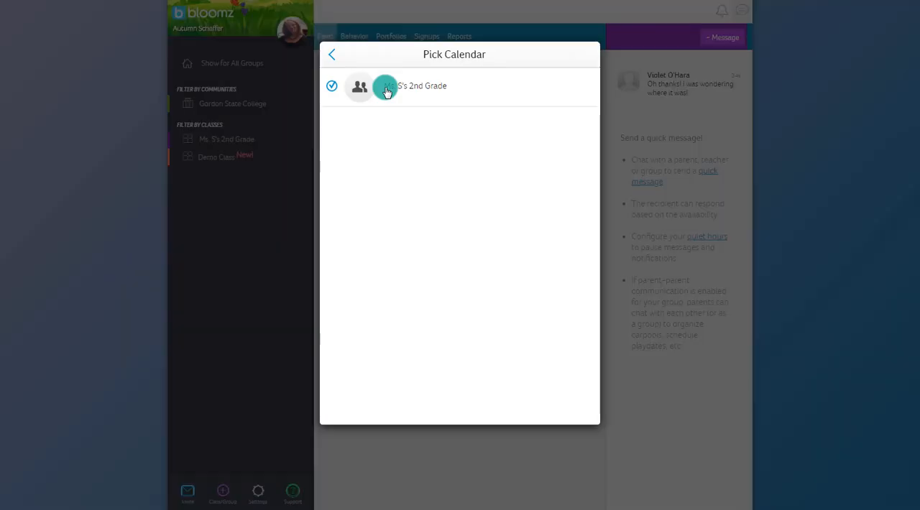
left_click(331, 56)
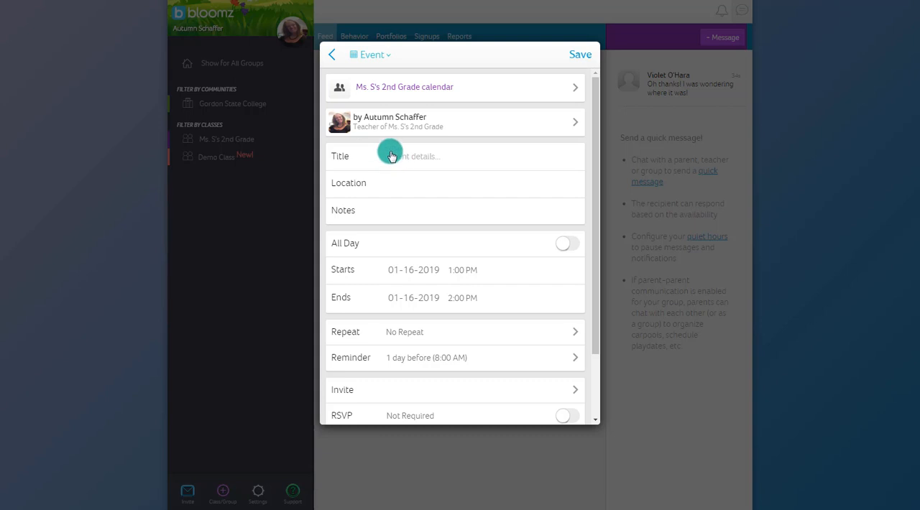
scroll(399, 269, "down", 2)
scroll(400, 268, "up", 2)
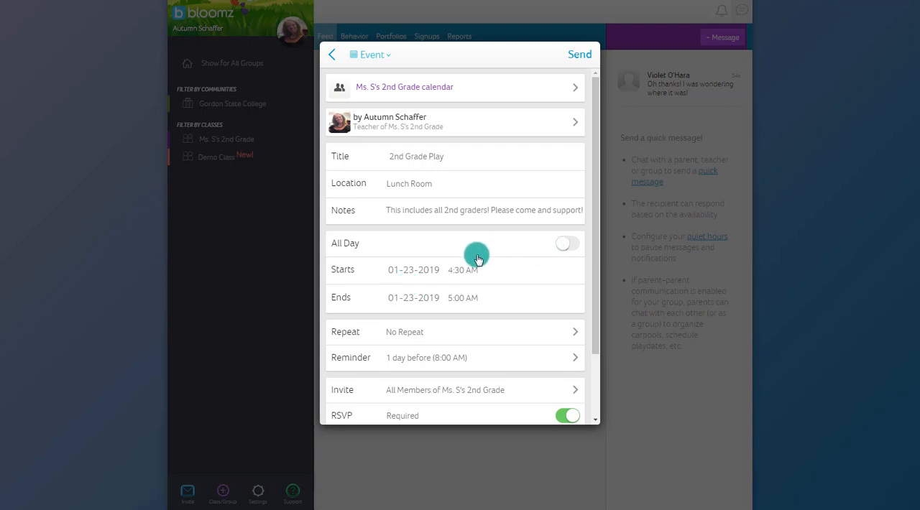
Check the event's details, reminder choices and invitee list, keeping the 1 day before reminder and all class members invited.
scroll(434, 279, "down", 1)
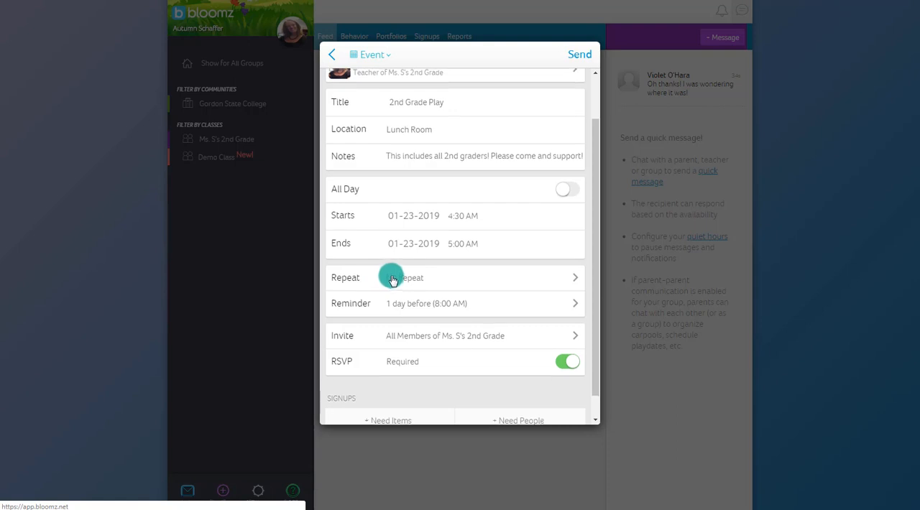
scroll(393, 278, "up", 1)
scroll(446, 302, "down", 2)
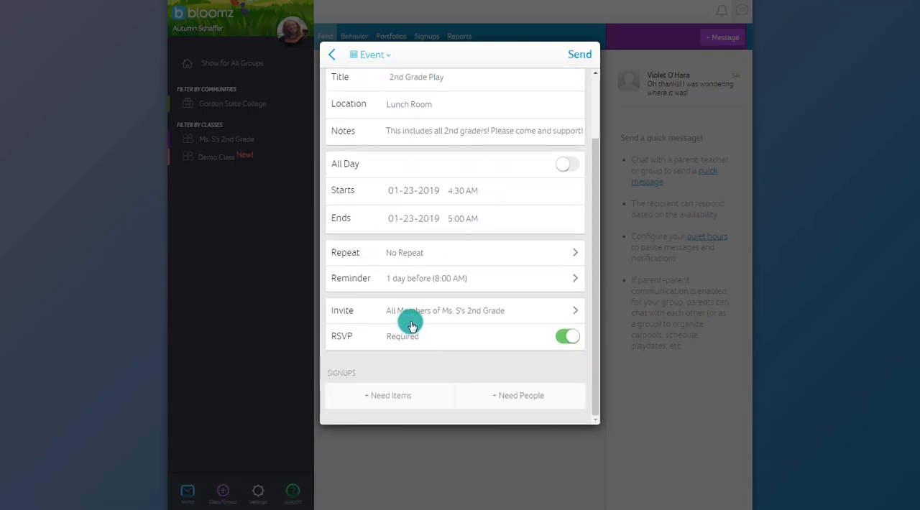
left_click(394, 286)
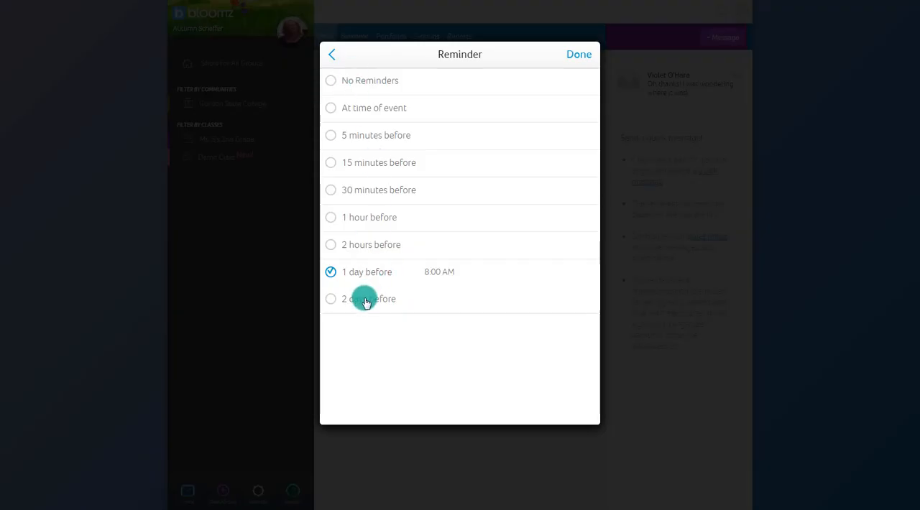
left_click(573, 54)
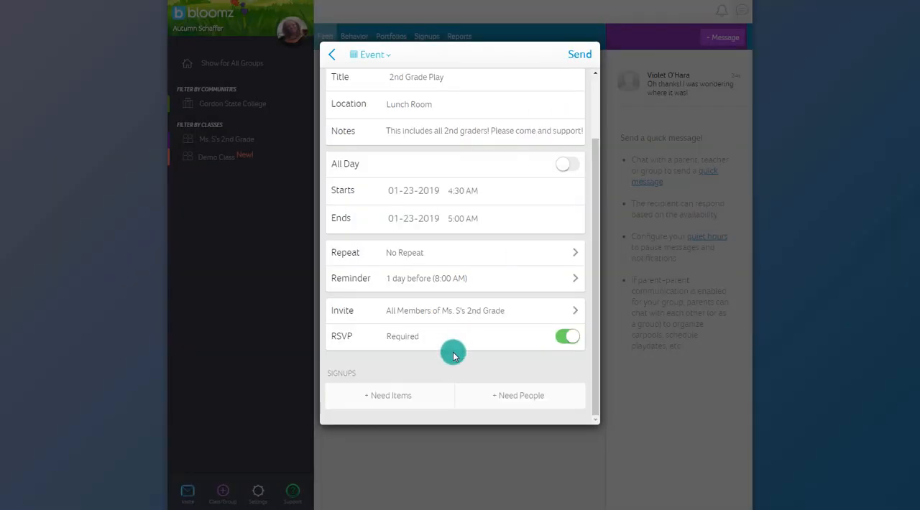
left_click(406, 316)
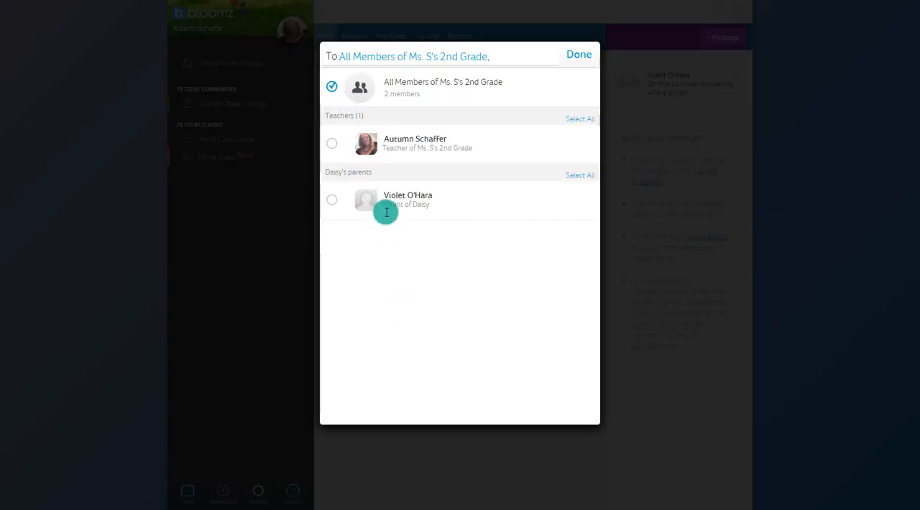
left_click(578, 57)
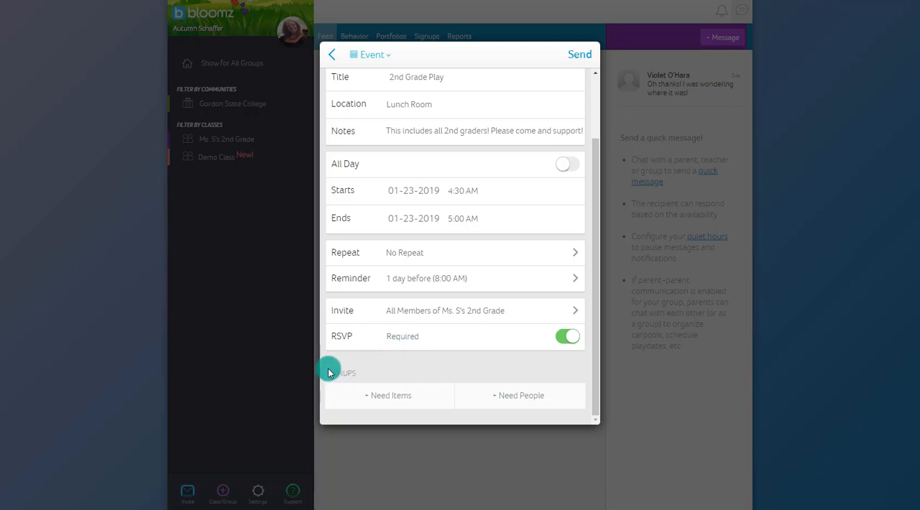
scroll(425, 345, "up", 2)
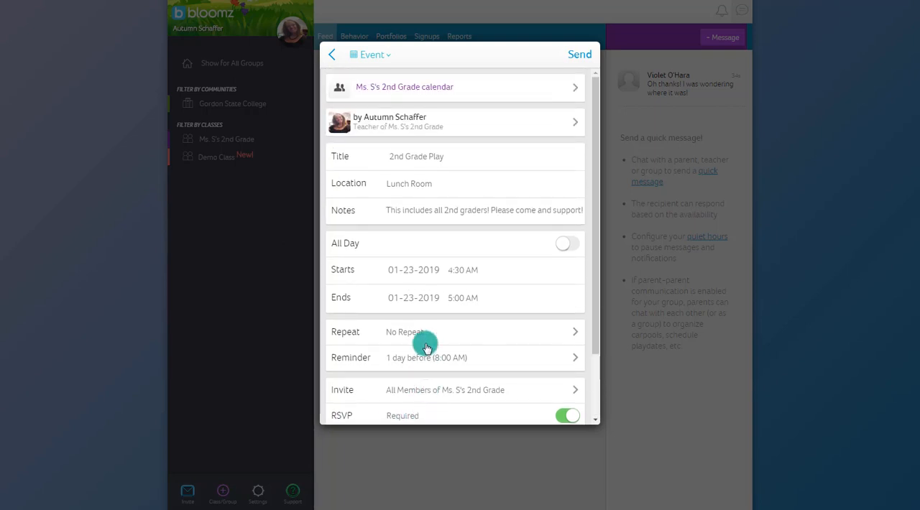
Send the 2nd Grade Play event to the invited recipients and open the class calendar.
left_click(580, 61)
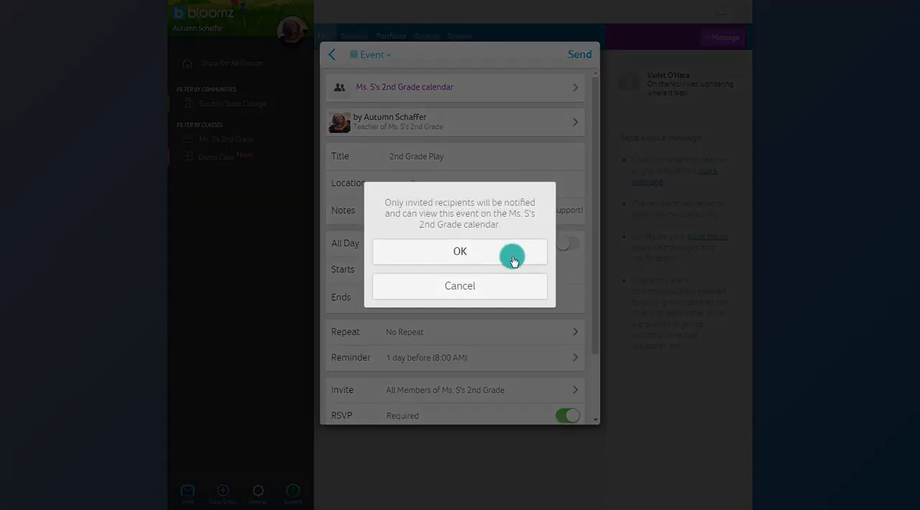
left_click(473, 256)
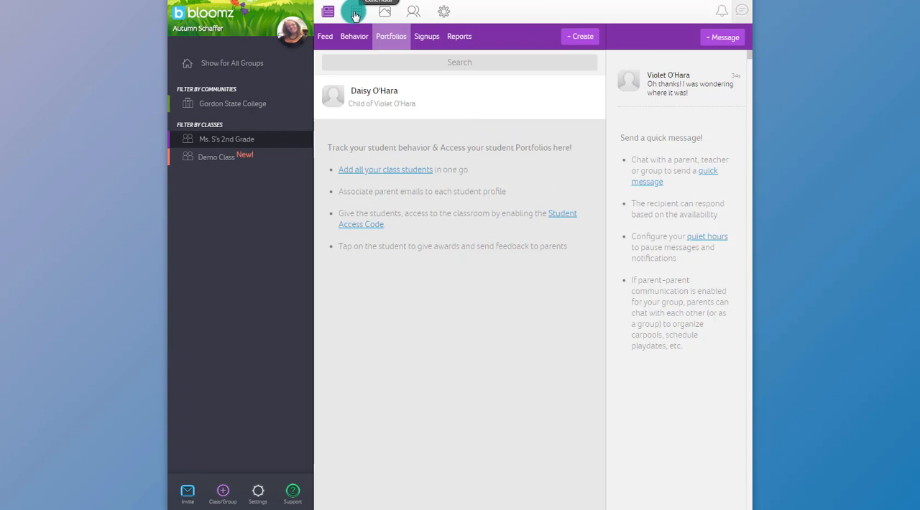
left_click(356, 15)
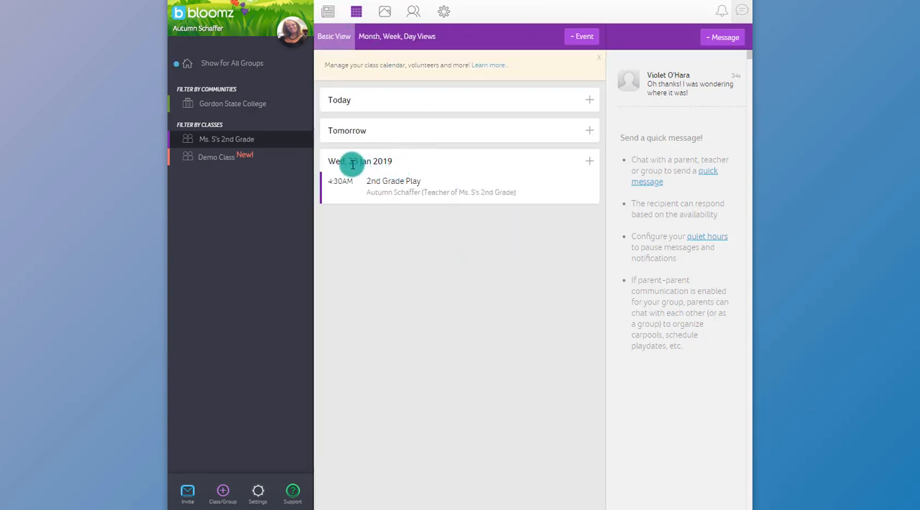
Review the 2nd Grade Play event's details and its list of invited members, and return to the class calendar.
left_click(401, 184)
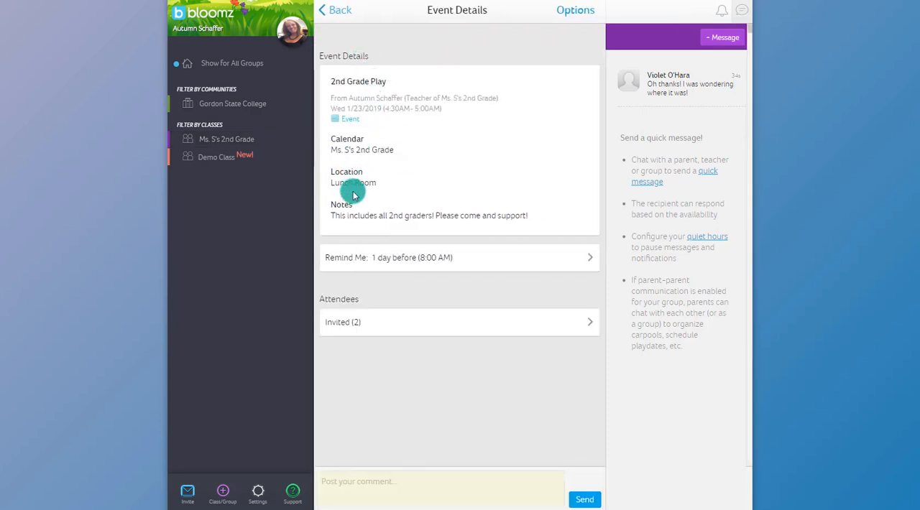
left_click(390, 332)
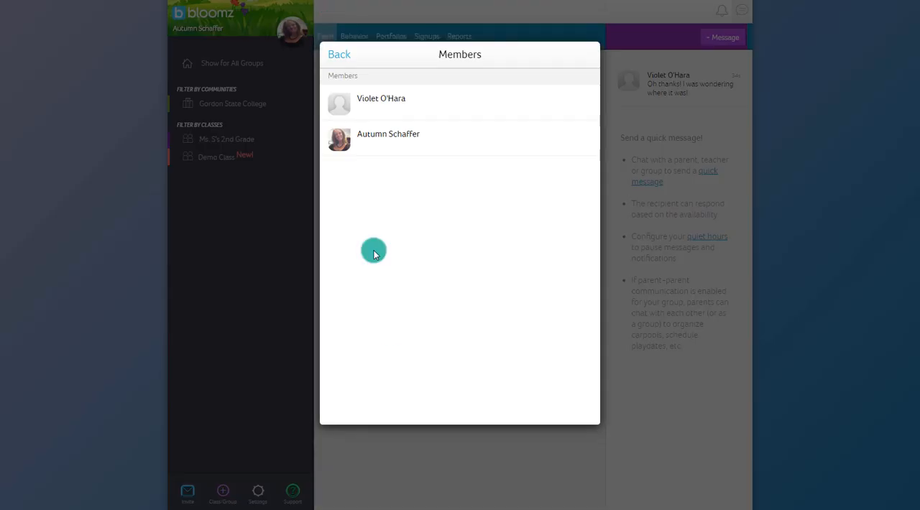
left_click(331, 55)
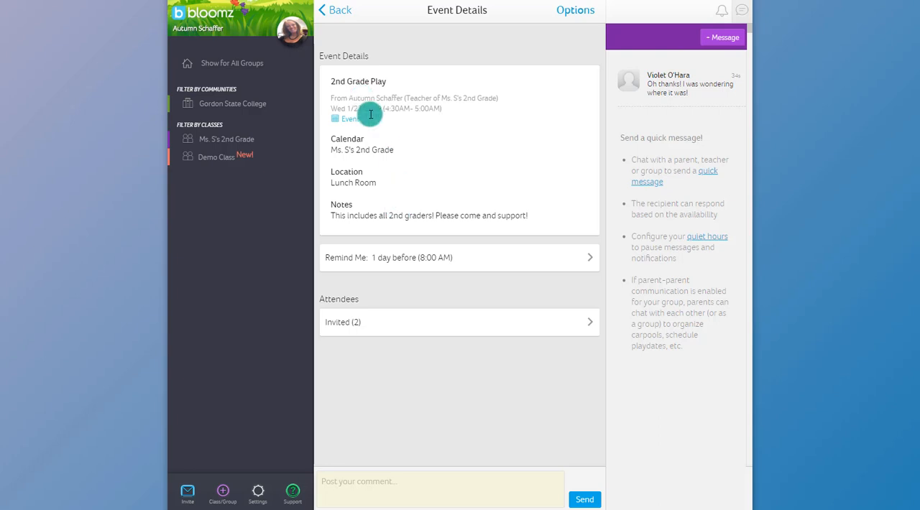
left_click(339, 10)
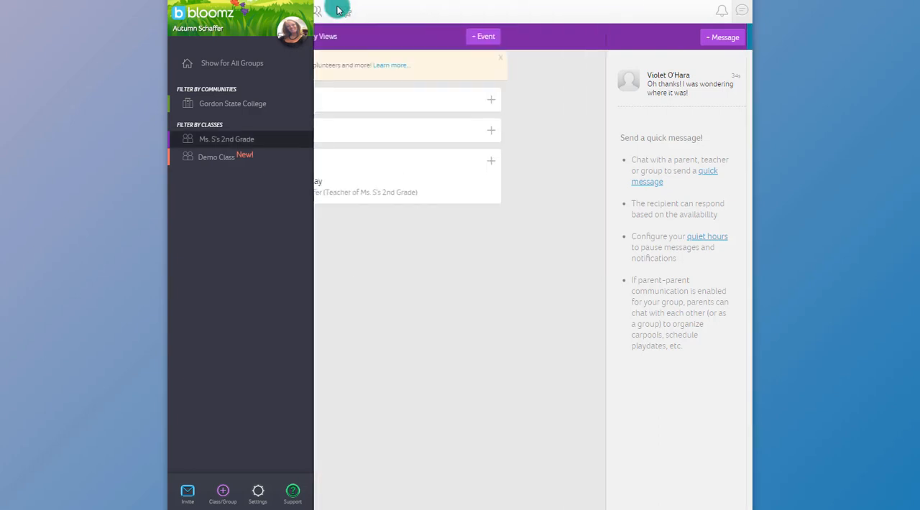
left_click(361, 14)
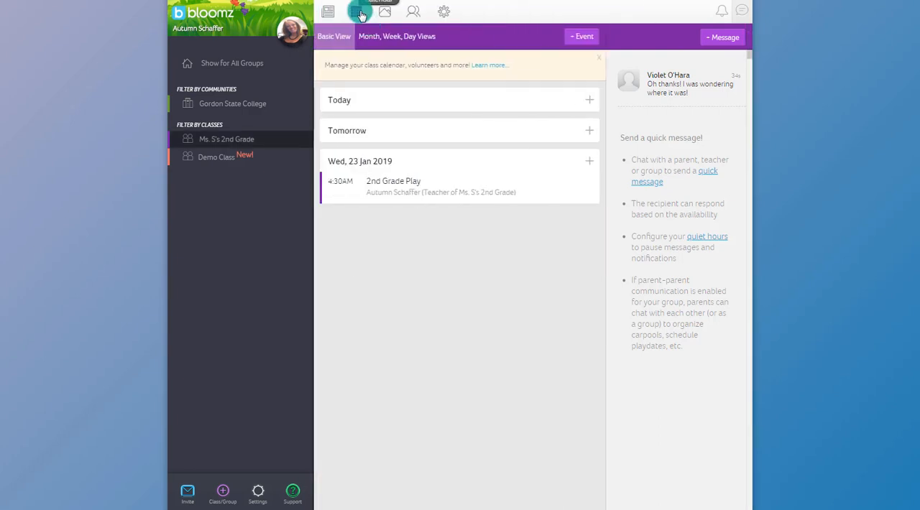
Check who is going to the 2nd Grade Play through the attendee's profile updates, and view the calendar's available event types.
left_click(392, 181)
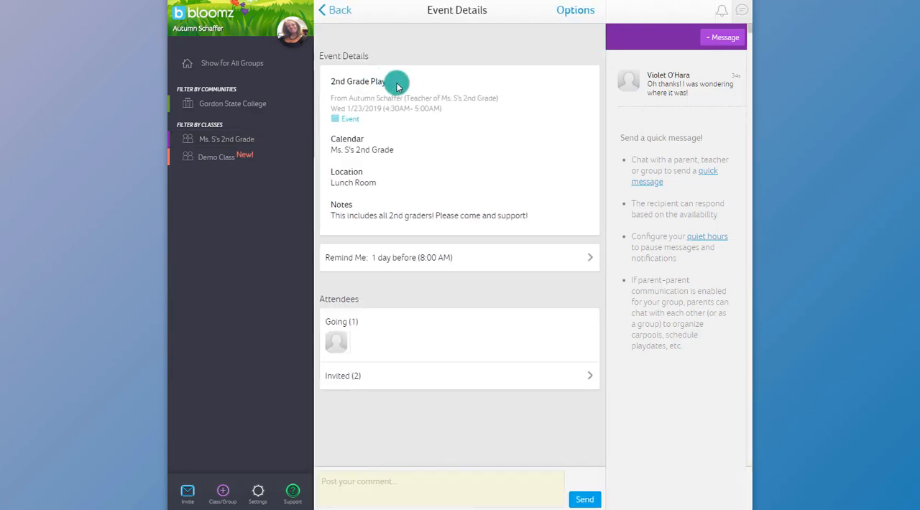
left_click(341, 341)
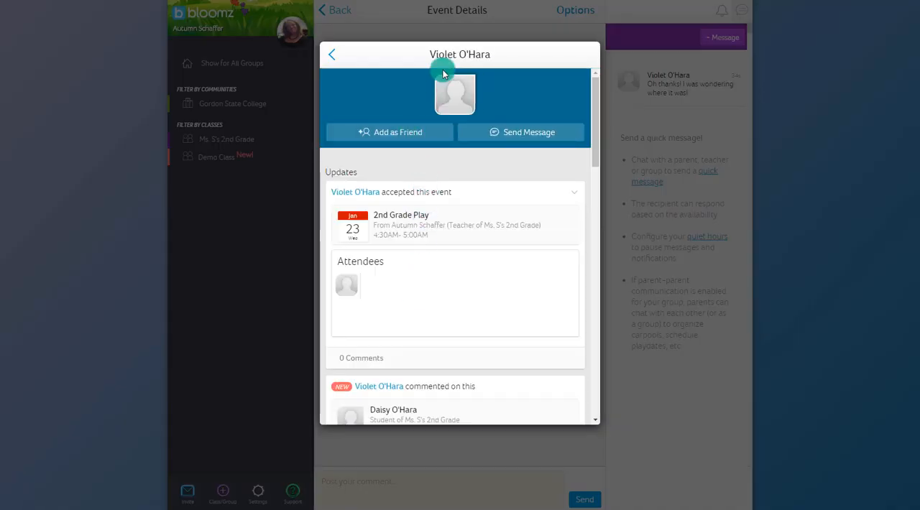
scroll(399, 288, "down", 1)
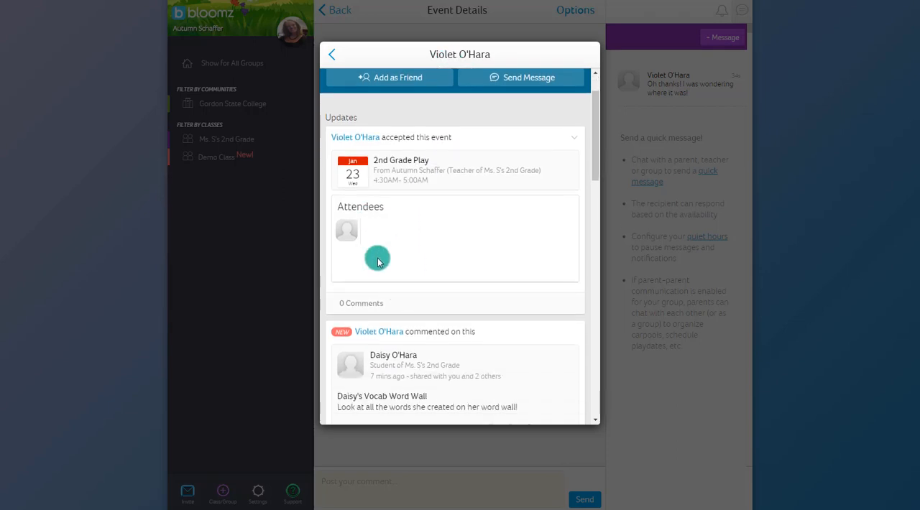
left_click(360, 158)
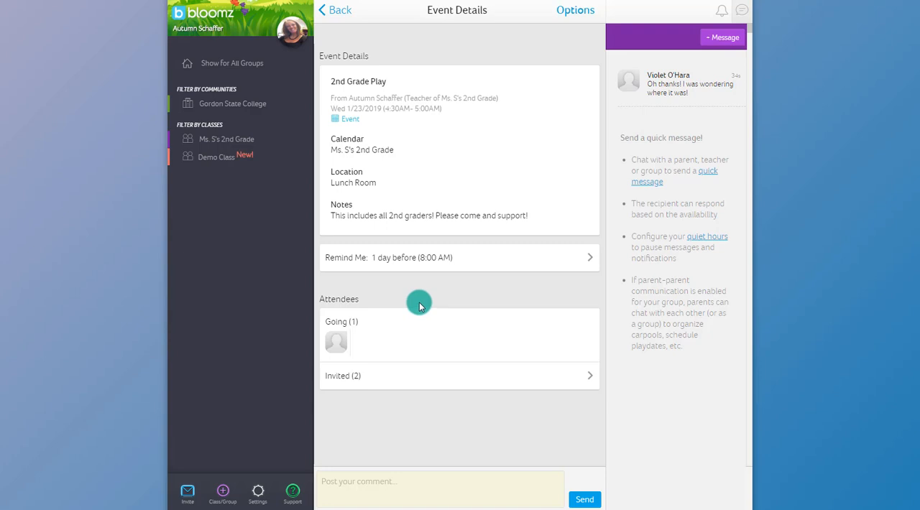
key("alt+Left")
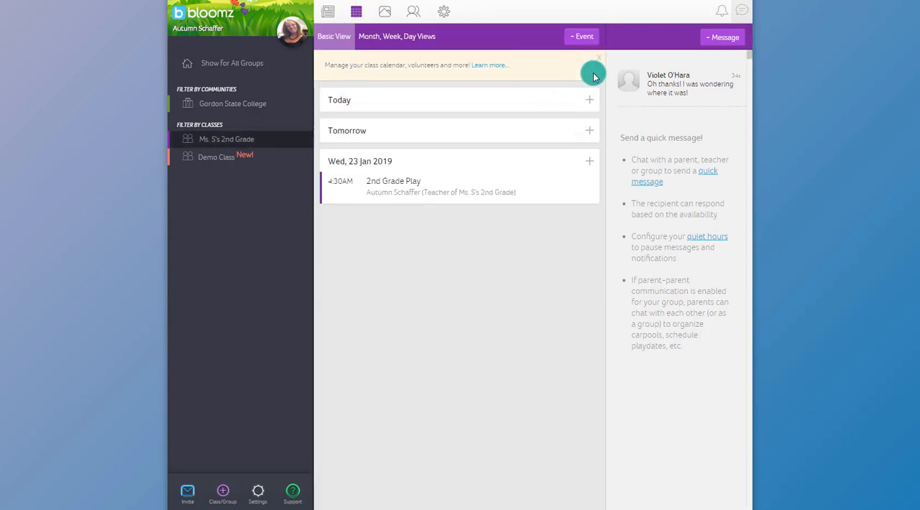
left_click(583, 39)
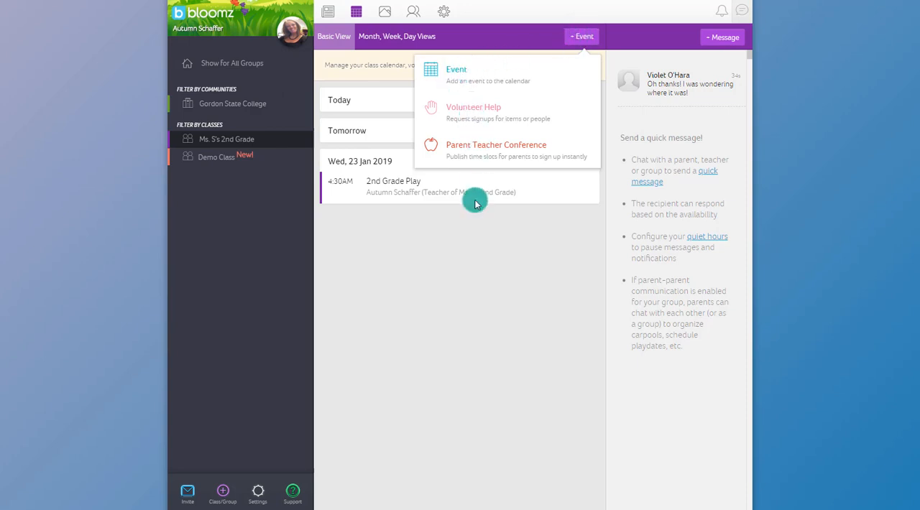
left_click(474, 253)
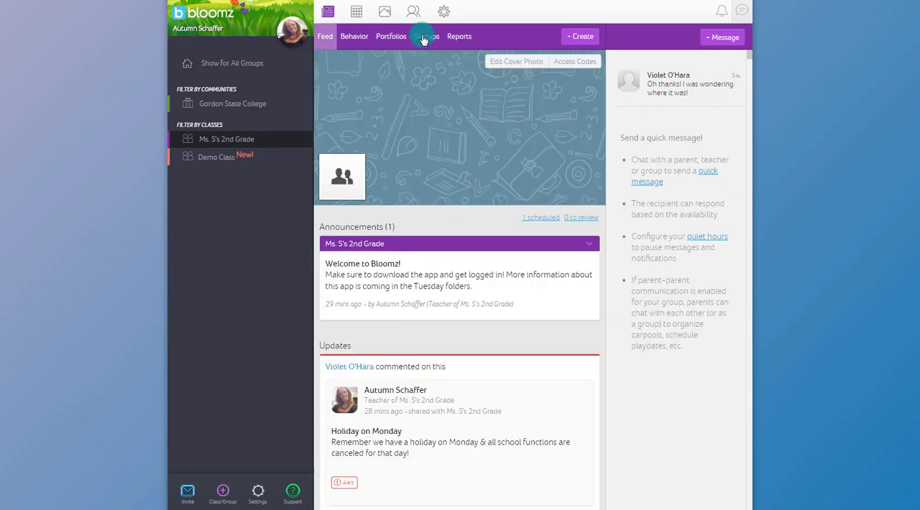
Start a volunteer help request from the class signups and add the needed item Cookies- 12 pack with a quantity of 2.
left_click(426, 36)
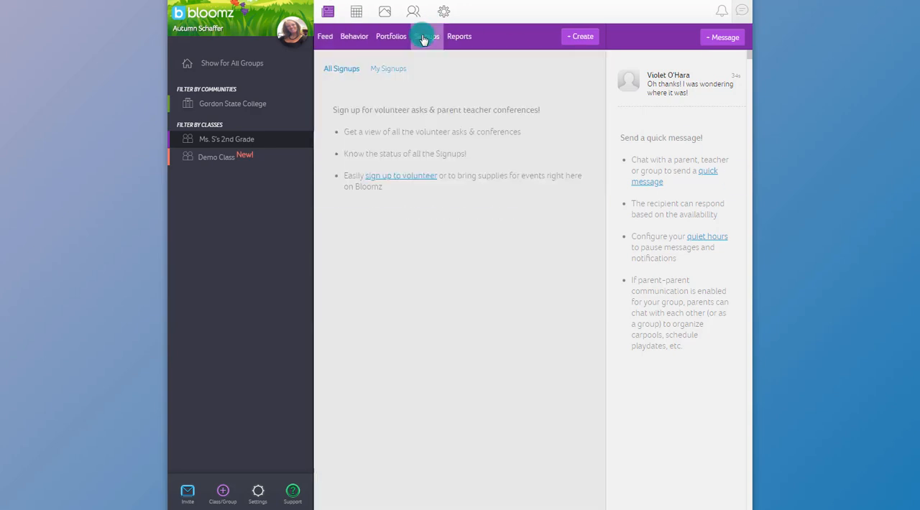
left_click(586, 37)
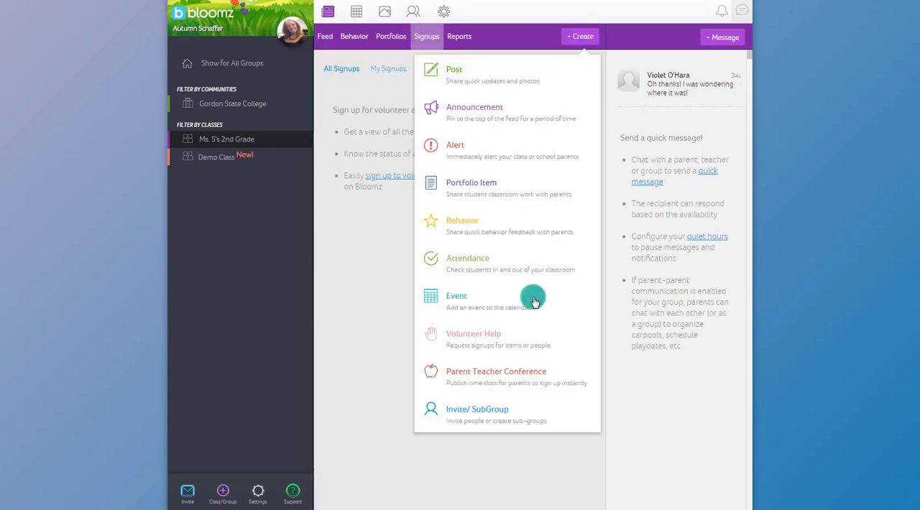
left_click(487, 336)
left_click(394, 123)
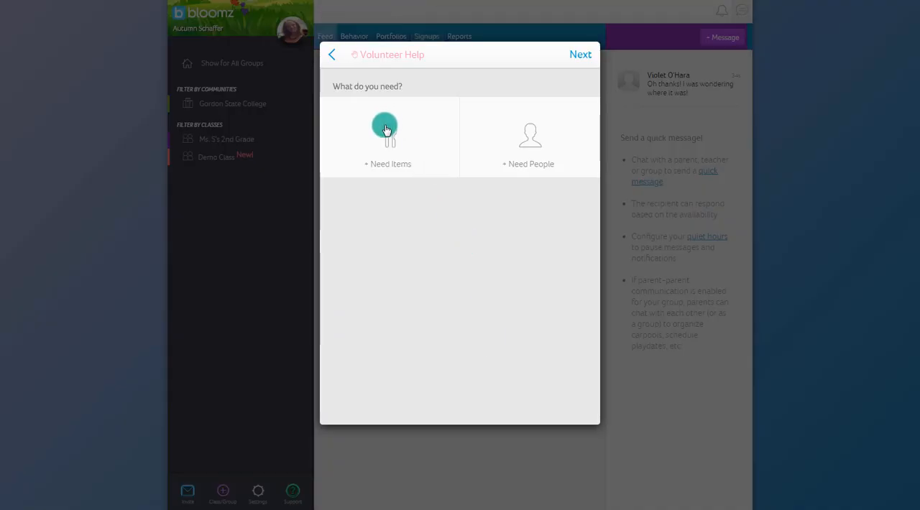
left_click(380, 113)
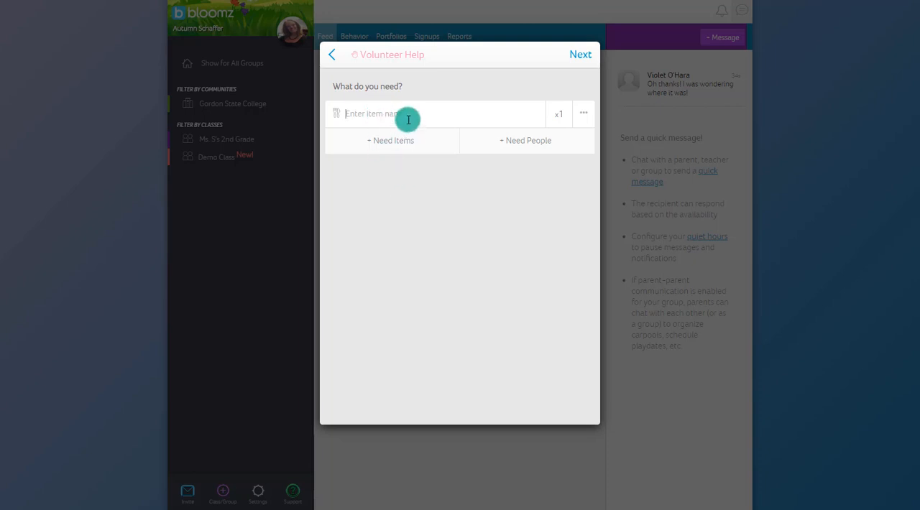
type("Cookies- 12 pack")
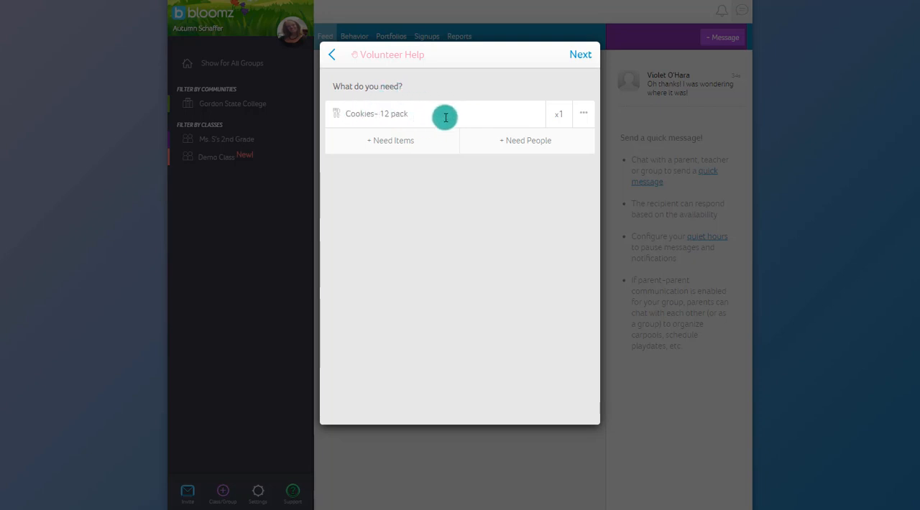
left_click(556, 115)
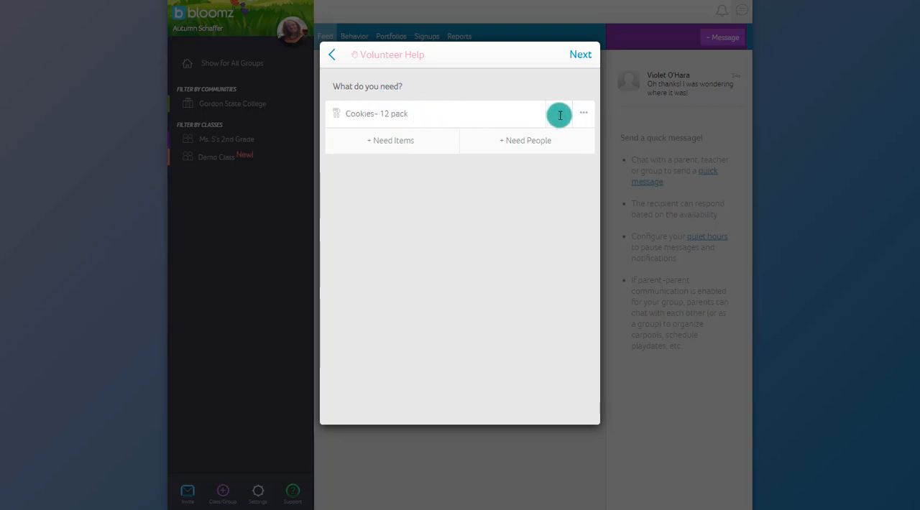
type("2")
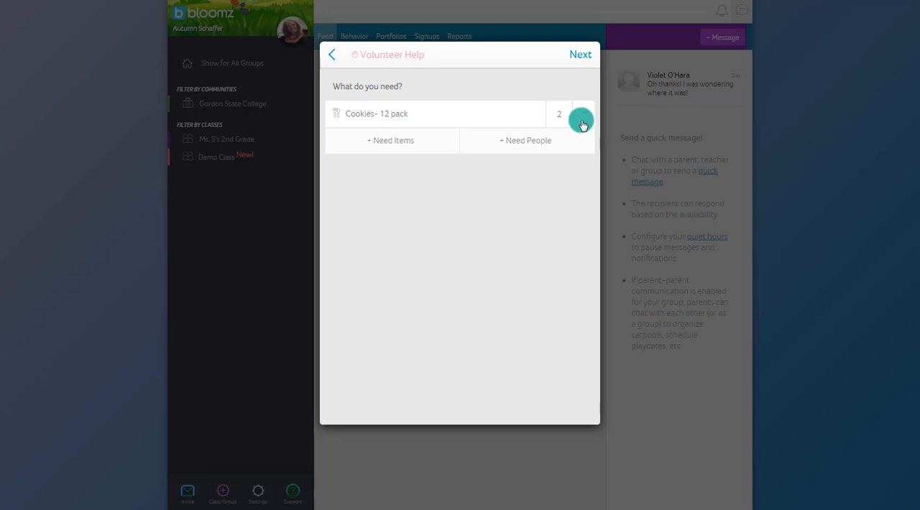
Note "no peanuts please" on the cookies, due 01-16-2019 3:30 PM, and add Drinks- 12 pack and Cupcakes- 12 pack, quantity 2 each.
left_click(582, 117)
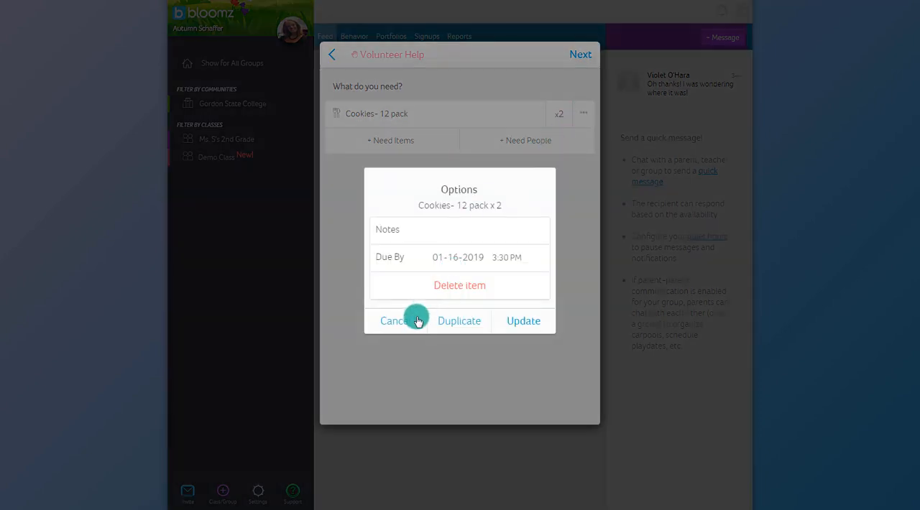
left_click(522, 329)
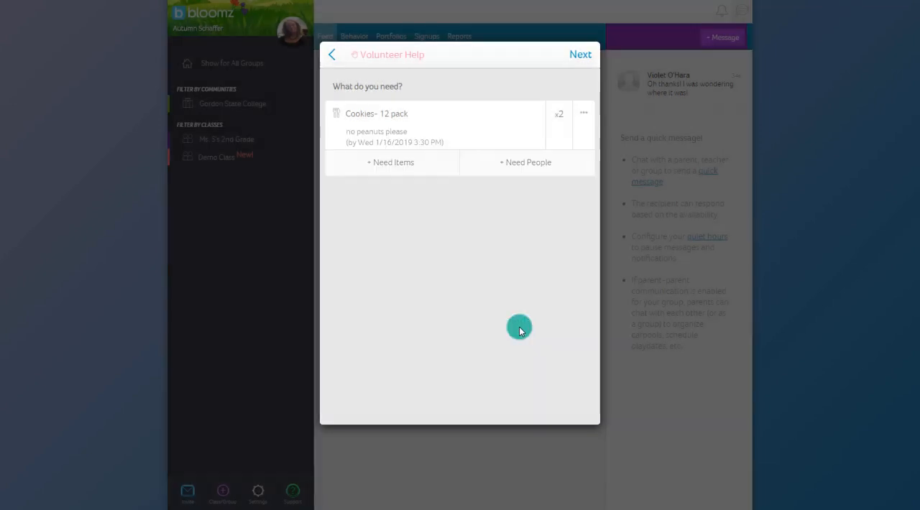
left_click(393, 164)
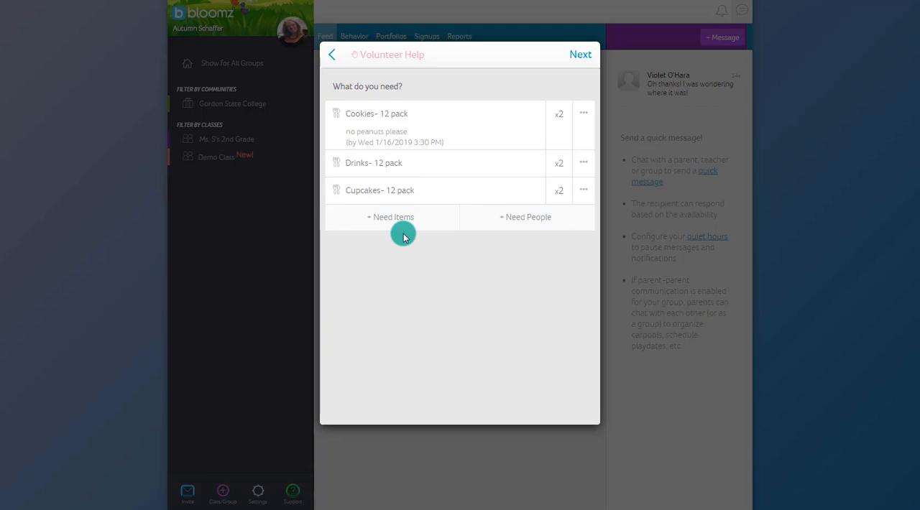
Title the signup Valentine Day Party in Room 432, 02-14-2019, 3:30–4:30 PM, noting "All are welcome!", and select all class members, the teacher and the parent.
left_click(581, 54)
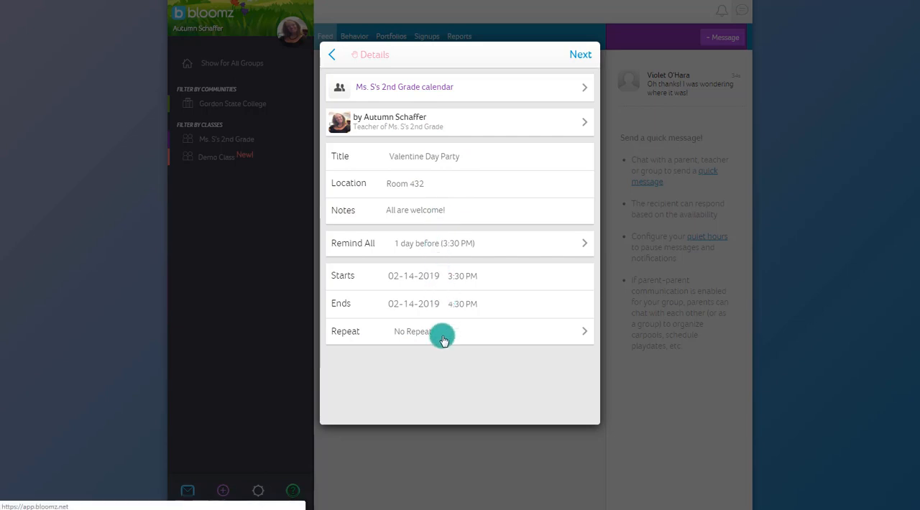
left_click(575, 57)
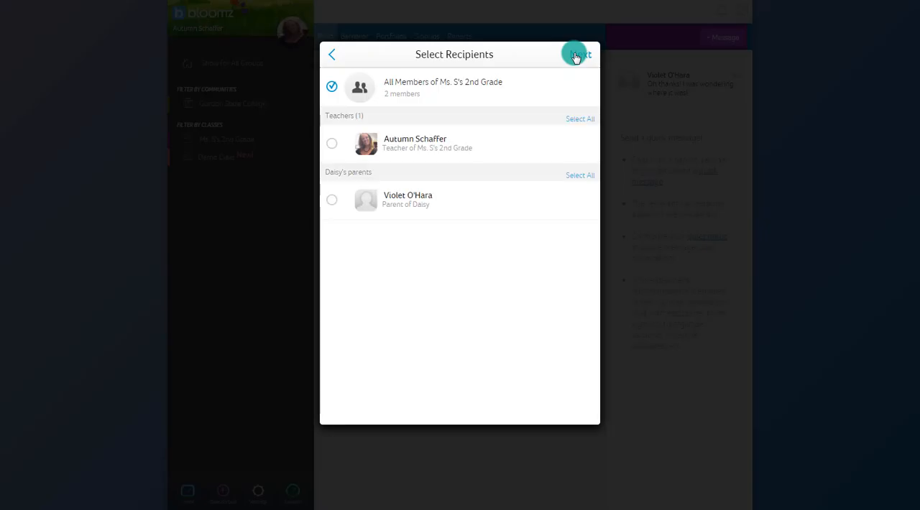
left_click(332, 143)
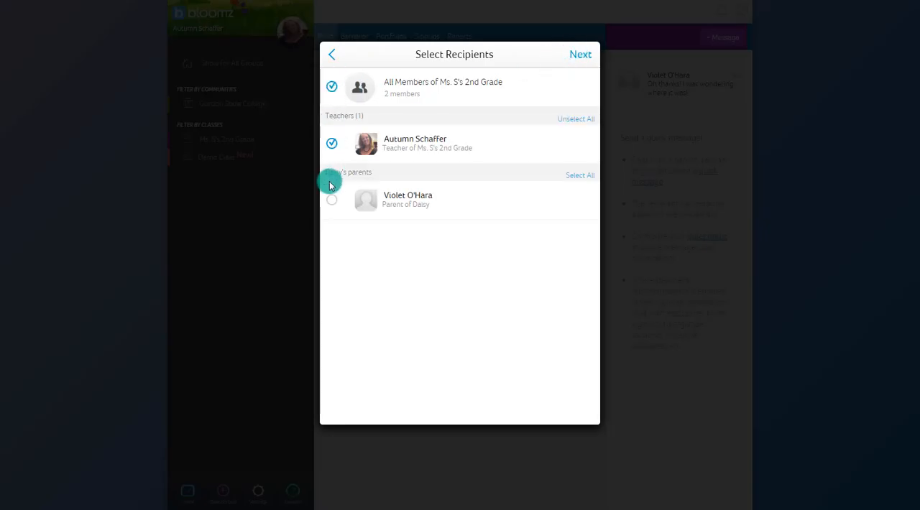
left_click(332, 202)
left_click(578, 58)
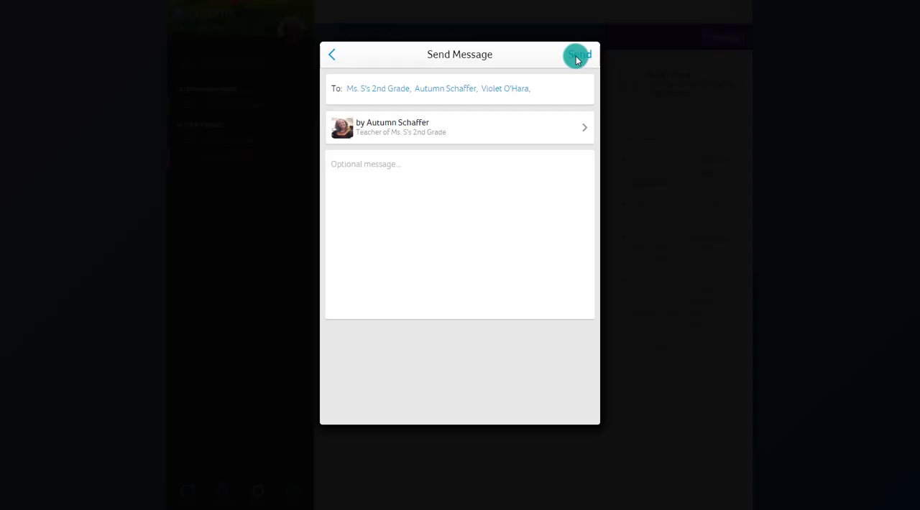
Send the signup to the recipients with the message "Please sign up to bring something for the Valentine Party by 1/25".
left_click(399, 164)
type("Please sign up to bring something for the Valentine Party by 1/25")
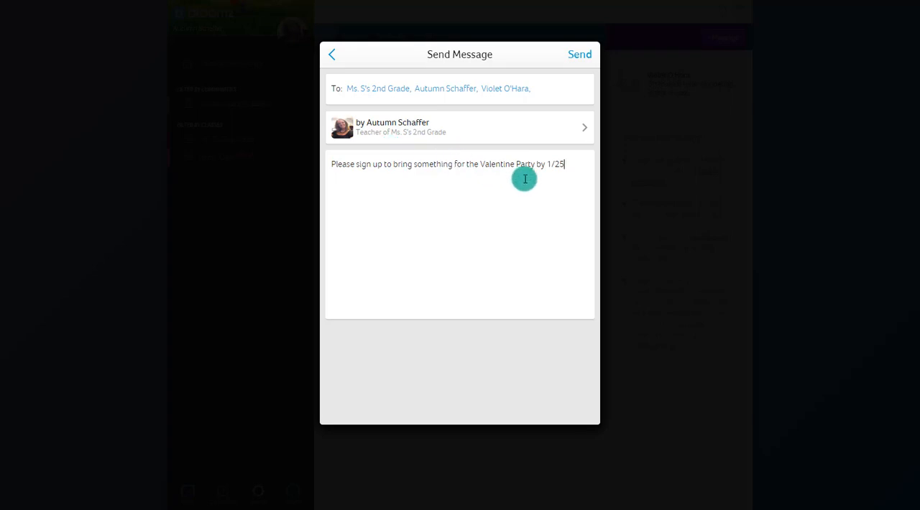
double_click(560, 165)
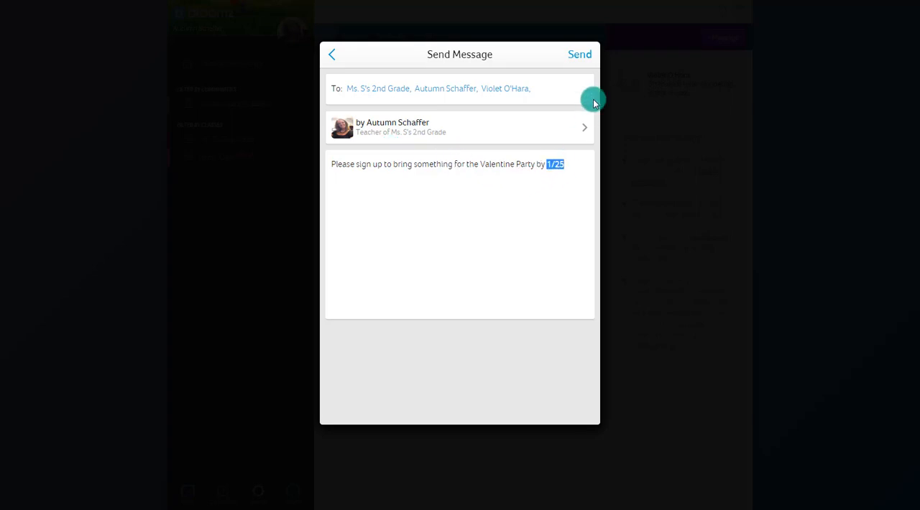
left_click(589, 55)
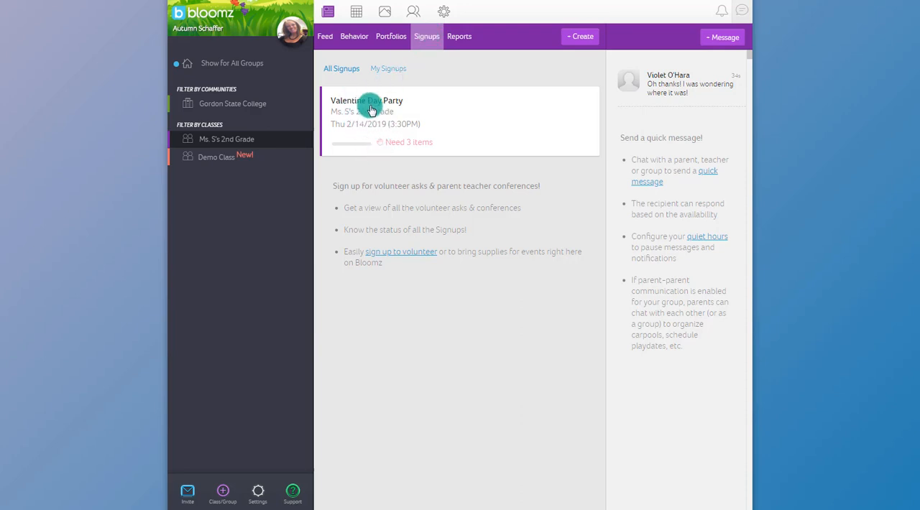
Open the Valentine Day Party from the class calendar and review its requested cookies, drinks and cupcakes.
left_click(356, 12)
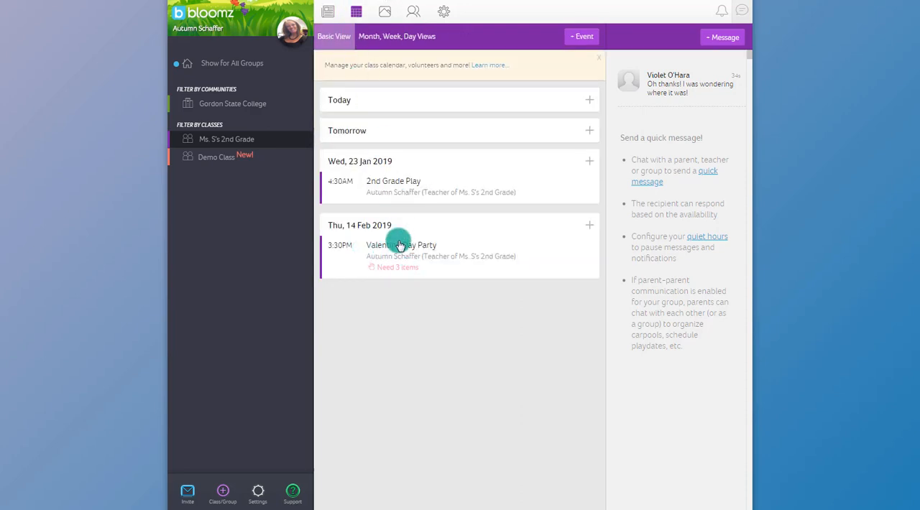
left_click(400, 246)
scroll(460, 220, "down", 3)
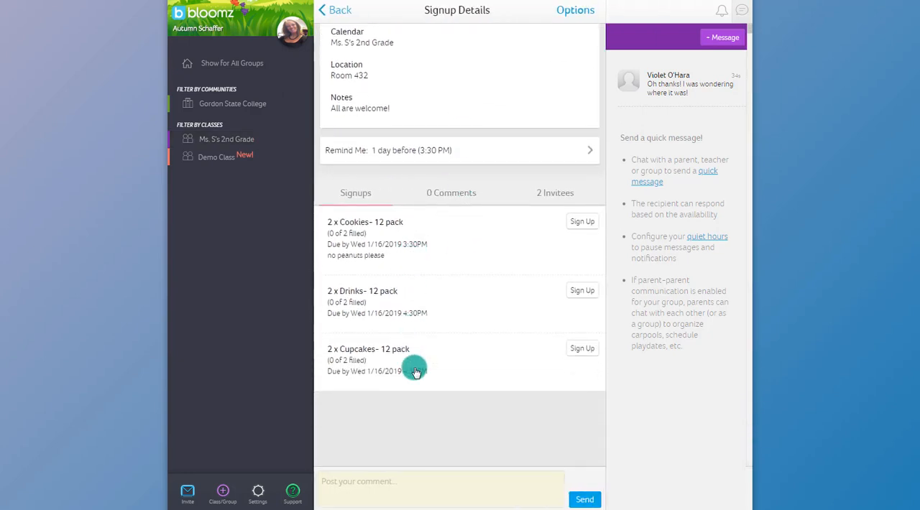
left_click(415, 372)
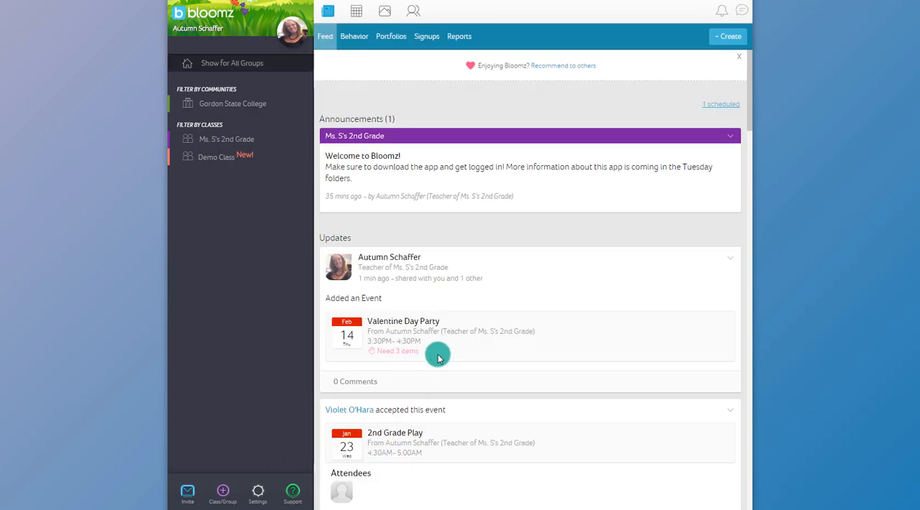
Open the Valentine Day Party from the signups list and check which items have been signed up for and by whom.
left_click(420, 38)
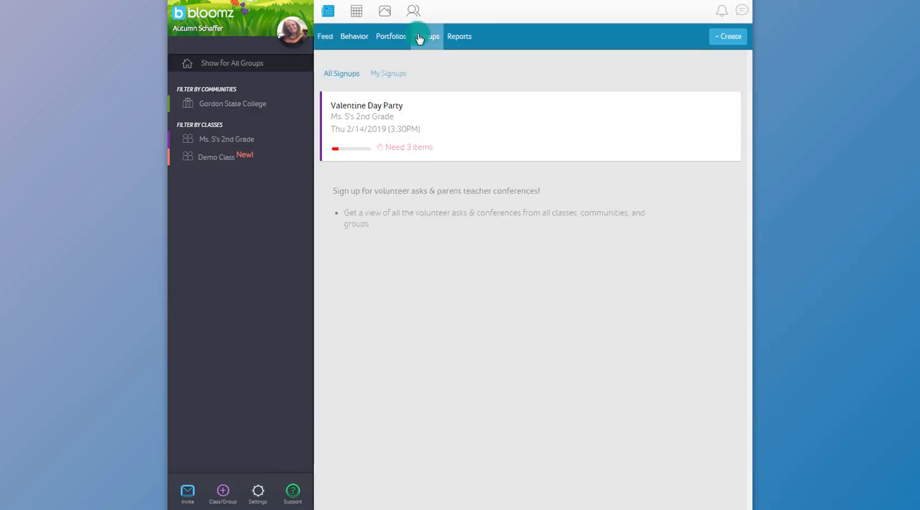
left_click(378, 129)
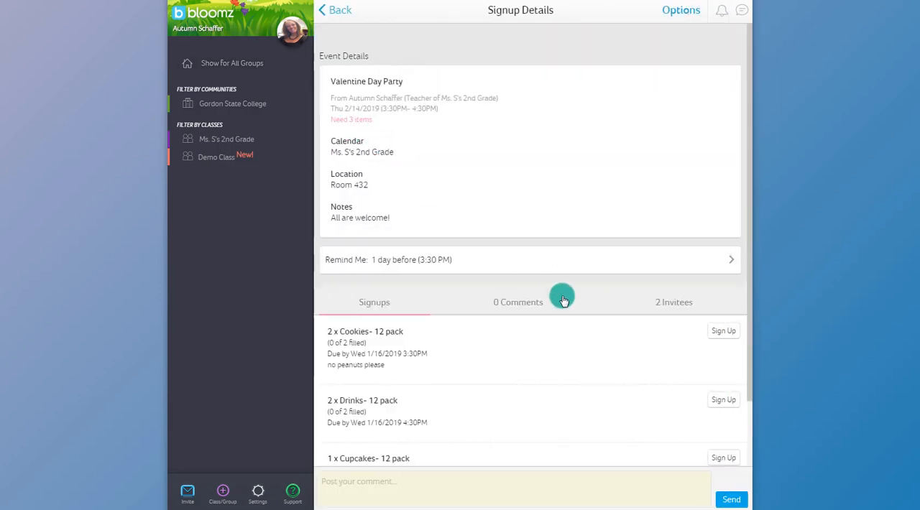
scroll(561, 331, "down", 2)
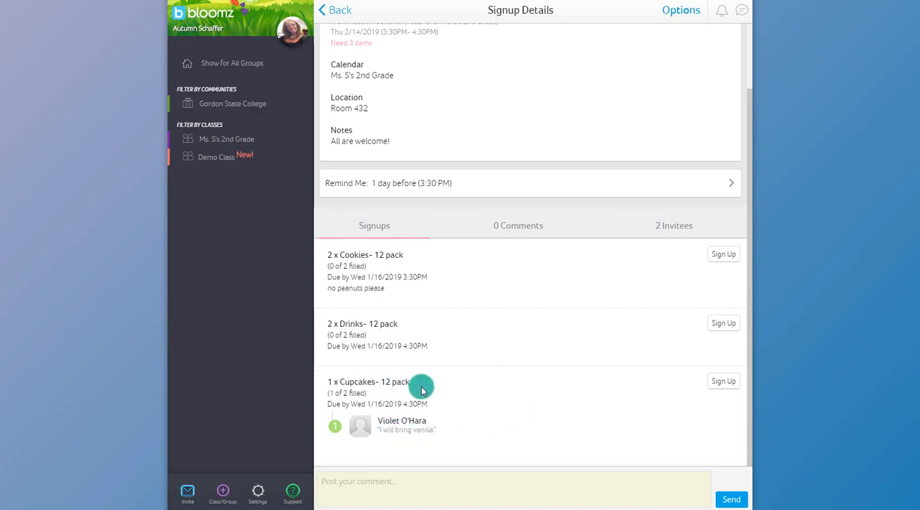
Reopen the Valentine Day Party from its Thu, 14 Feb 2019 calendar entry and check the signups for its requested items.
scroll(421, 385, "up", 1)
left_click(334, 11)
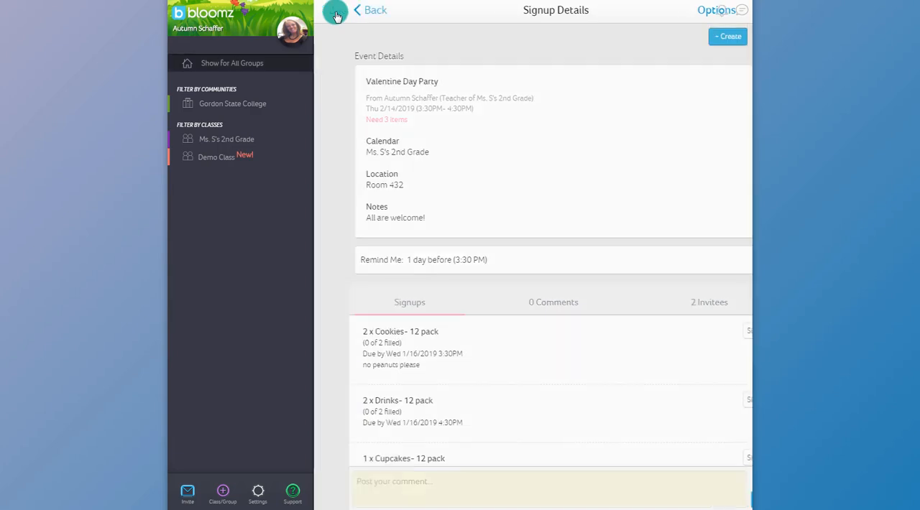
left_click(356, 11)
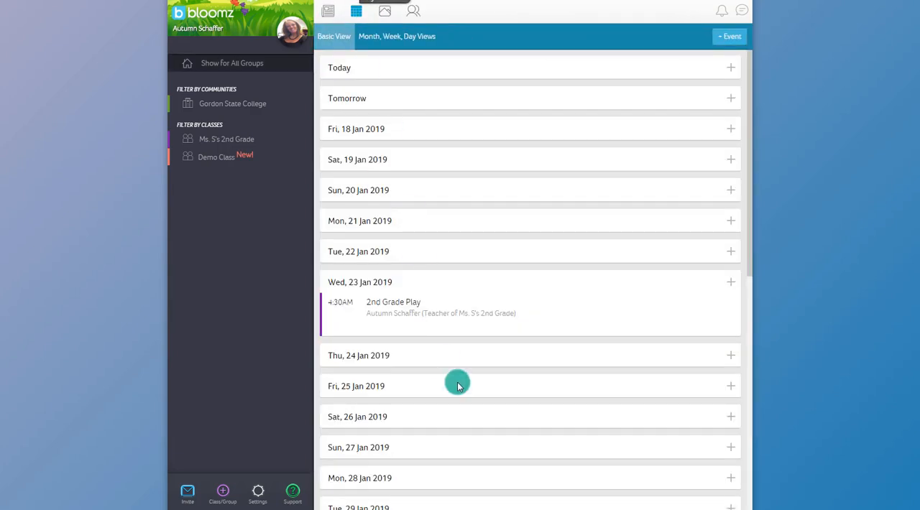
scroll(458, 385, "down", 4)
scroll(458, 385, "down", 8)
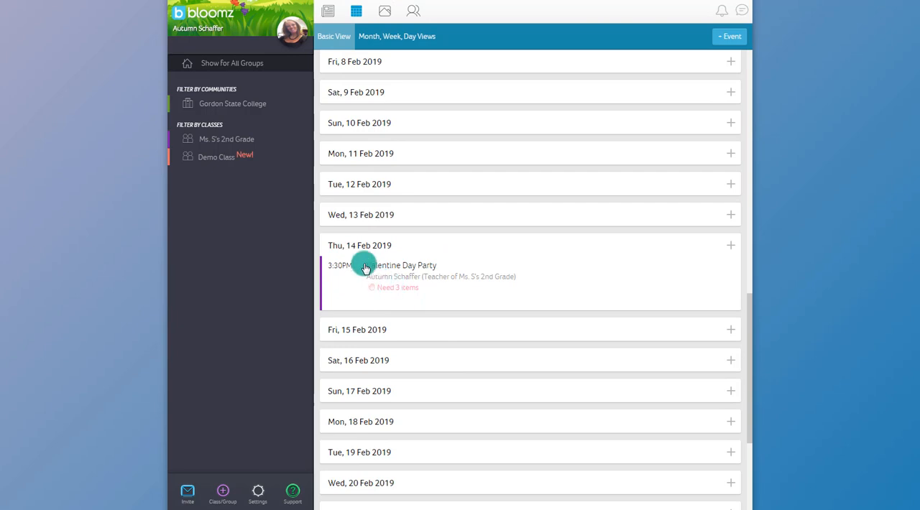
left_click(388, 292)
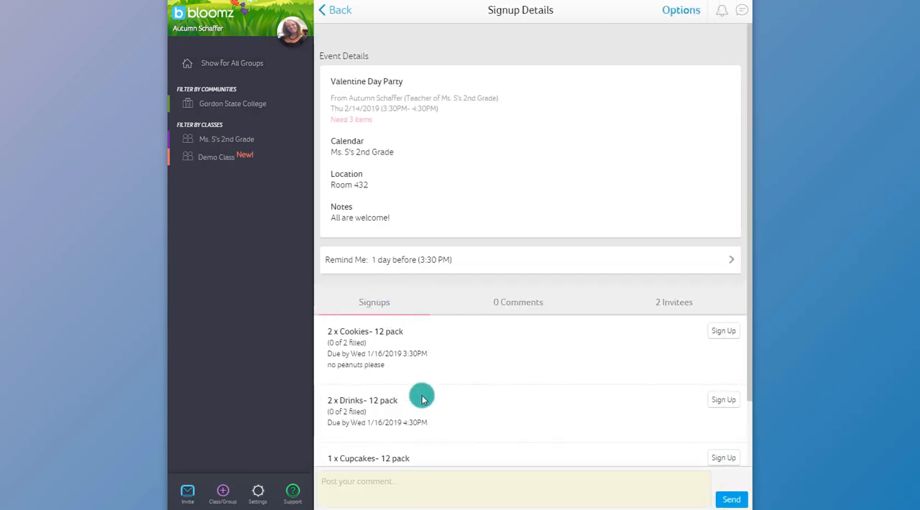
scroll(421, 396, "down", 2)
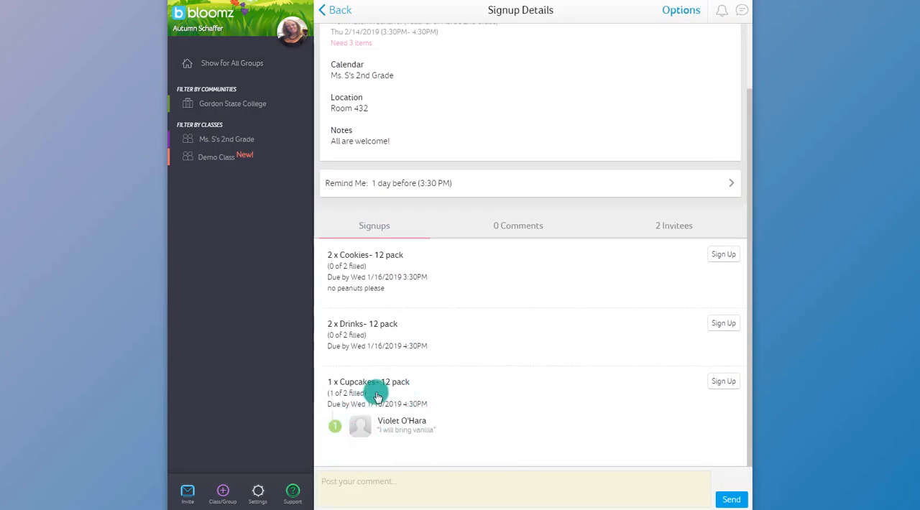
scroll(377, 396, "up", 3)
left_click(342, 11)
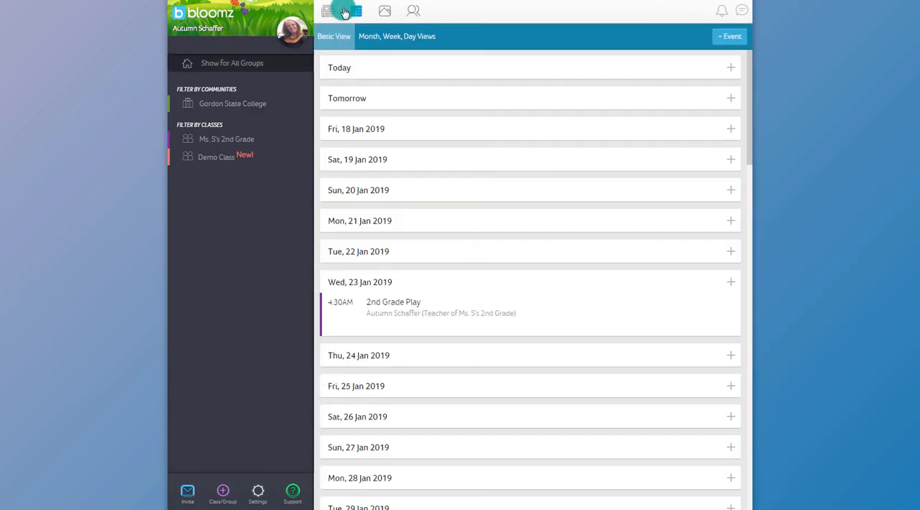
Create a volunteer request for 4 Field Trip Supervisors on 1/23/2019, 2:30–3:30 PM, noting "Must ride the bus with us".
left_click(332, 14)
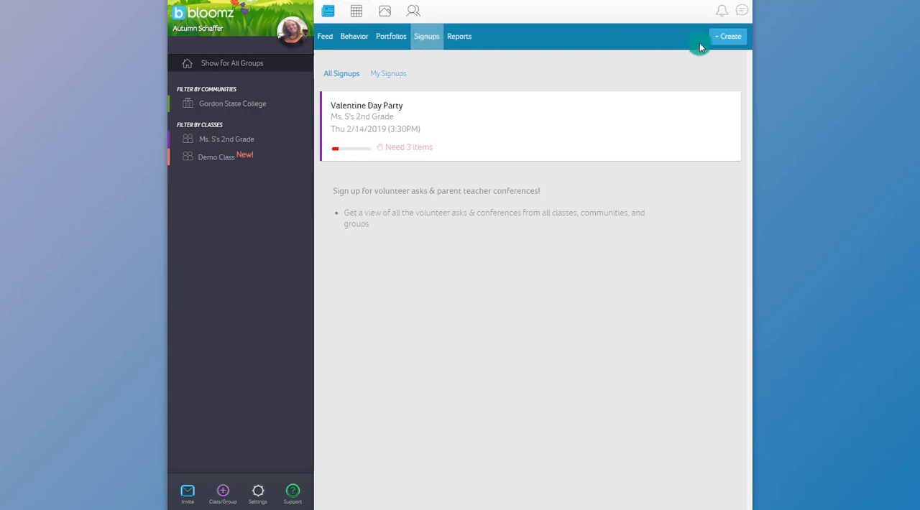
left_click(741, 37)
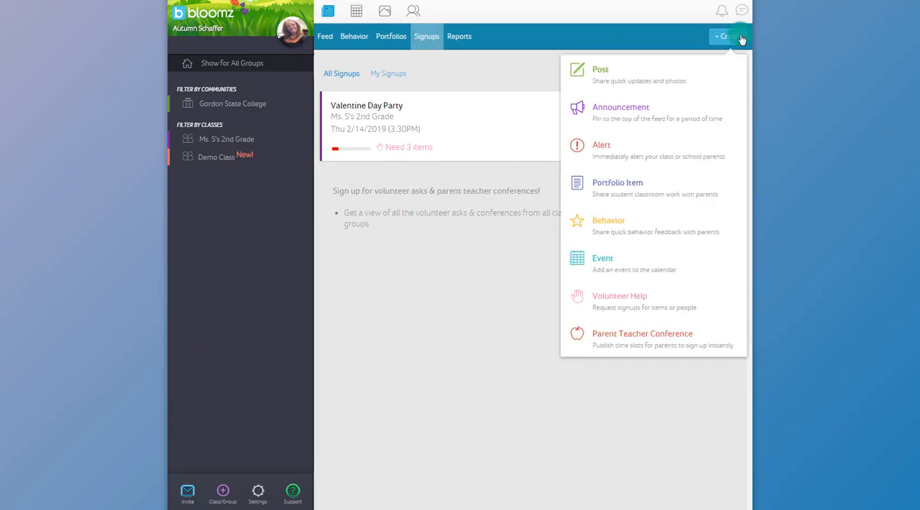
left_click(620, 302)
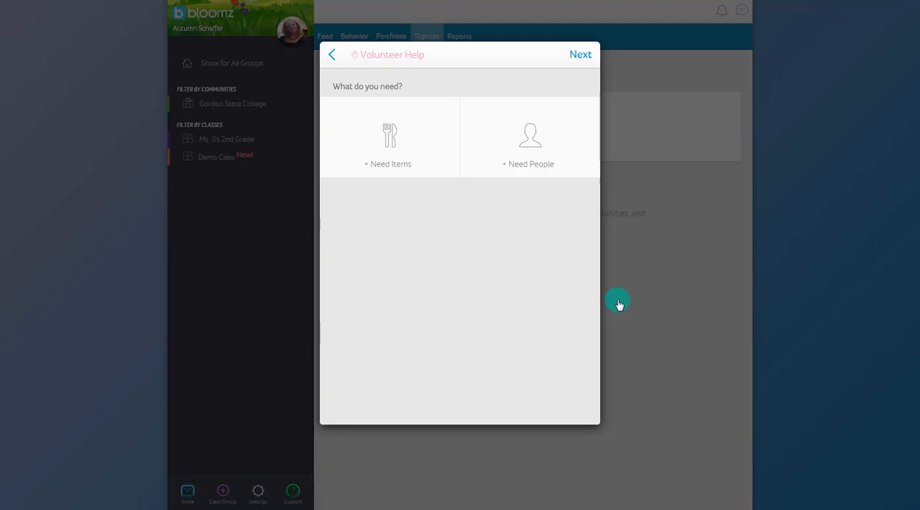
left_click(533, 155)
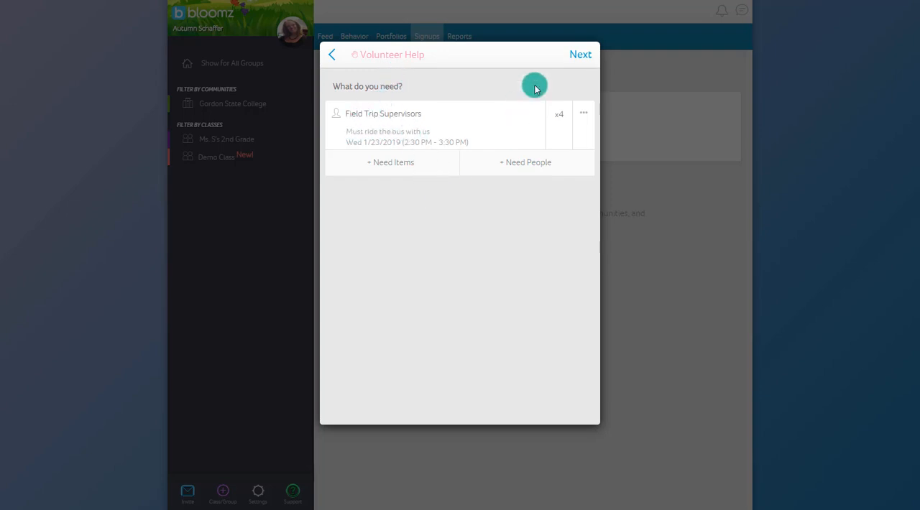
left_click(581, 57)
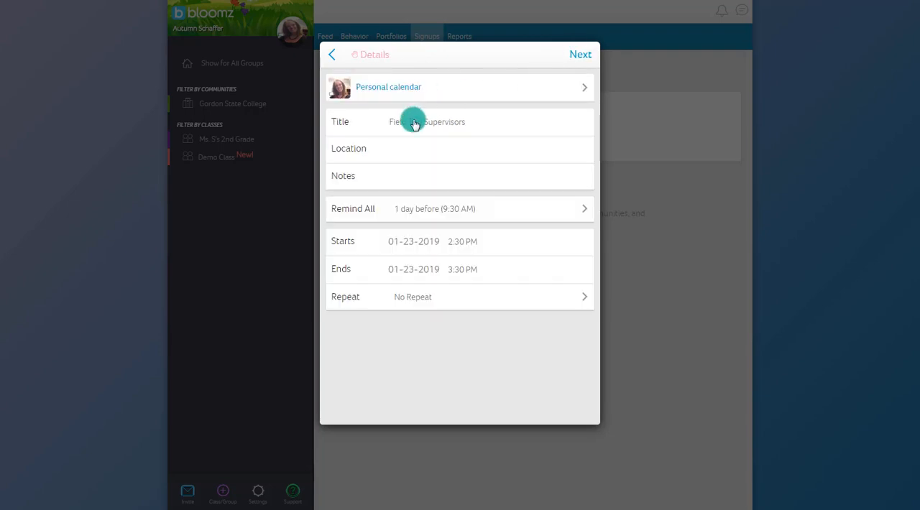
Put the request on Ms. S's 2nd Grade calendar as Zoo Field Trip, ATL Zoo, 01-30-2019, 8:00 AM–3:30 PM, noting "Students must bring own lunch".
left_click(398, 87)
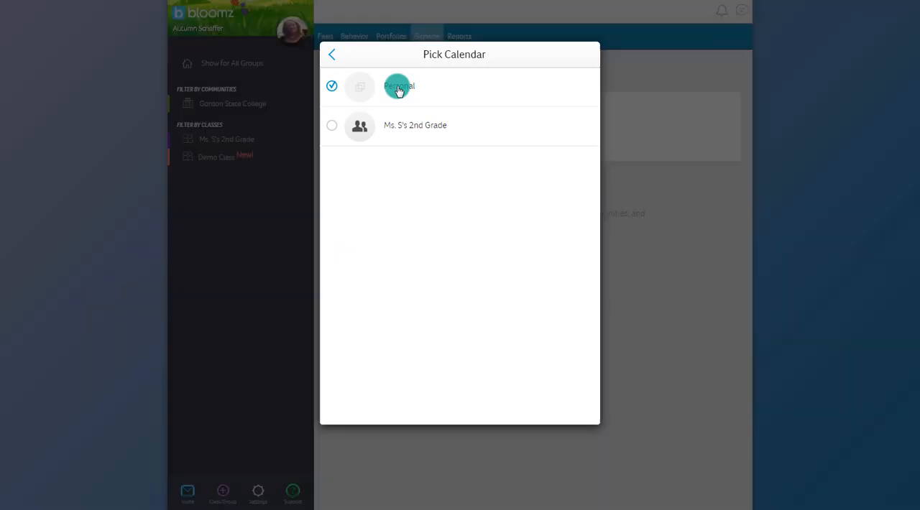
left_click(331, 126)
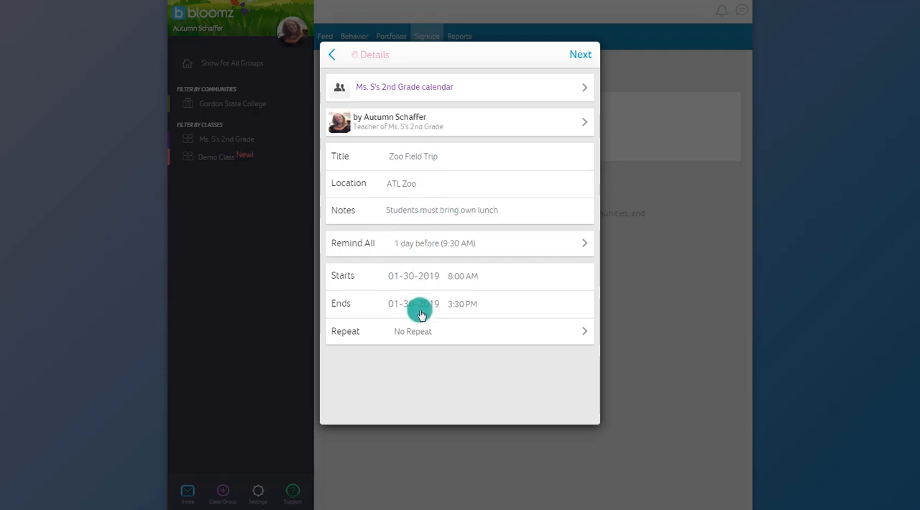
left_click(582, 56)
Select the class, the teacher and the parent as recipients and send the Zoo Field Trip signup without a message.
left_click(330, 107)
left_click(332, 159)
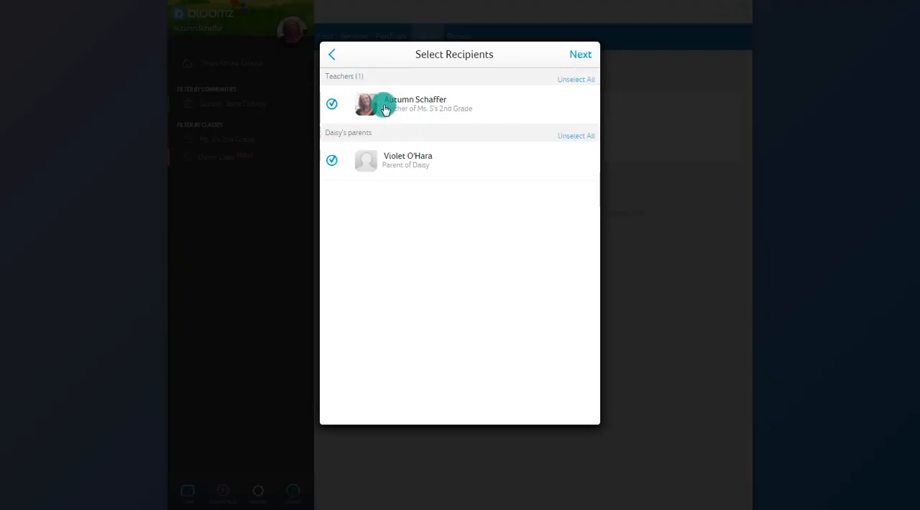
left_click(585, 57)
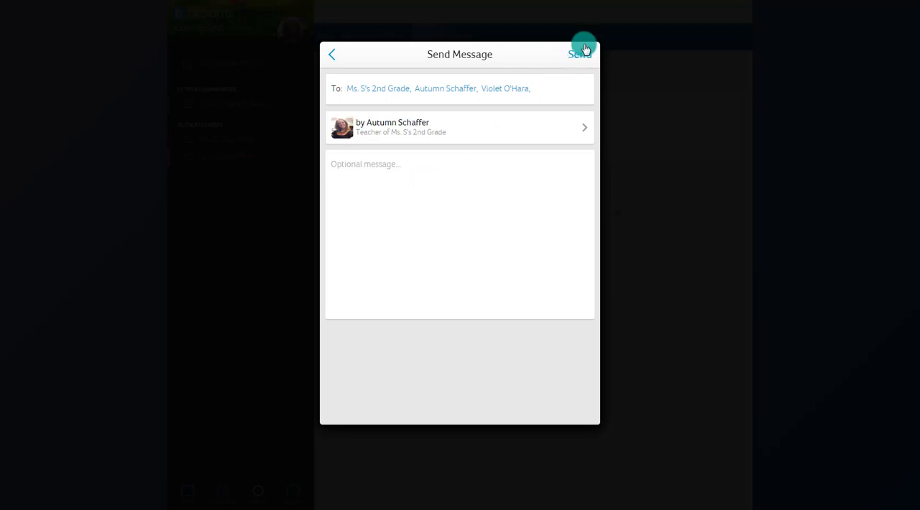
left_click(580, 61)
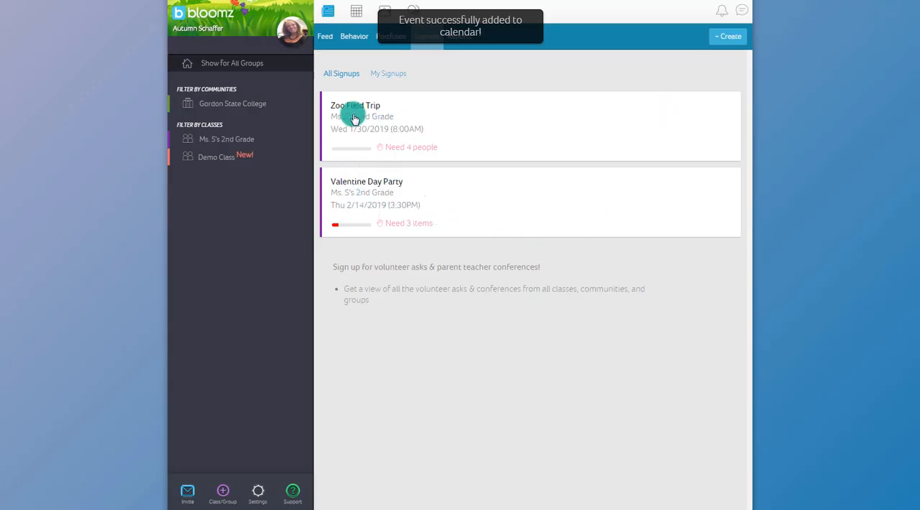
Open the Zoo Field Trip from the calendar and check who has signed up as a field trip supervisor.
left_click(360, 14)
scroll(532, 295, "down", 4)
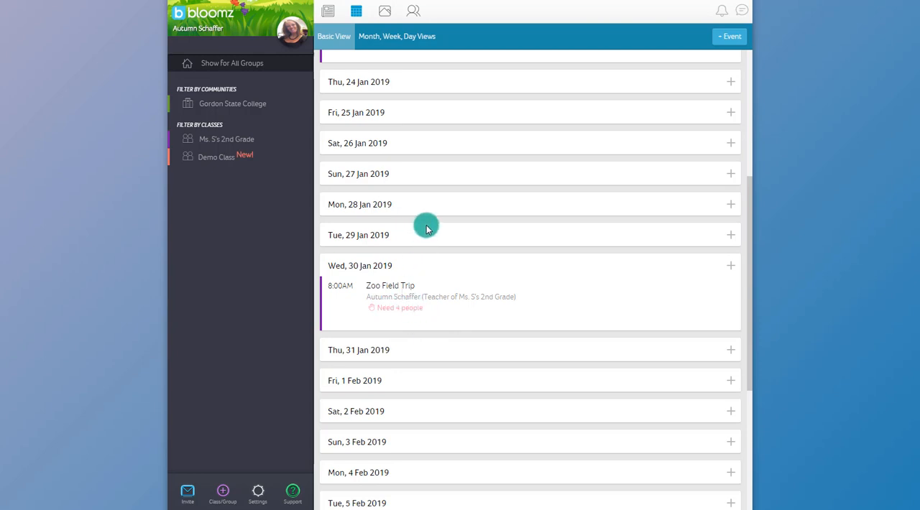
left_click(384, 313)
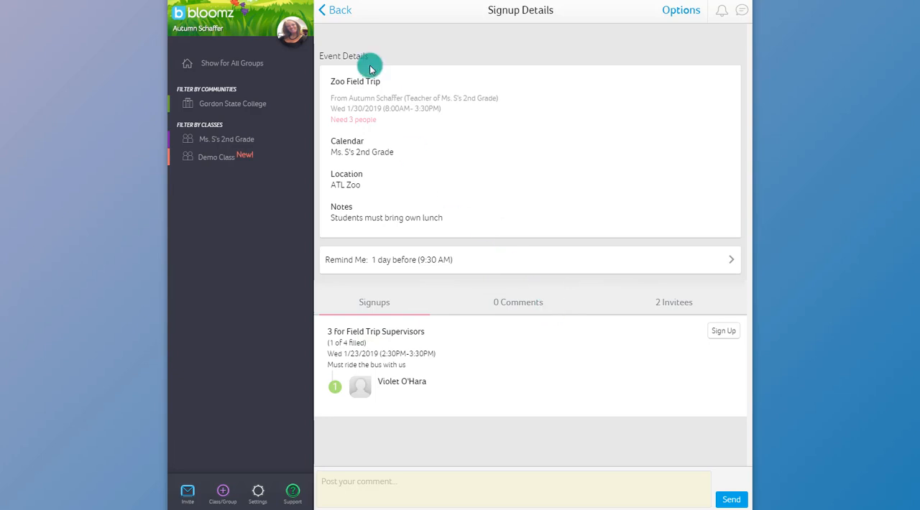
left_click(335, 10)
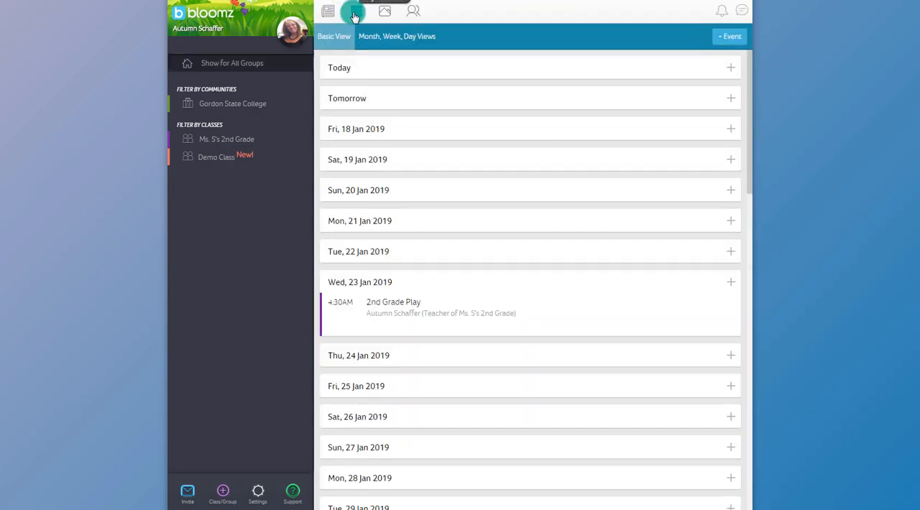
Start a parent teacher conference signup titled "Parent Teacher Conference- 3rd 9 weeks" with the location Room 432.
left_click(330, 11)
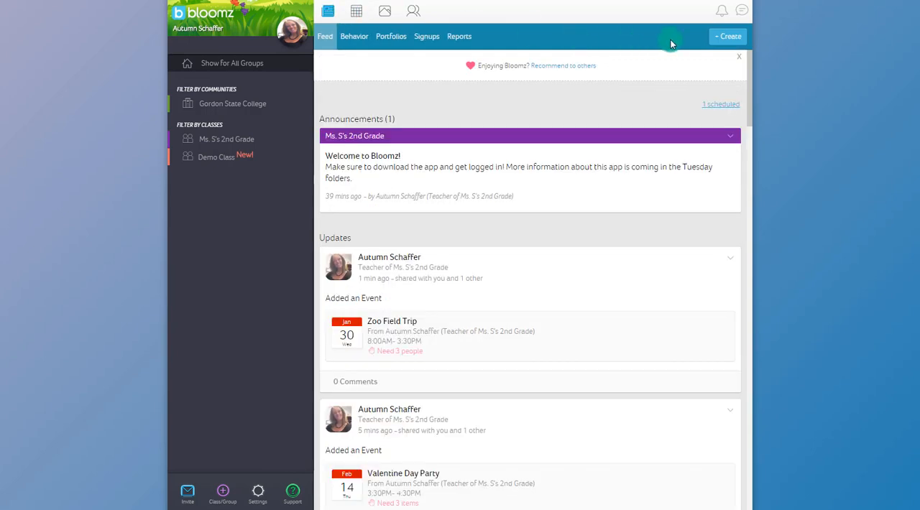
left_click(732, 39)
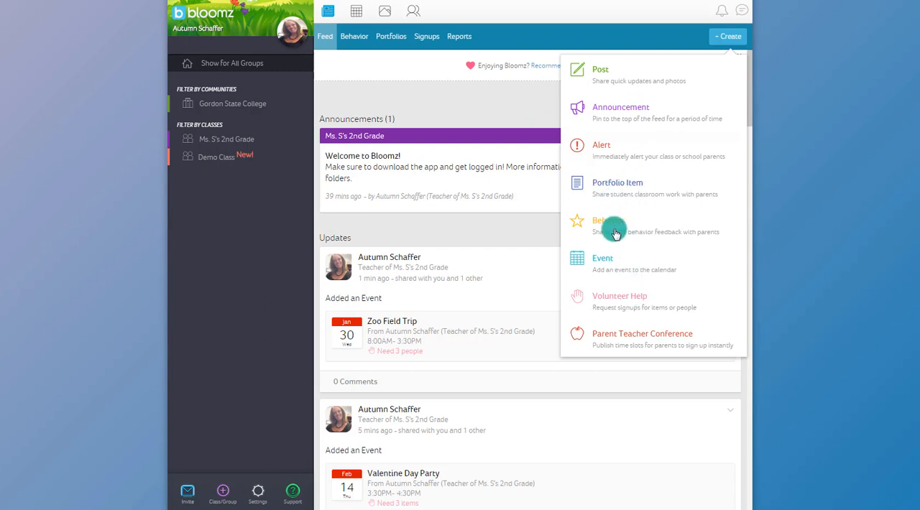
left_click(621, 338)
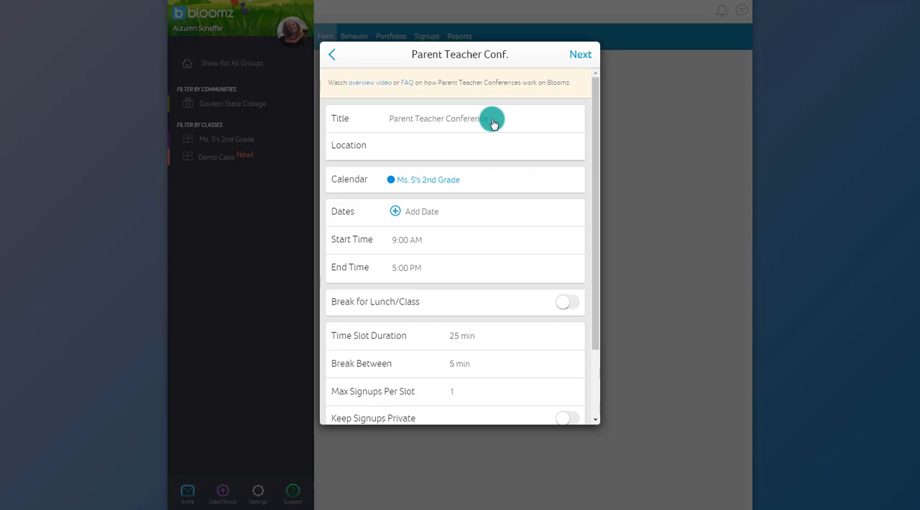
left_click(445, 122)
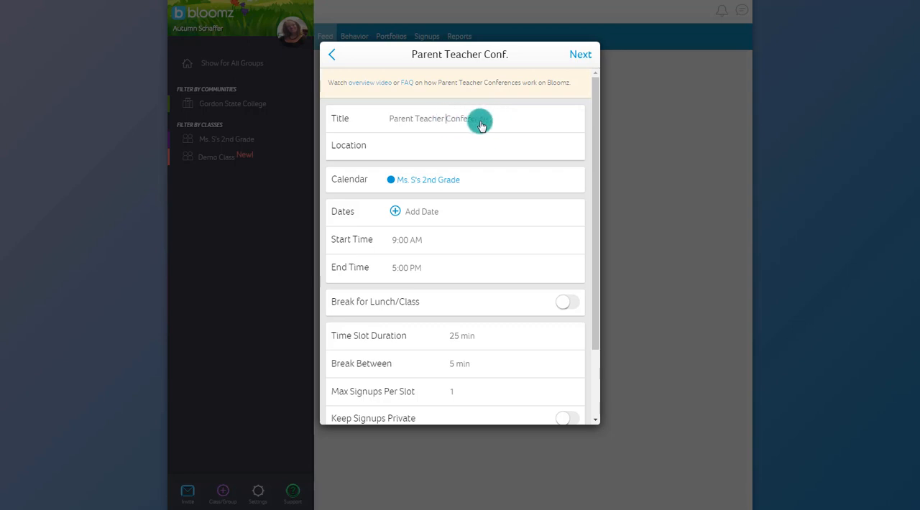
left_click(518, 123)
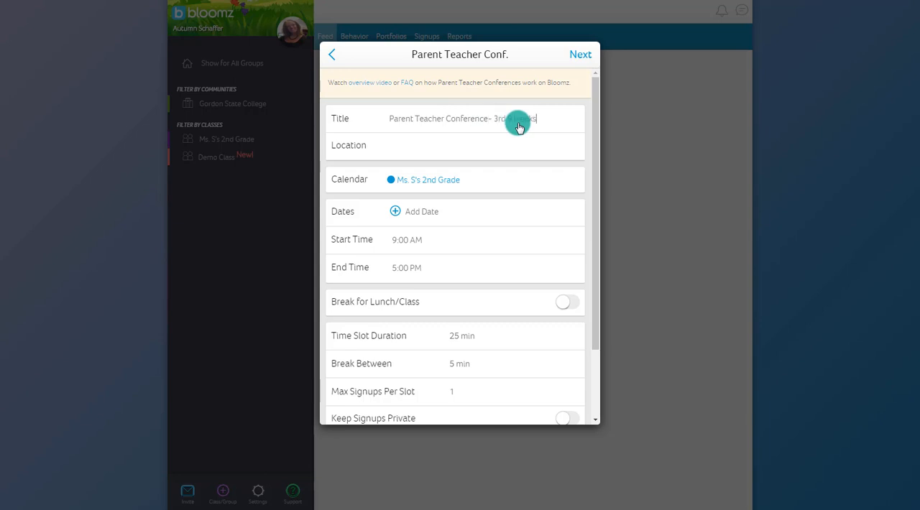
left_click(505, 146)
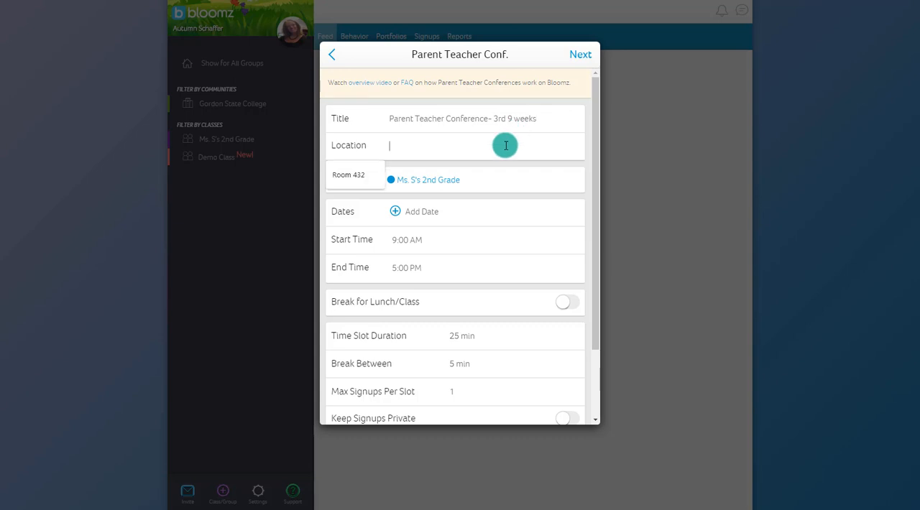
left_click(348, 175)
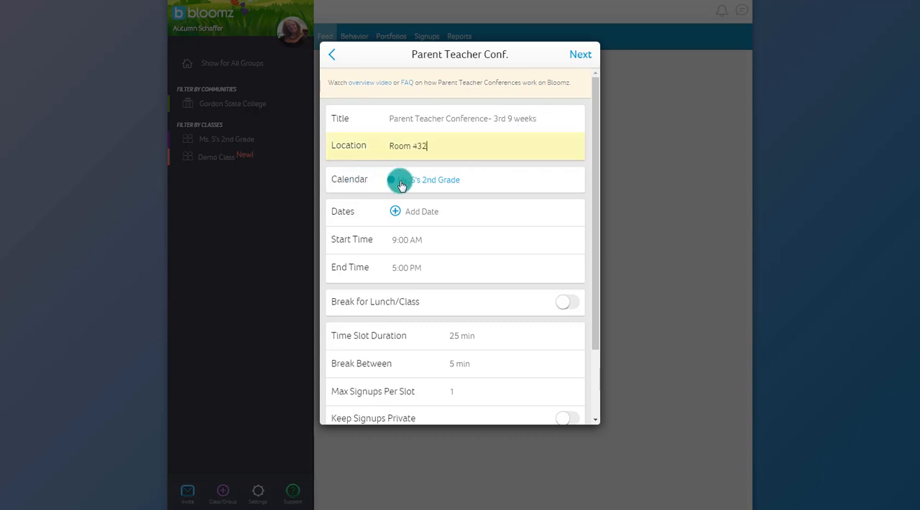
Add 02-12-2019 and 02-13-2019 as the conference dates.
left_click(396, 211)
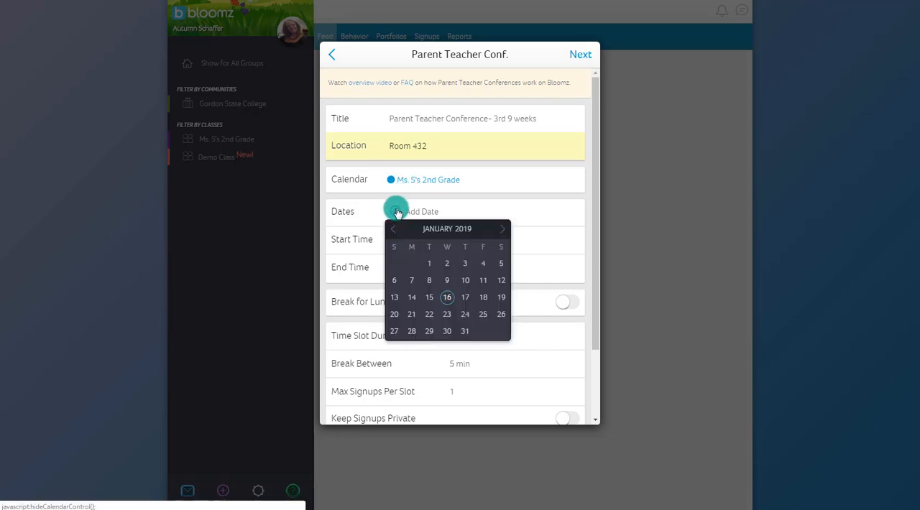
left_click(503, 229)
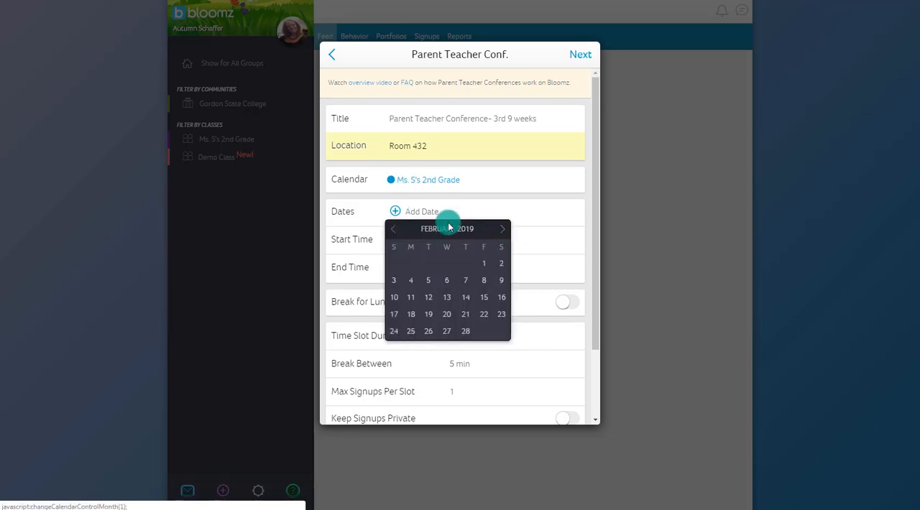
left_click(430, 300)
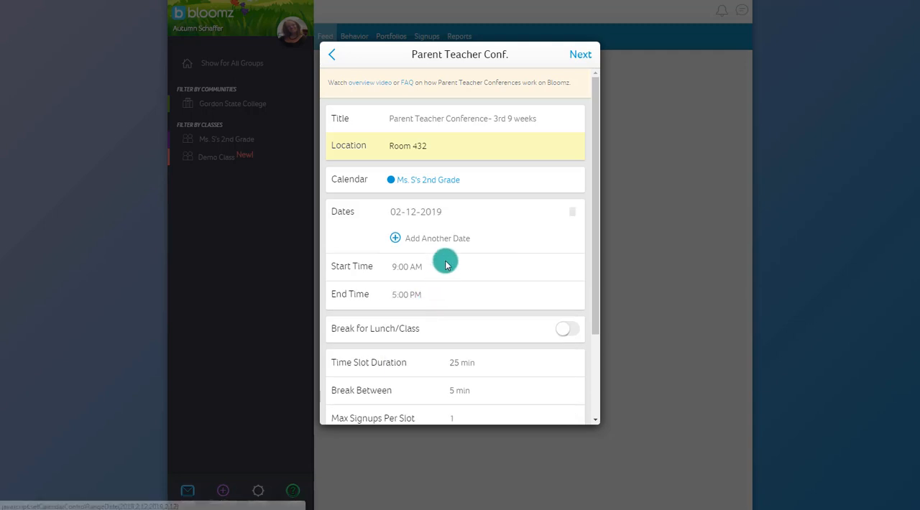
left_click(440, 244)
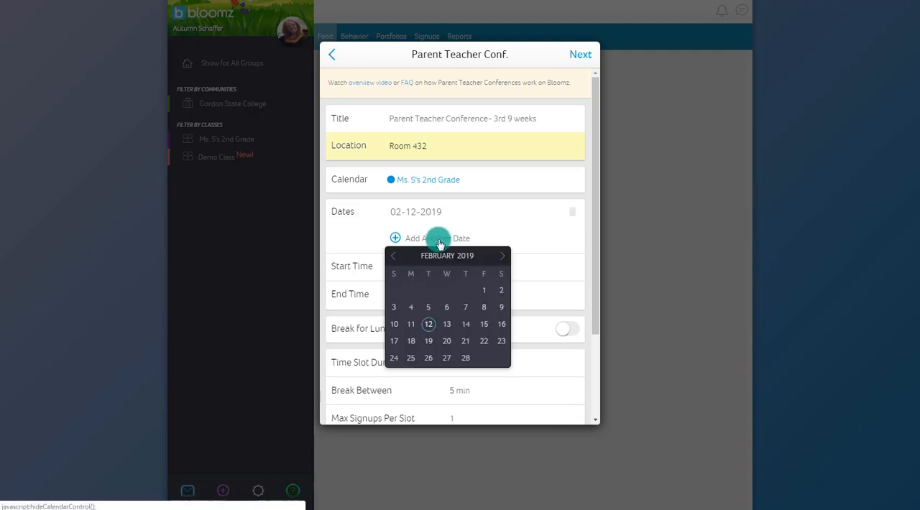
left_click(448, 322)
Set the conference hours to 3:00 PM–4:30 PM and turn on the break for lunch/class.
left_click(413, 294)
left_click_drag(429, 322, 429, 386)
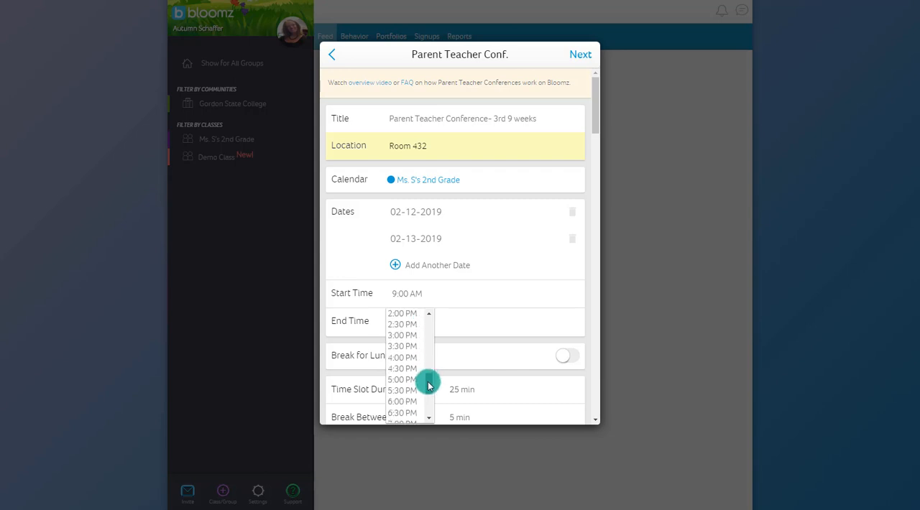
left_click(412, 336)
left_click(412, 323)
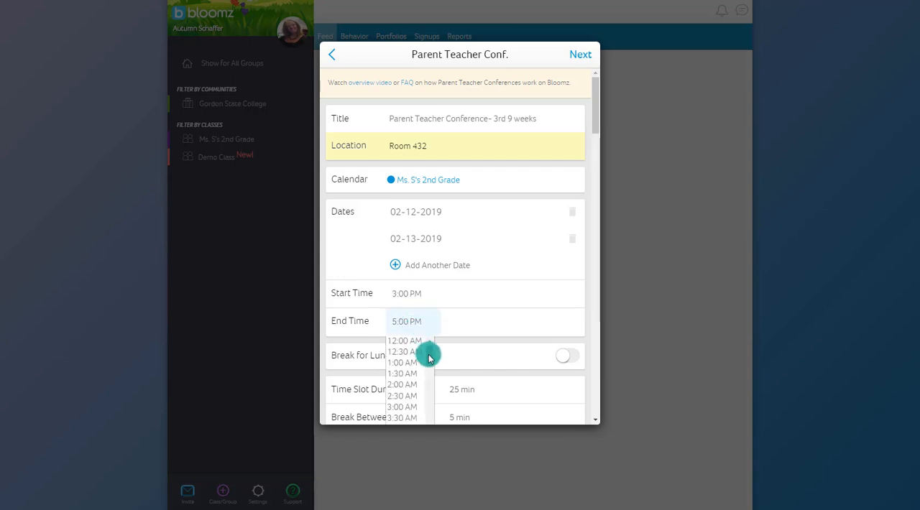
scroll(428, 357, "down", 5)
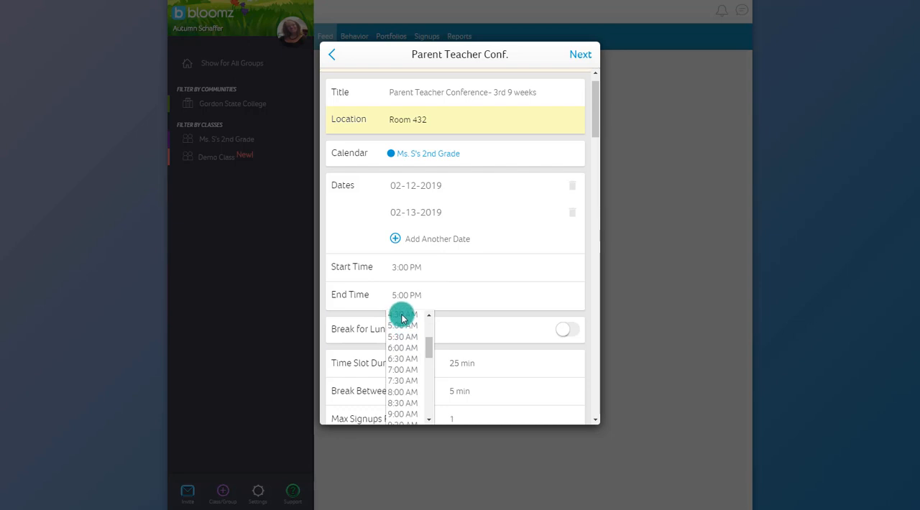
left_click_drag(424, 351, 429, 389)
left_click(406, 385)
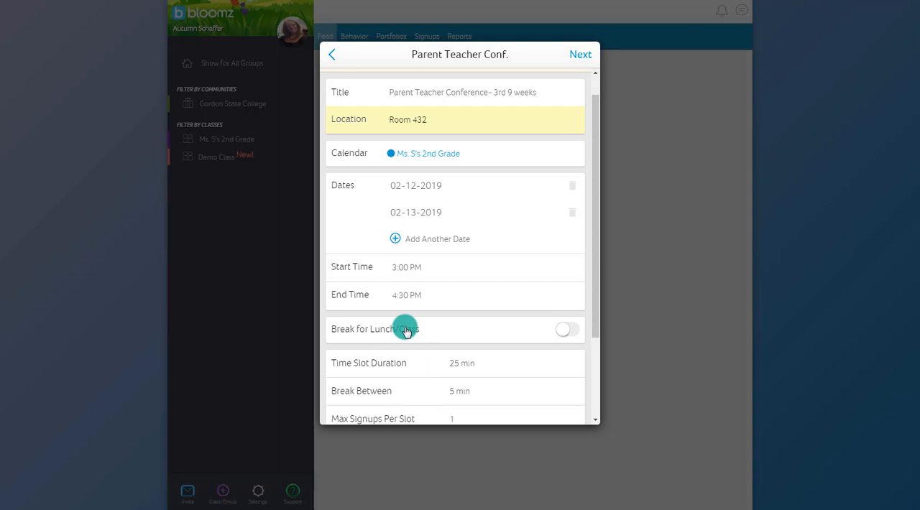
left_click(565, 329)
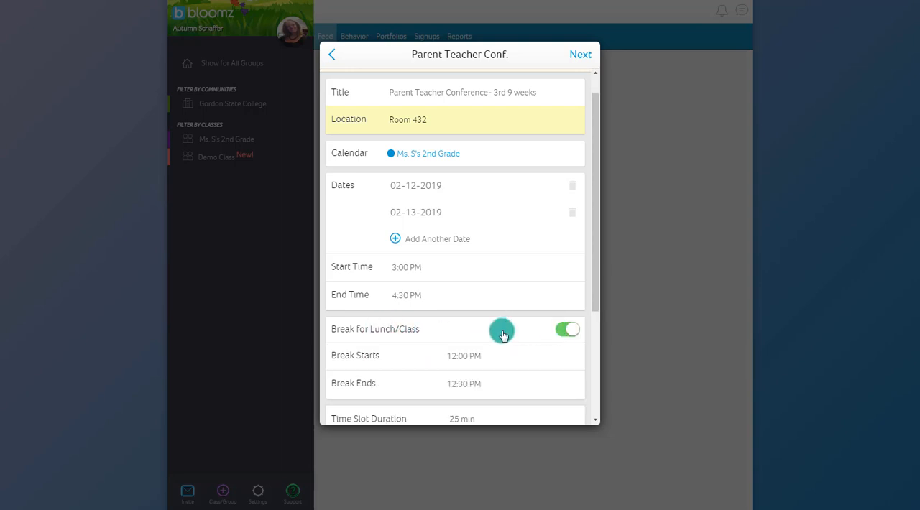
Turn off the break for lunch/class and set the conference time slot duration to 10 minutes.
scroll(466, 324, "down", 1)
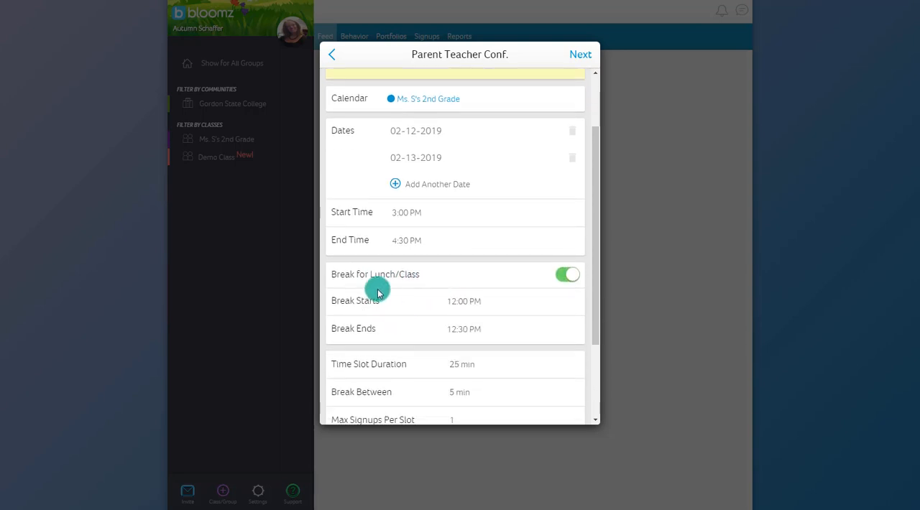
left_click(566, 276)
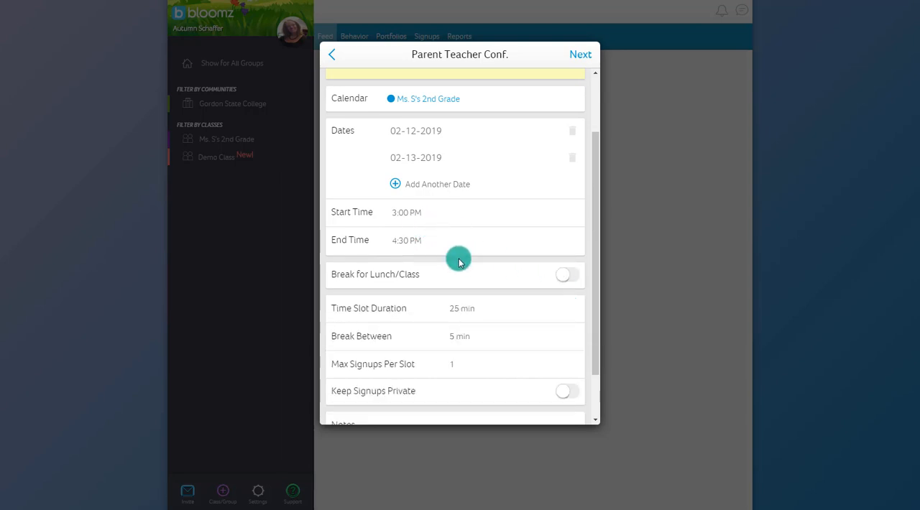
scroll(516, 339, "down", 1)
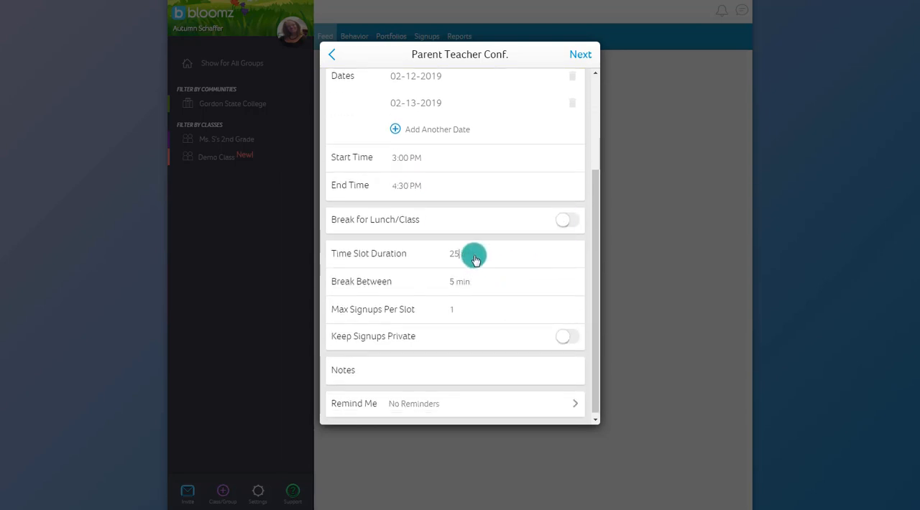
left_click_drag(462, 255, 451, 256)
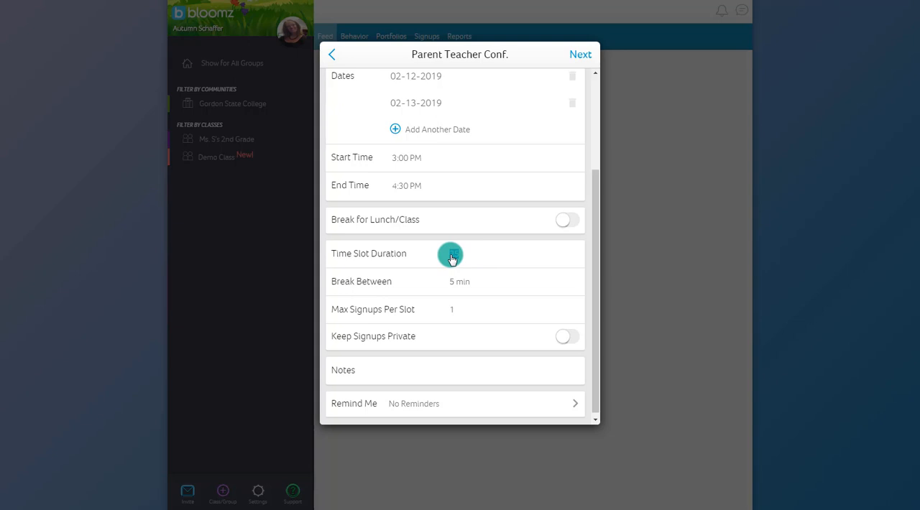
type("10")
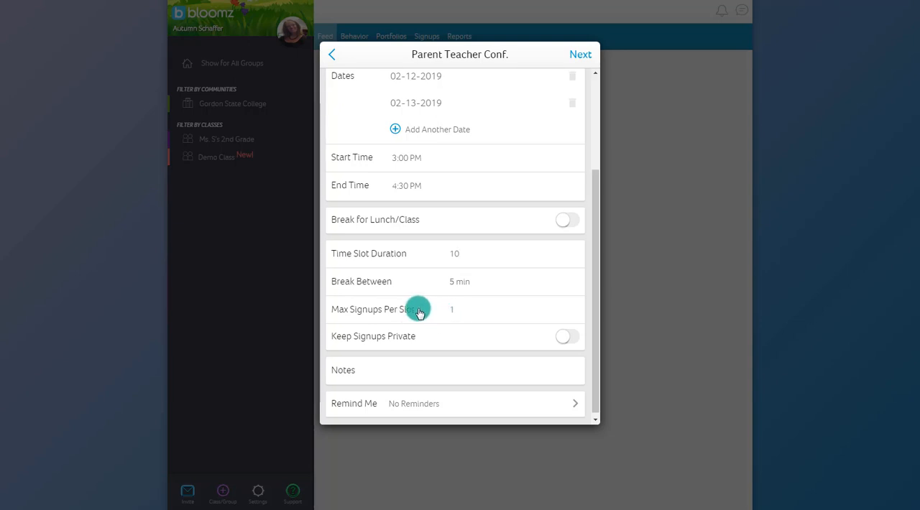
Keep the conference signups private and add the note "Please sign up for one sloth & make sure to bring your questions!".
left_click(564, 341)
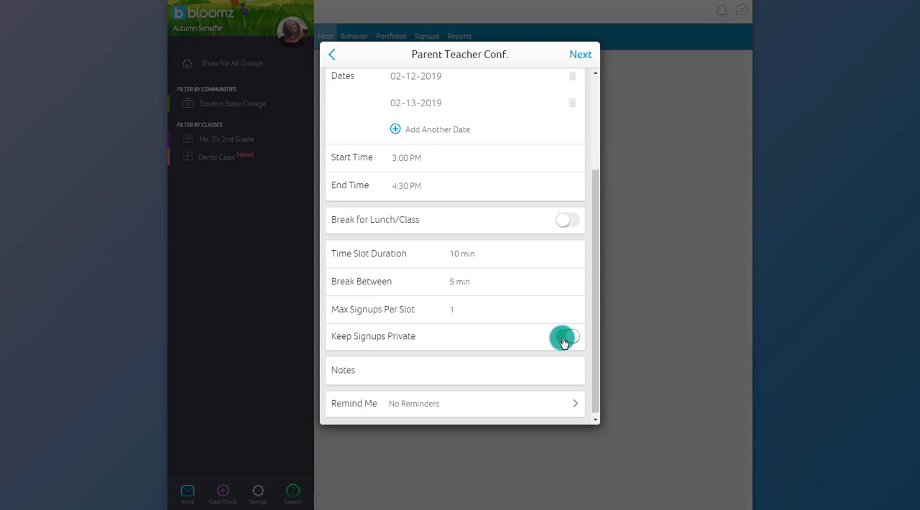
left_click(565, 342)
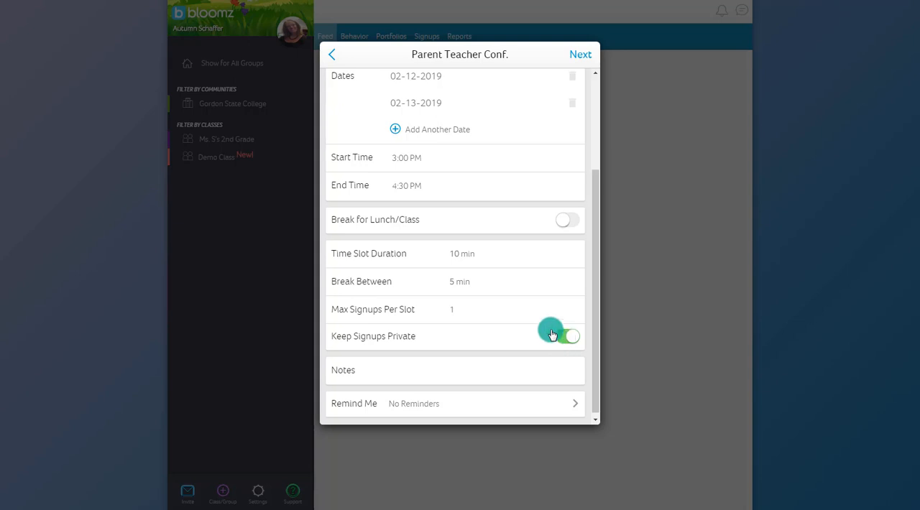
scroll(499, 294, "down", 1)
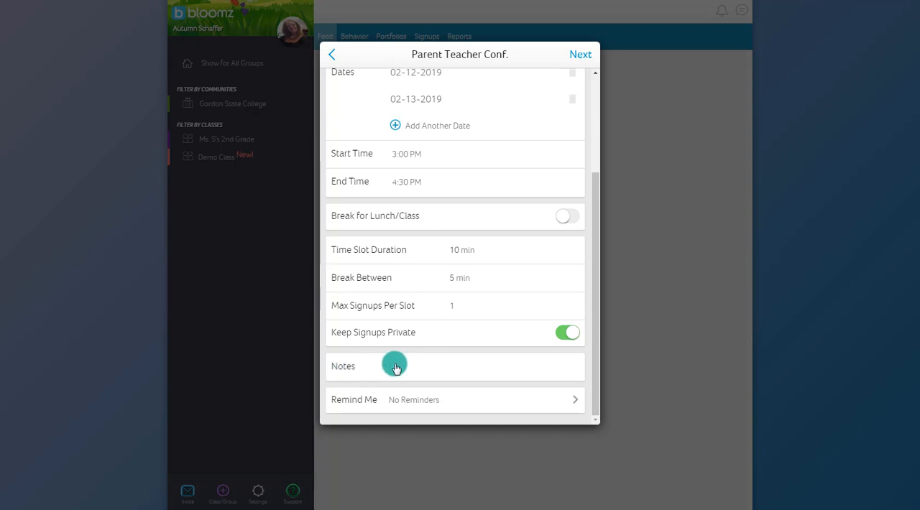
key("ctrl+v")
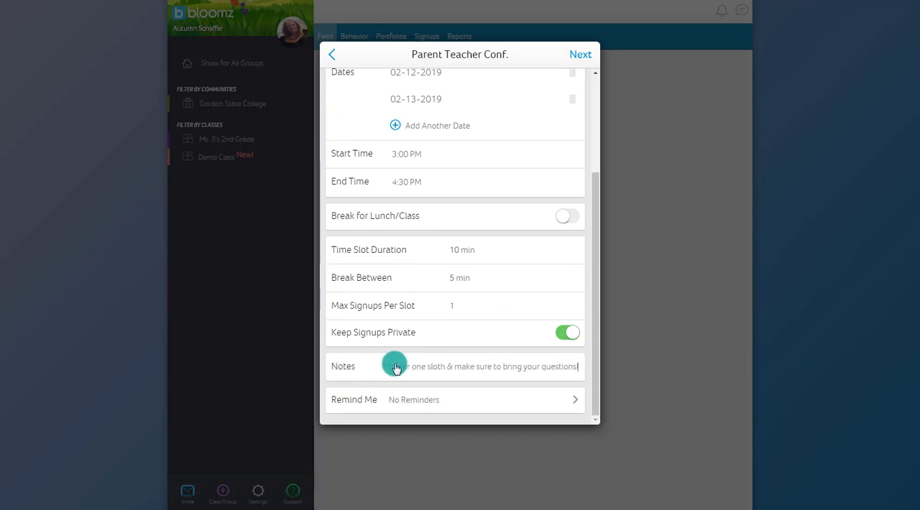
Set the conference reminder to 1 day before at 3:00 PM.
left_click(399, 405)
left_click(341, 272)
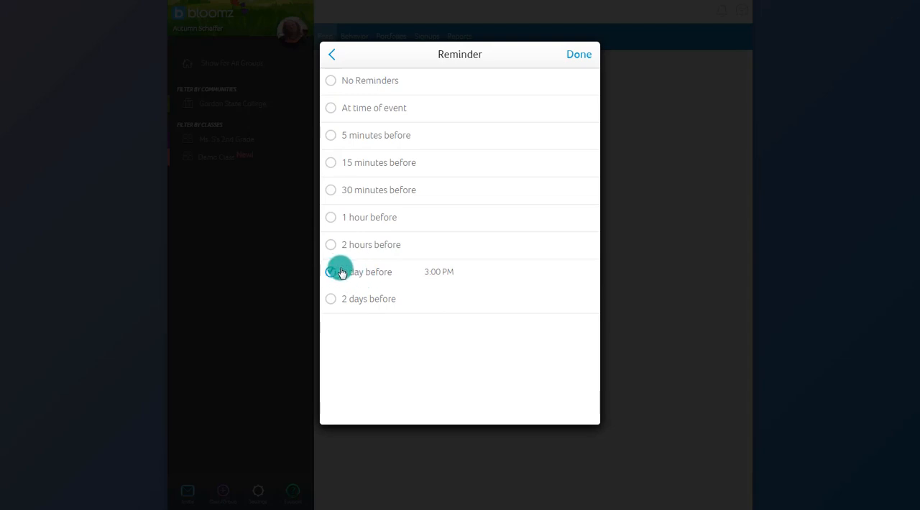
left_click(580, 56)
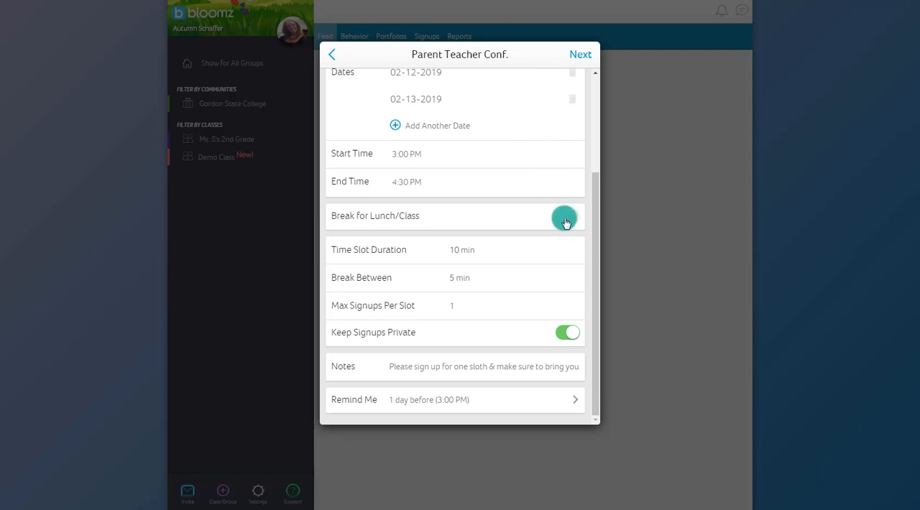
Generate the conference time slots, review them for both dates and proceed to choosing the invitees.
left_click_drag(596, 246, 597, 273)
left_click(580, 56)
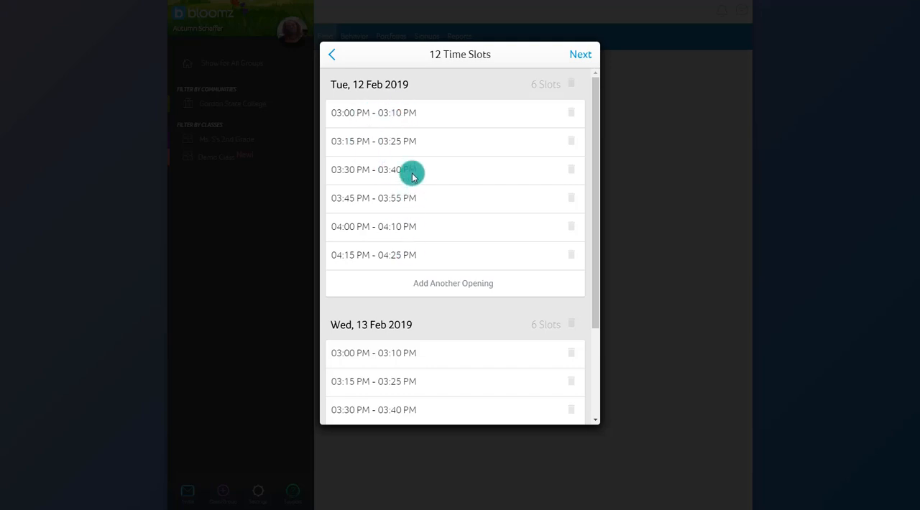
scroll(411, 175, "down", 3)
scroll(472, 204, "up", 3)
scroll(472, 205, "down", 3)
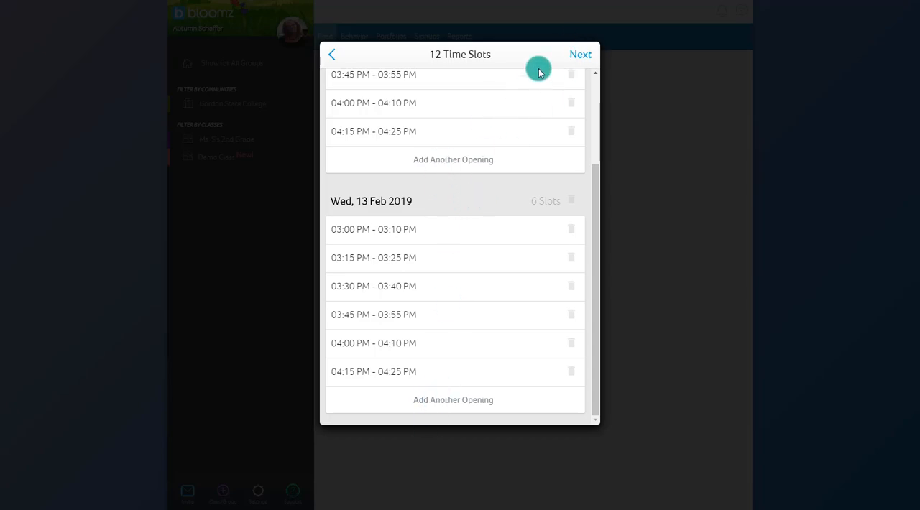
left_click(582, 56)
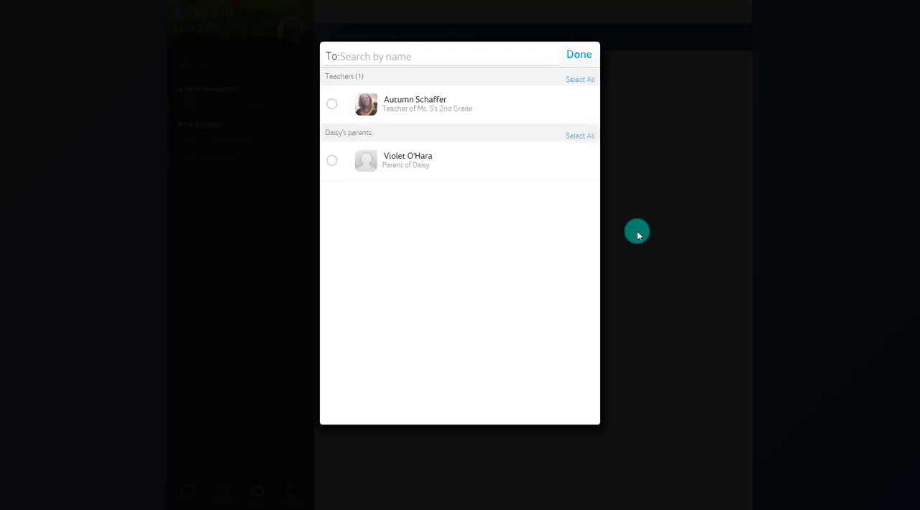
Invite the class teacher and the student's parent, and send them the message about using Bloomz for conference signups.
left_click(335, 104)
left_click(333, 160)
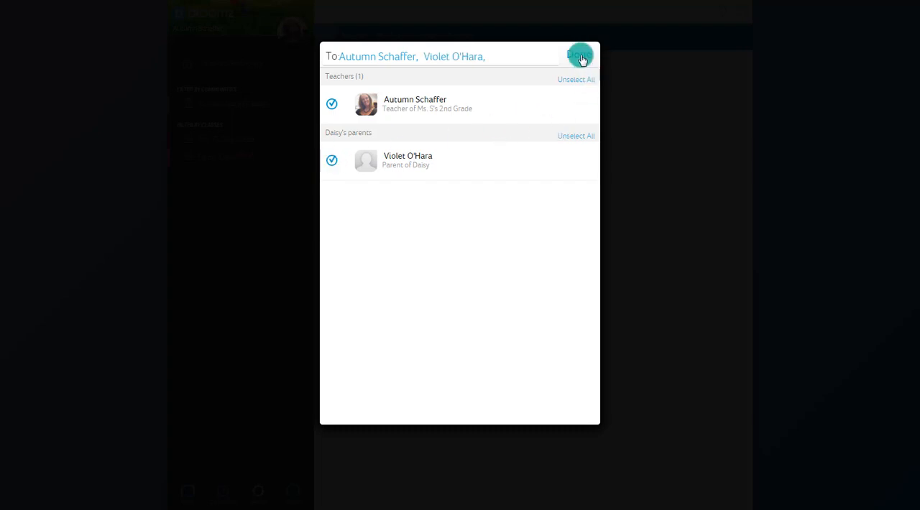
left_click(580, 55)
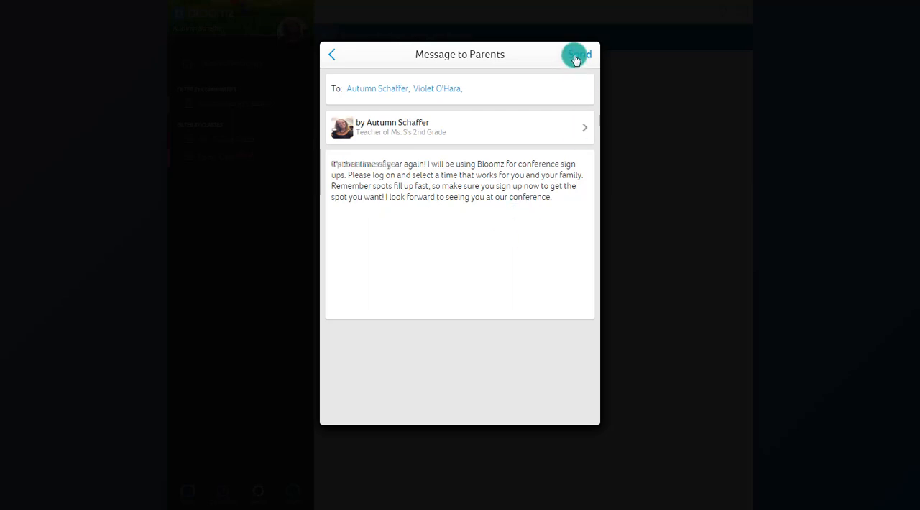
left_click(576, 56)
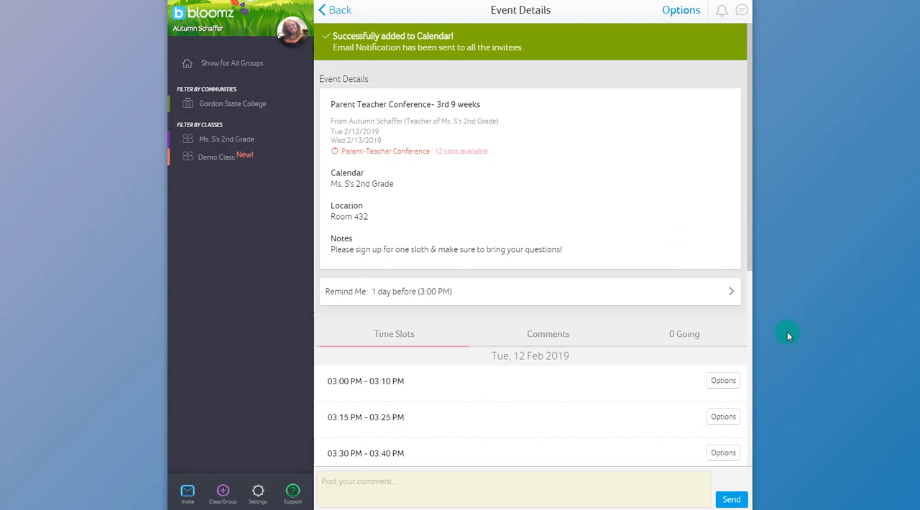
Open the Parent Teacher Conference- 3rd 9 weeks from the signups list and check which time slots are taken.
left_click(344, 13)
left_click(423, 46)
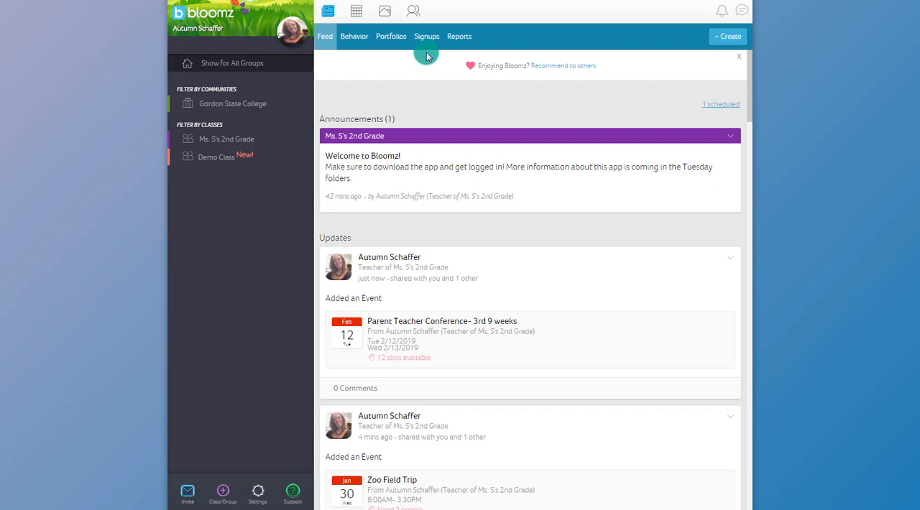
left_click(427, 36)
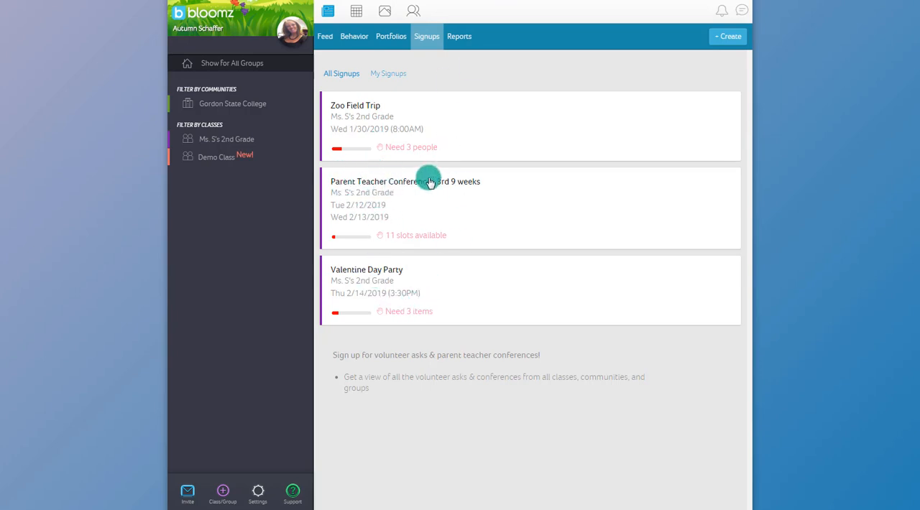
left_click(350, 179)
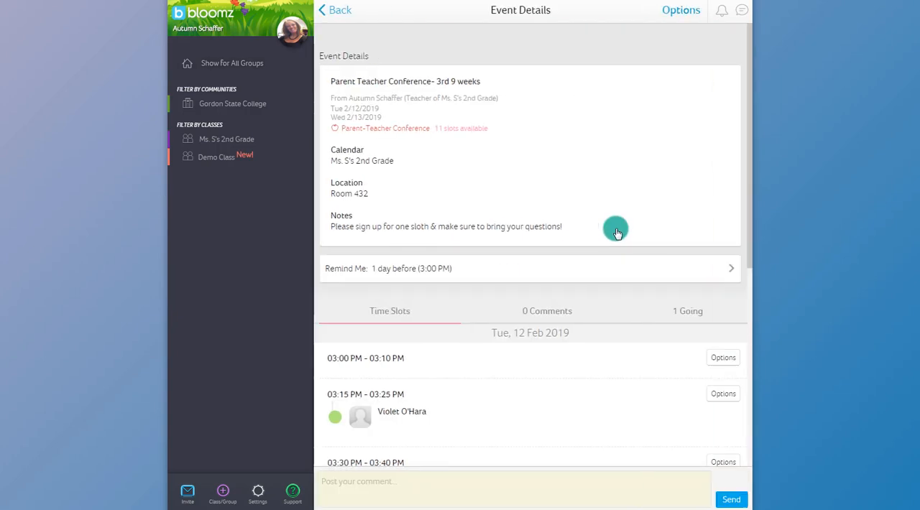
scroll(617, 231, "down", 3)
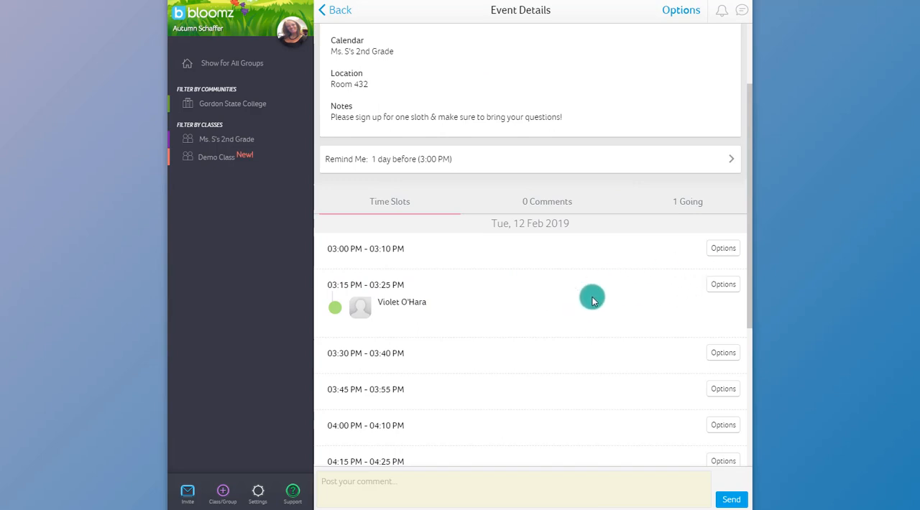
Find the parent teacher conference on 12 Feb 2019 in the calendar and view its time slots.
key("alt+Left")
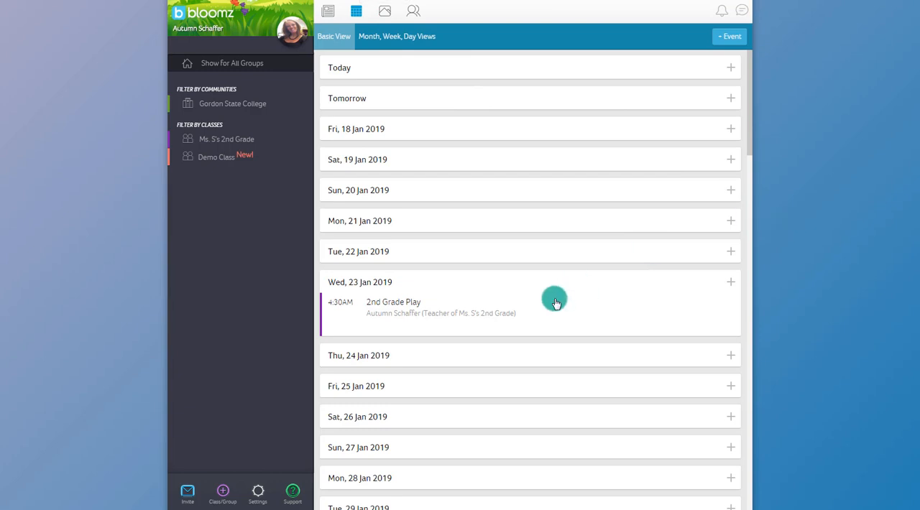
scroll(556, 302, "down", 2)
scroll(555, 302, "down", 12)
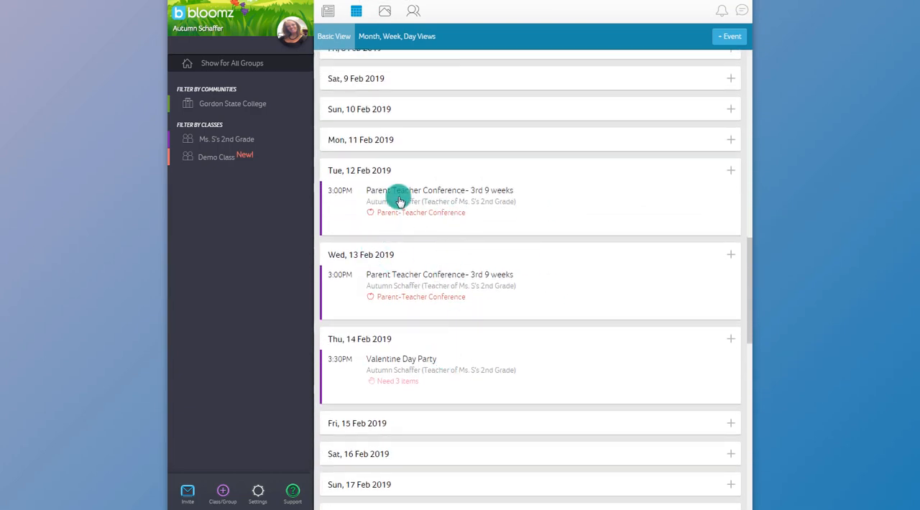
left_click(400, 219)
scroll(565, 307, "down", 2)
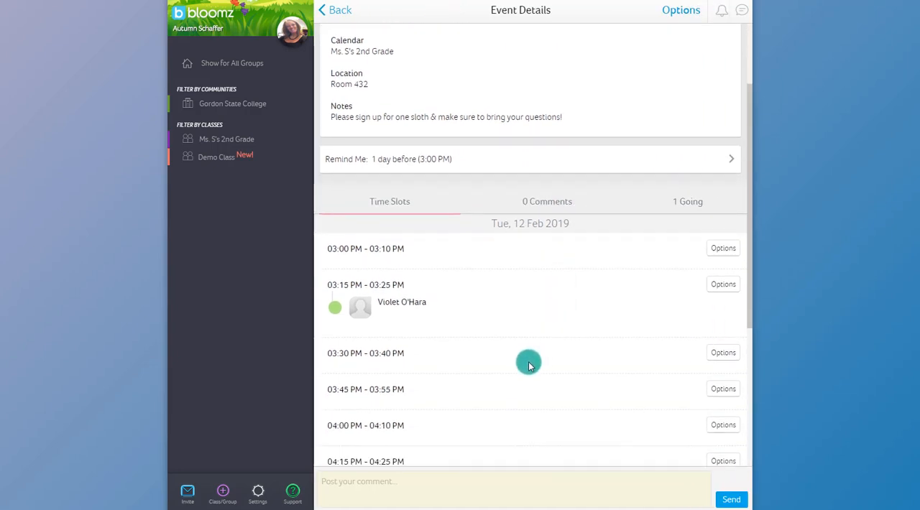
Examine the conference's event options and the reminder for recipients who have not accepted, then return to the signups without sending it.
left_click(686, 9)
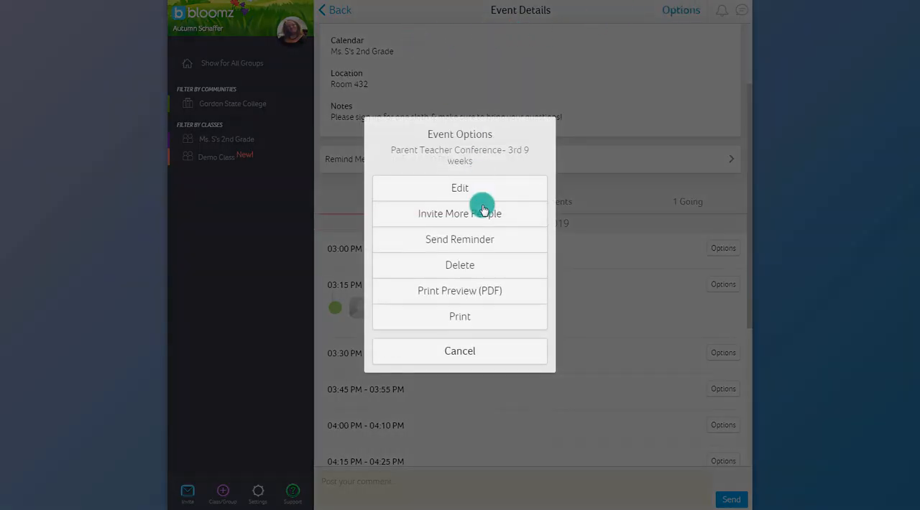
left_click(481, 241)
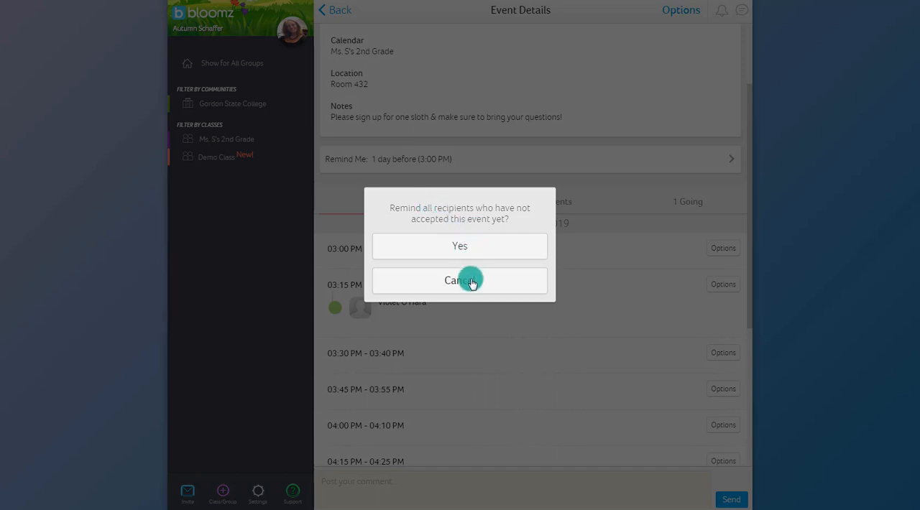
left_click(469, 281)
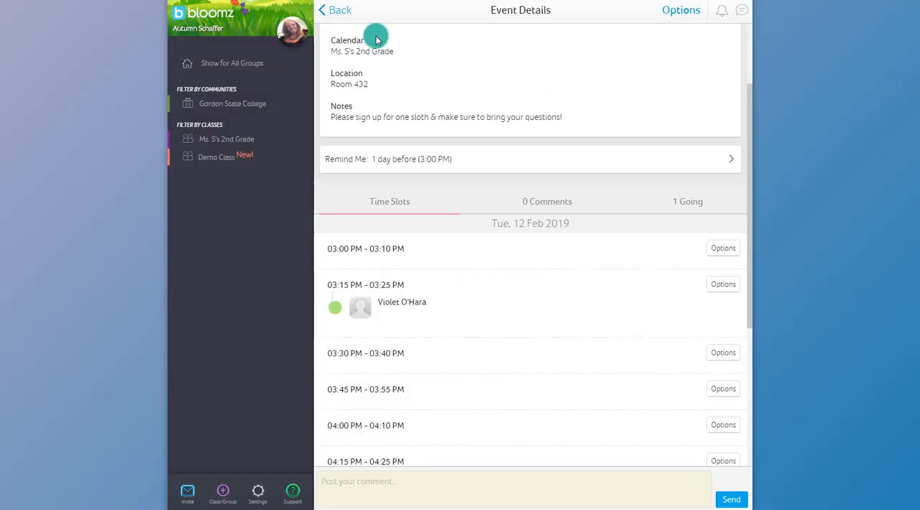
left_click_drag(752, 143, 765, 60)
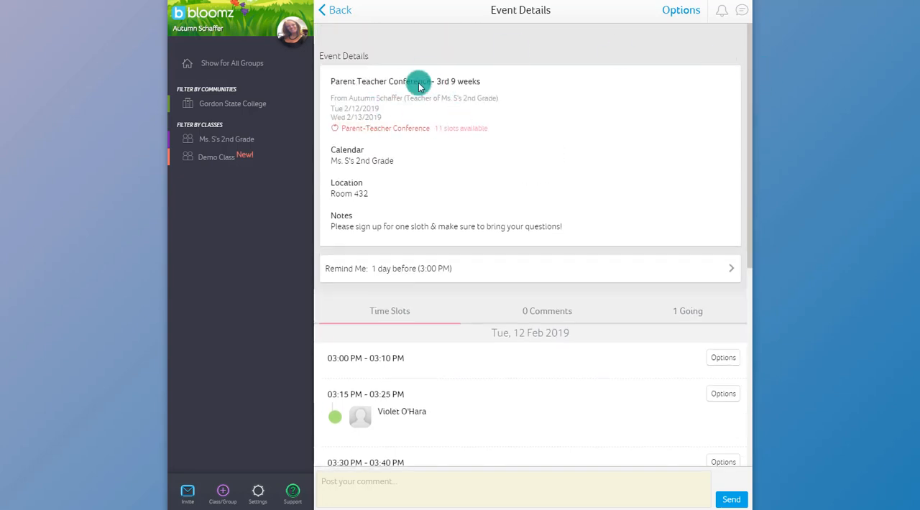
left_click(336, 10)
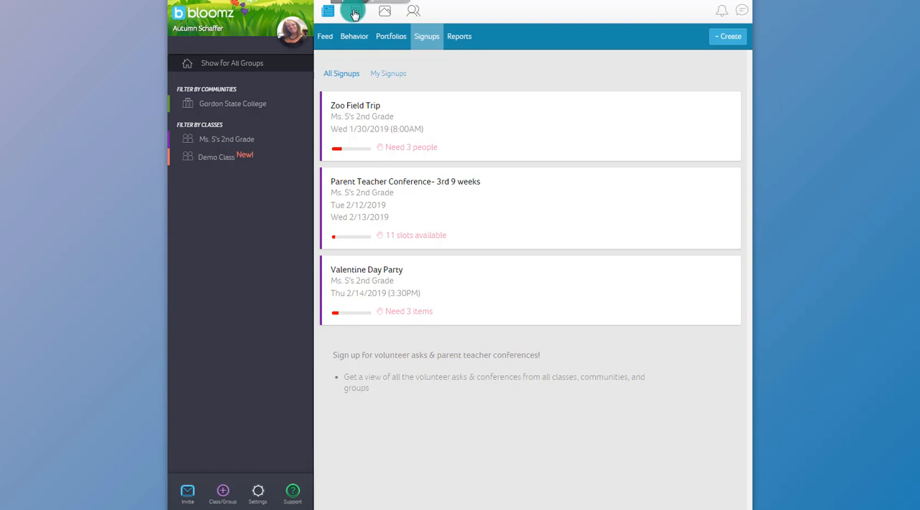
Look through the shared photos, the Ms. S's 2nd Grade documents folder and the albums, and view the choices for adding media.
left_click(382, 12)
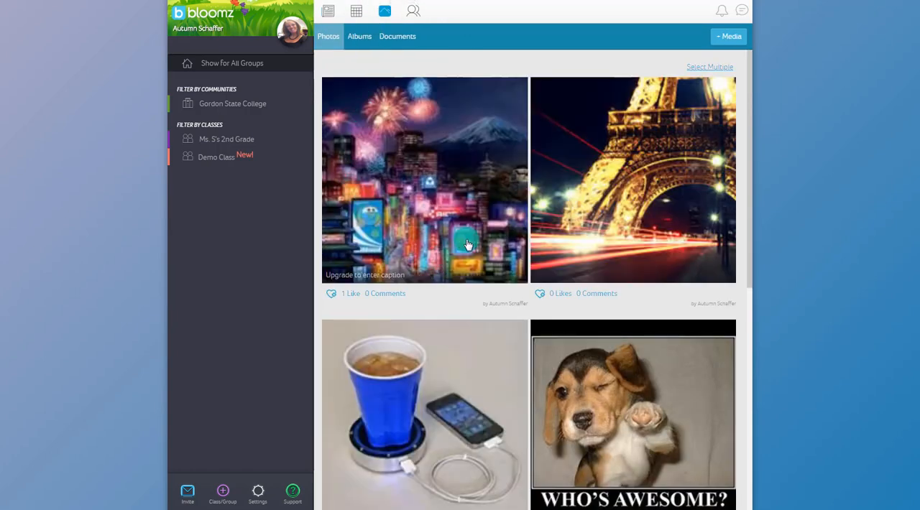
left_click(401, 42)
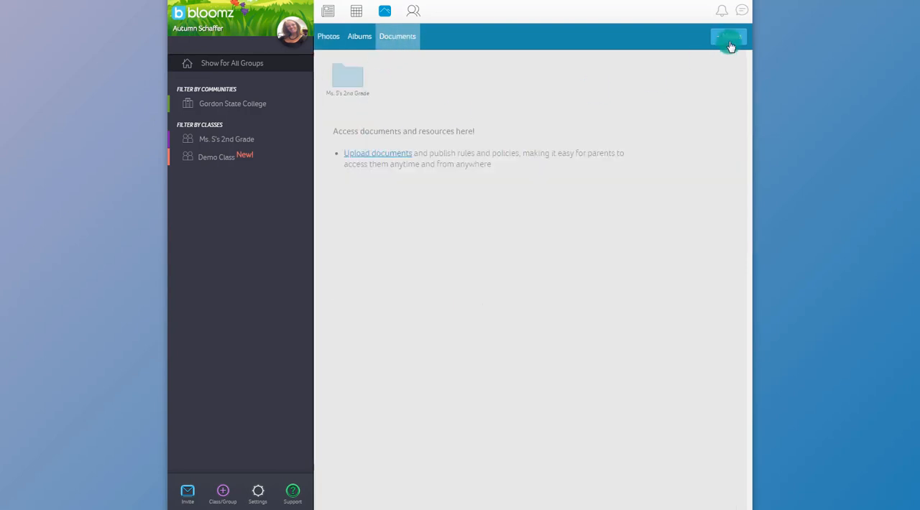
left_click(352, 80)
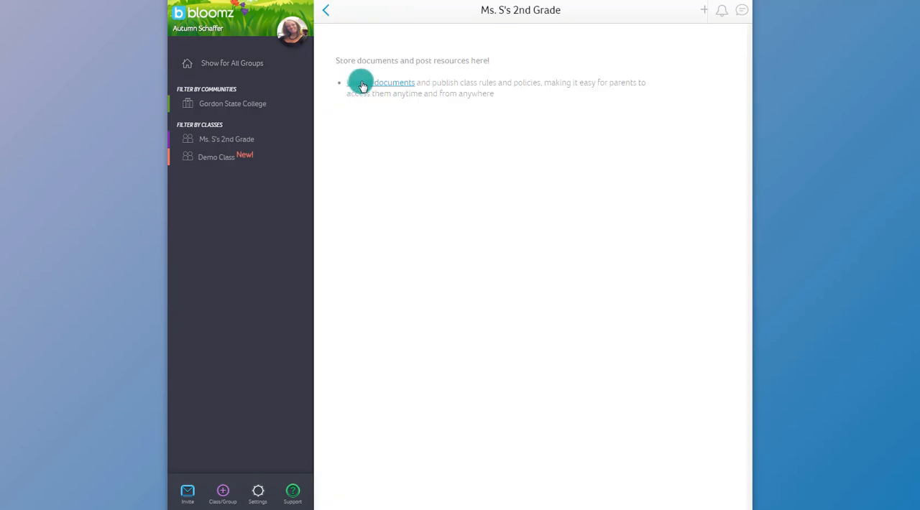
left_click(325, 10)
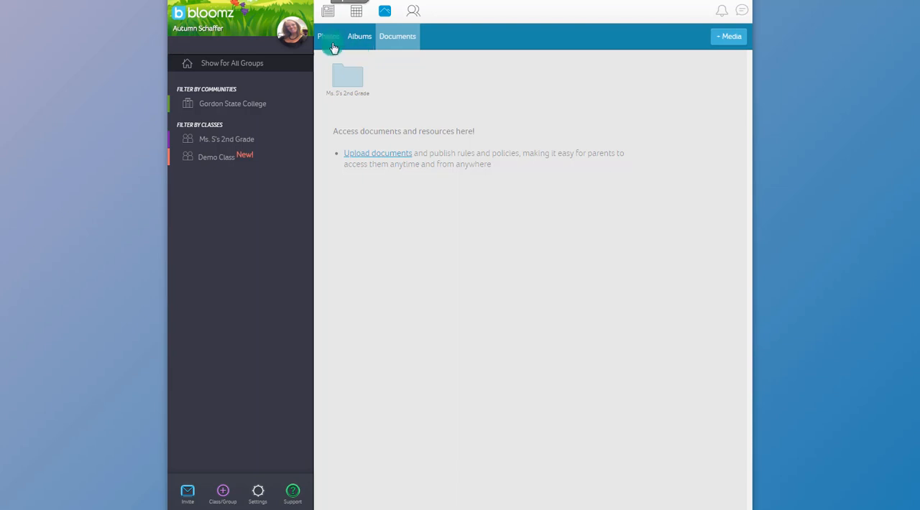
left_click(359, 44)
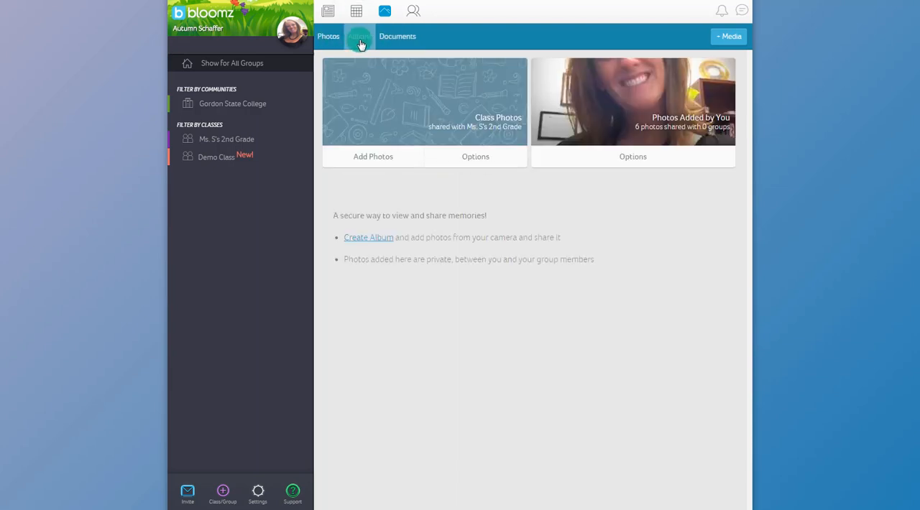
left_click(729, 38)
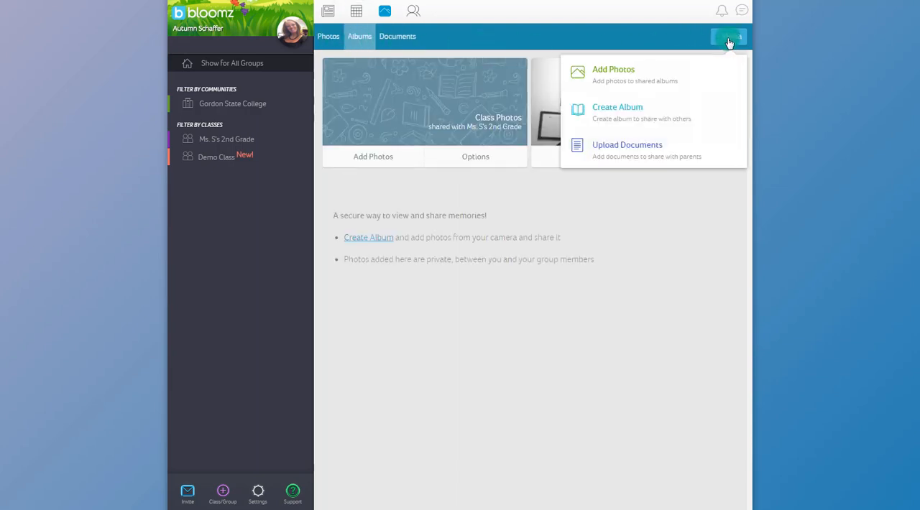
Start a new shared album titled "Field Trip Photos".
left_click(609, 110)
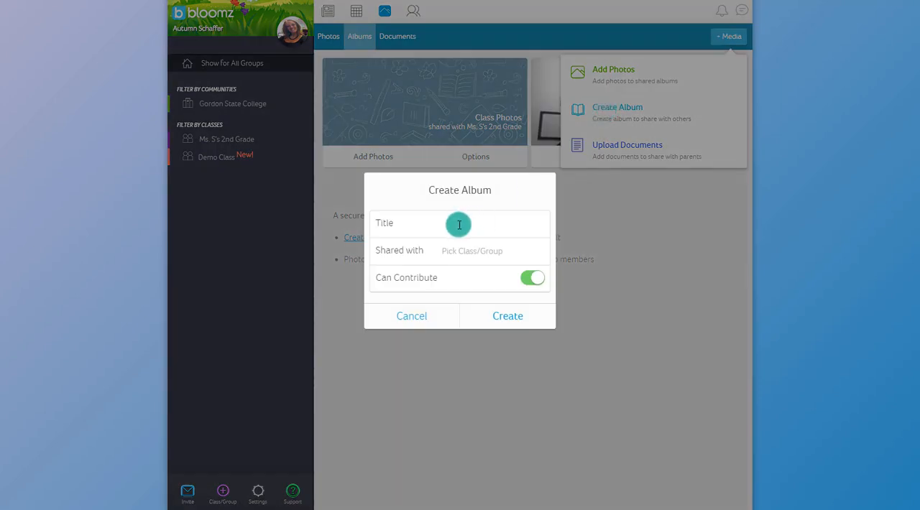
left_click(459, 225)
type("Field Trip Photos")
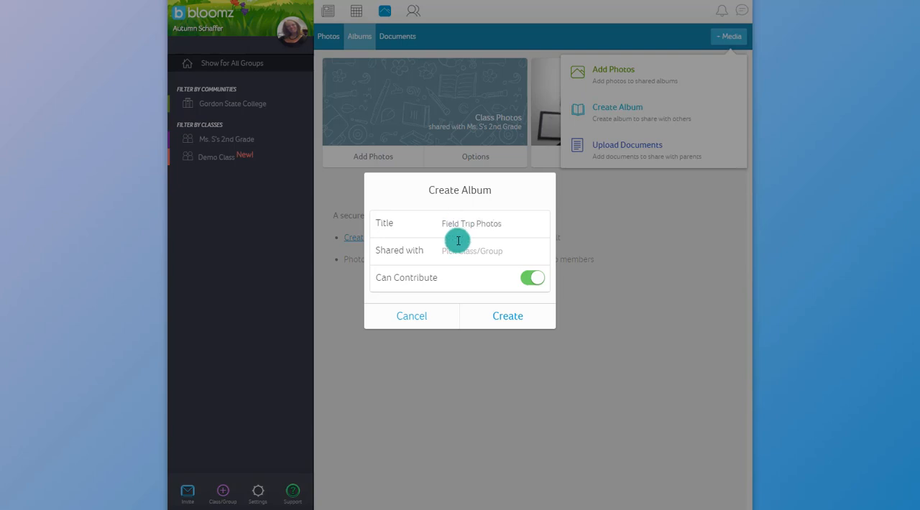
Share the album with Ms. S's 2nd Grade, disable Can Contribute, and create it.
left_click(457, 250)
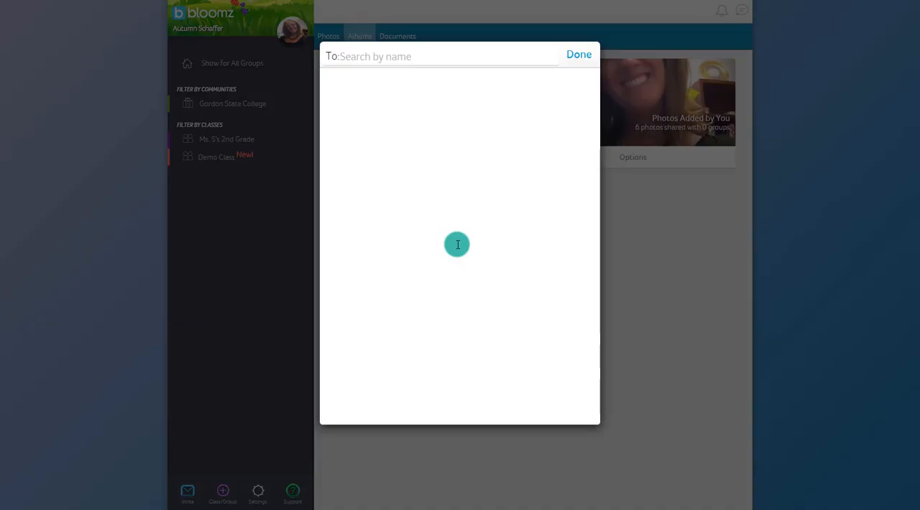
left_click(425, 55)
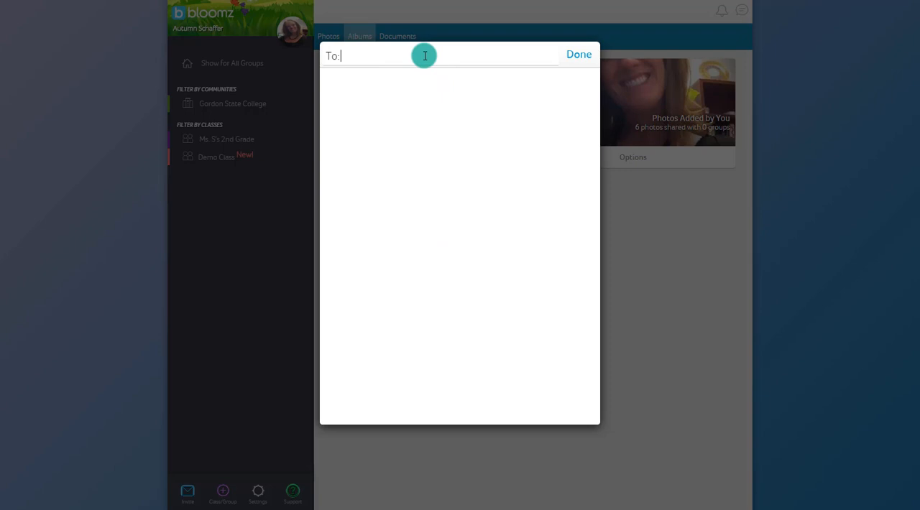
type("2n")
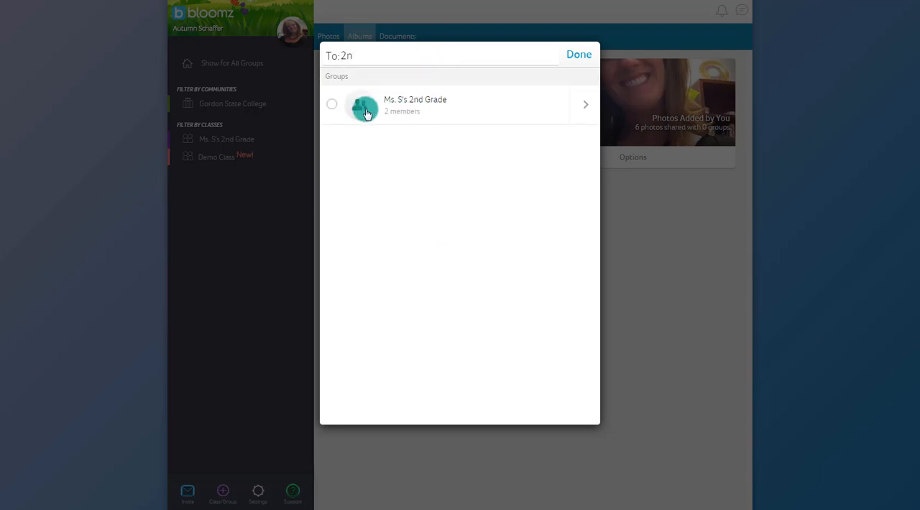
left_click(331, 103)
left_click(579, 56)
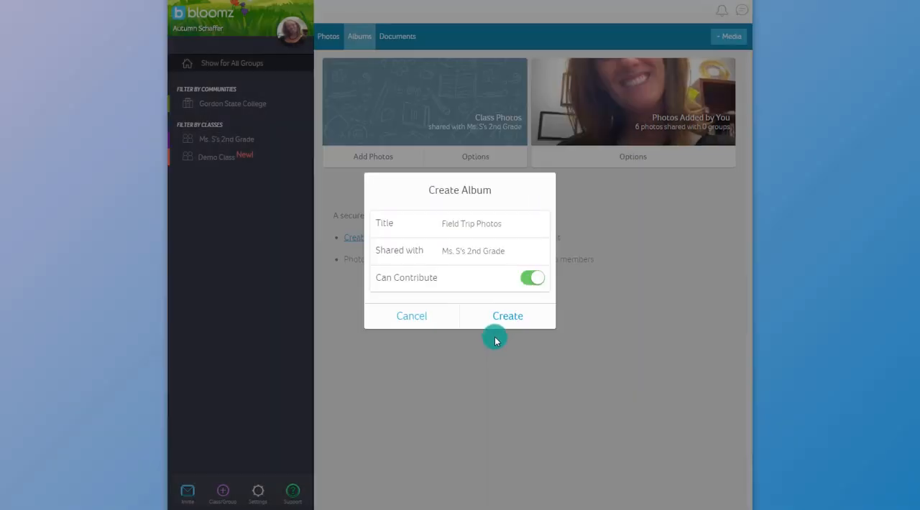
left_click(526, 279)
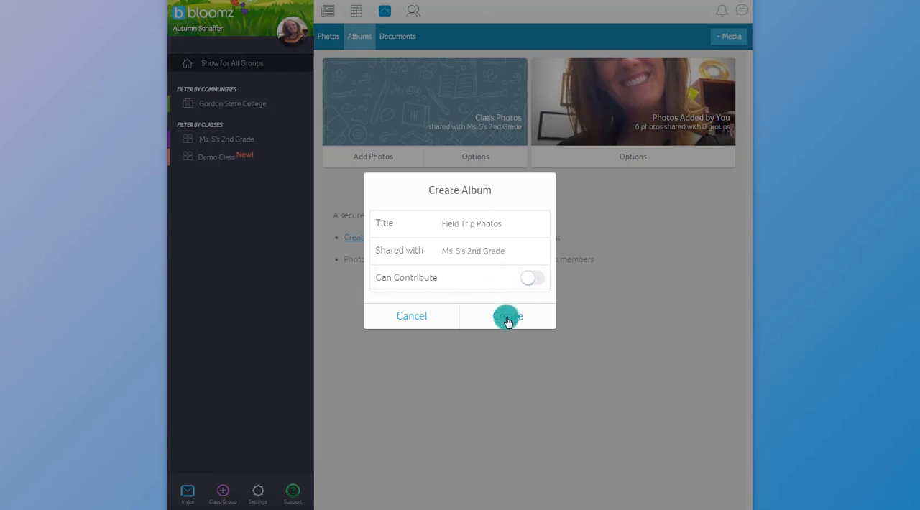
left_click(507, 317)
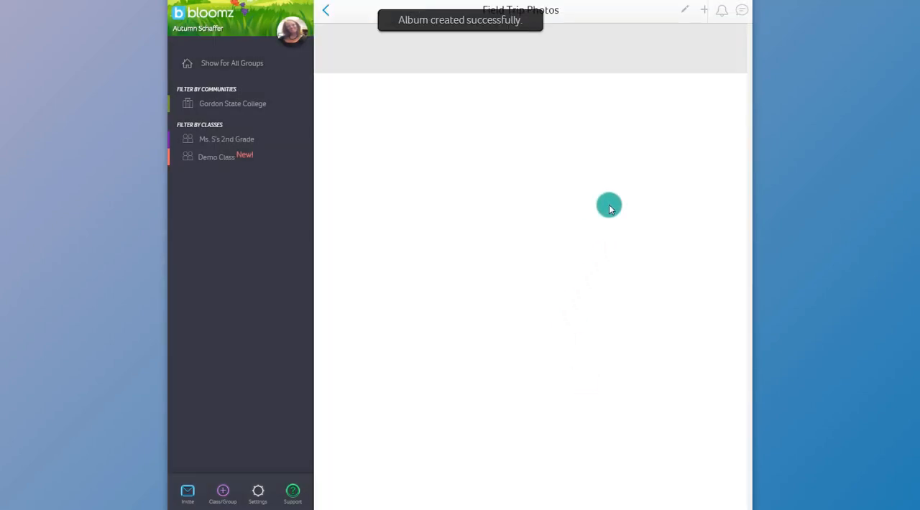
Add three photos of historic buildings and a park square to the Field Trip Photos album, and return to the albums.
left_click(704, 10)
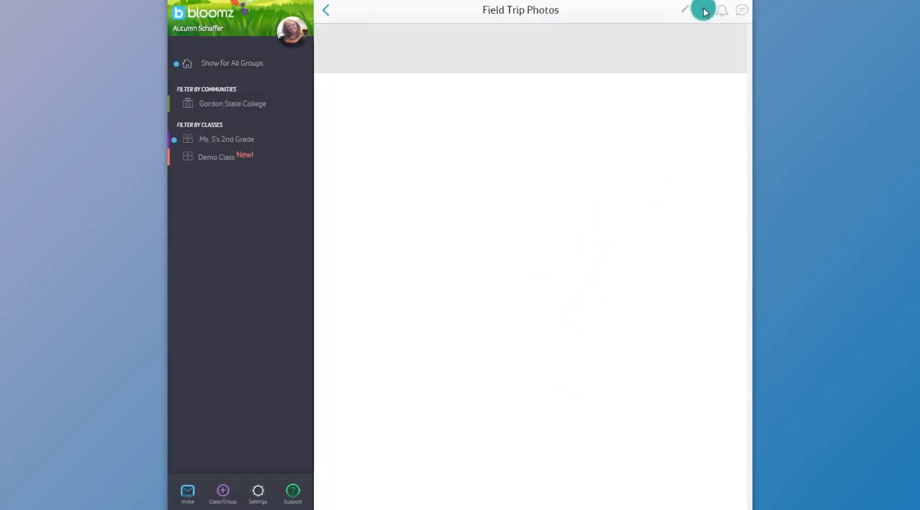
left_click_drag(605, 0, 665, 144)
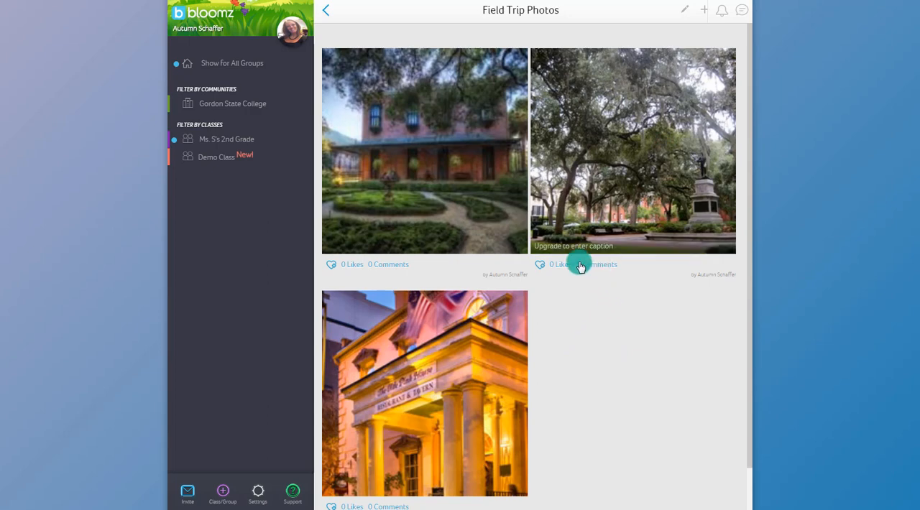
left_click(326, 10)
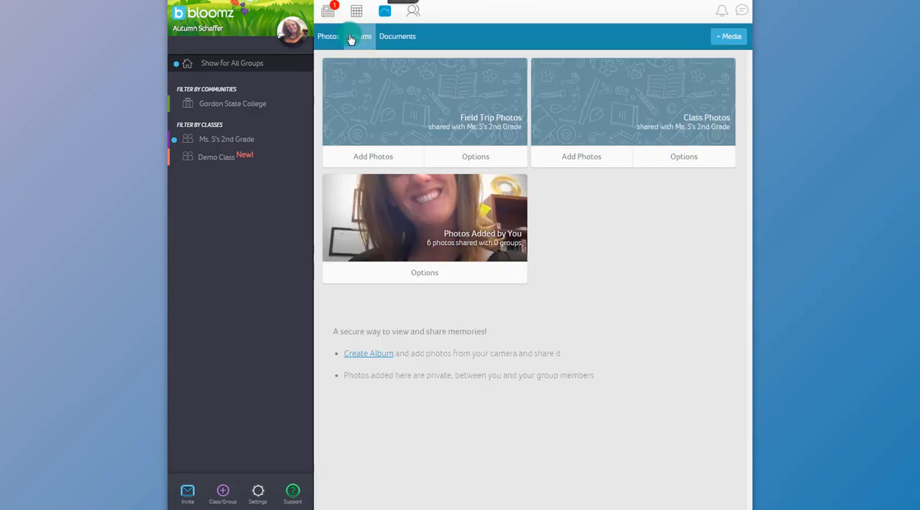
left_click(730, 36)
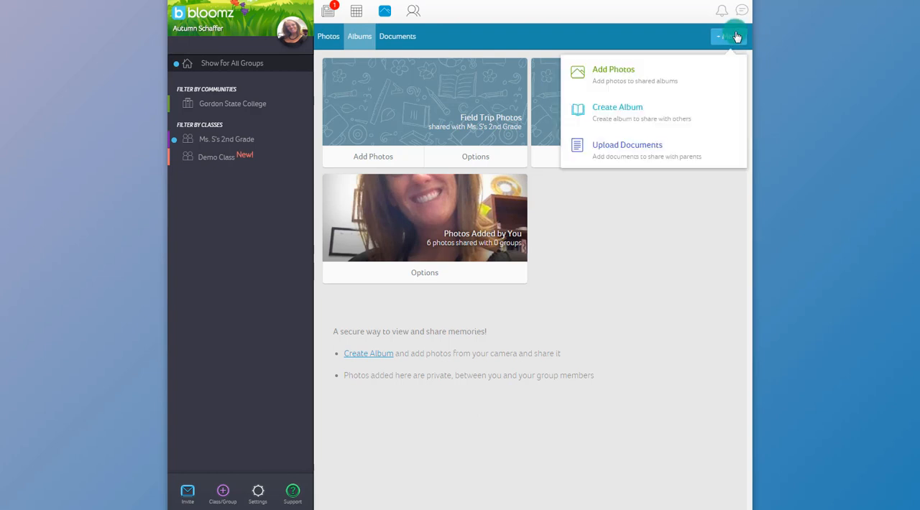
left_click(621, 244)
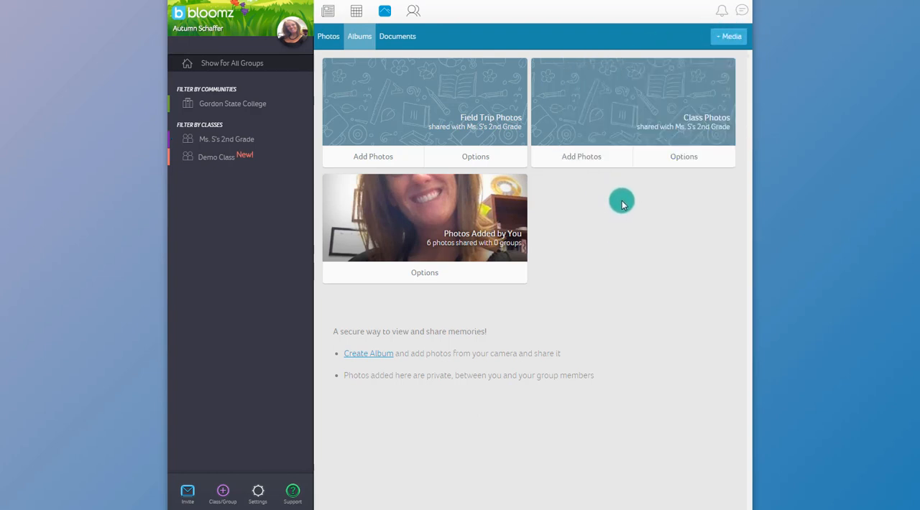